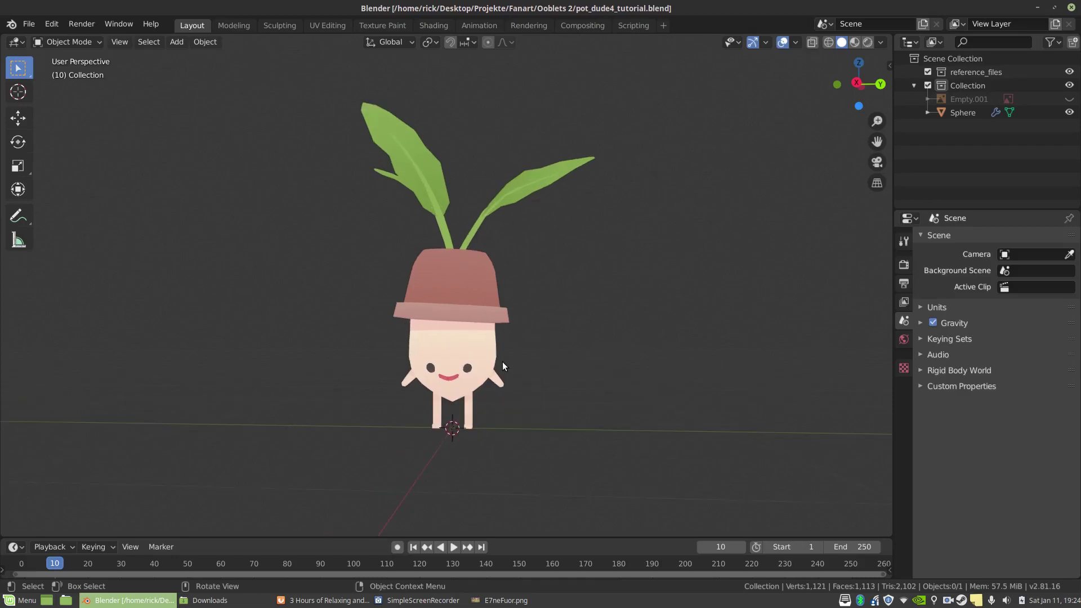
Step: Inspect the potted-plant character from several angles and select its Sphere object
scroll(503, 364, up, 2)
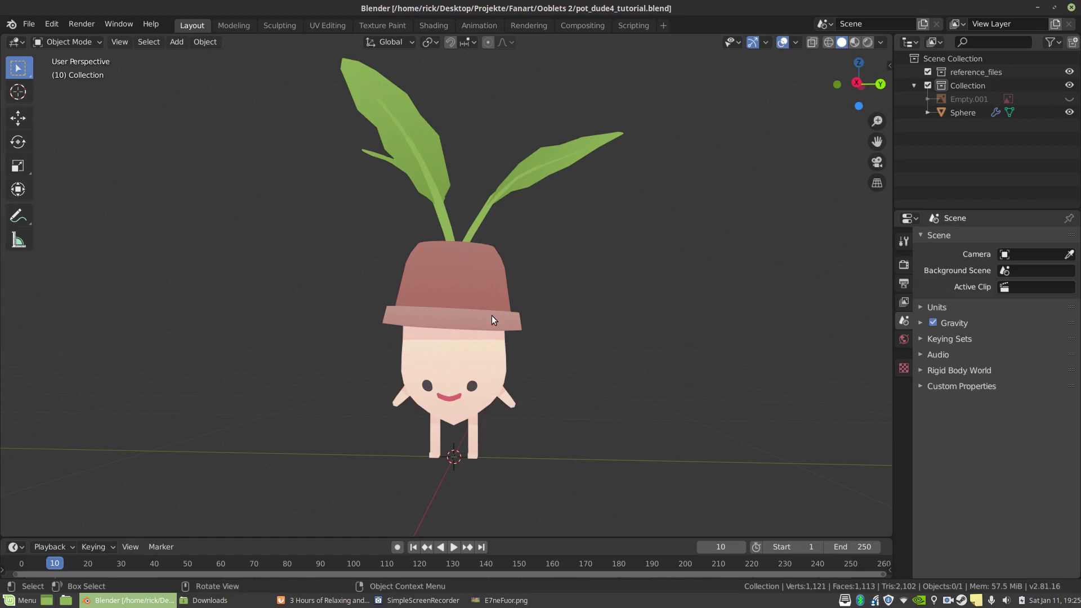
middle_drag(494, 301, 468, 303)
scroll(481, 268, up, 4)
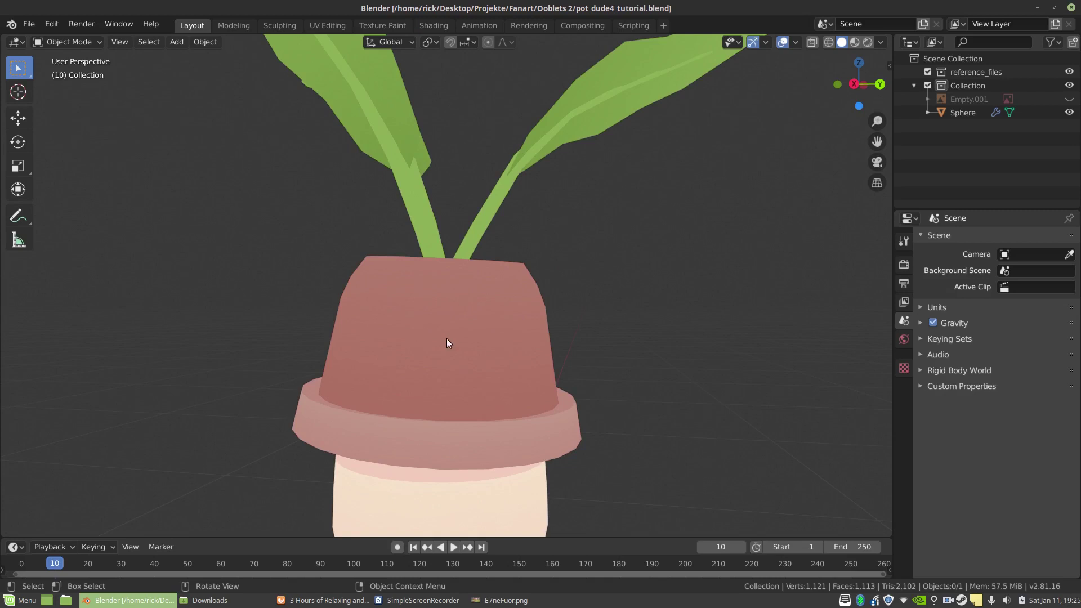
middle_drag(497, 224, 499, 434)
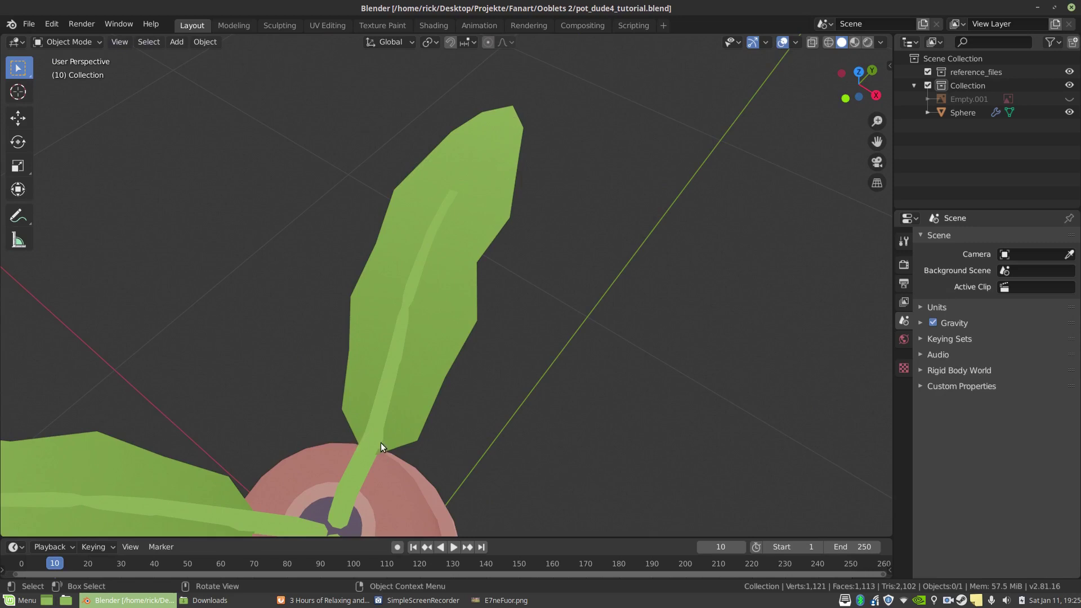
middle_drag(345, 458, 402, 283)
scroll(465, 271, down, 5)
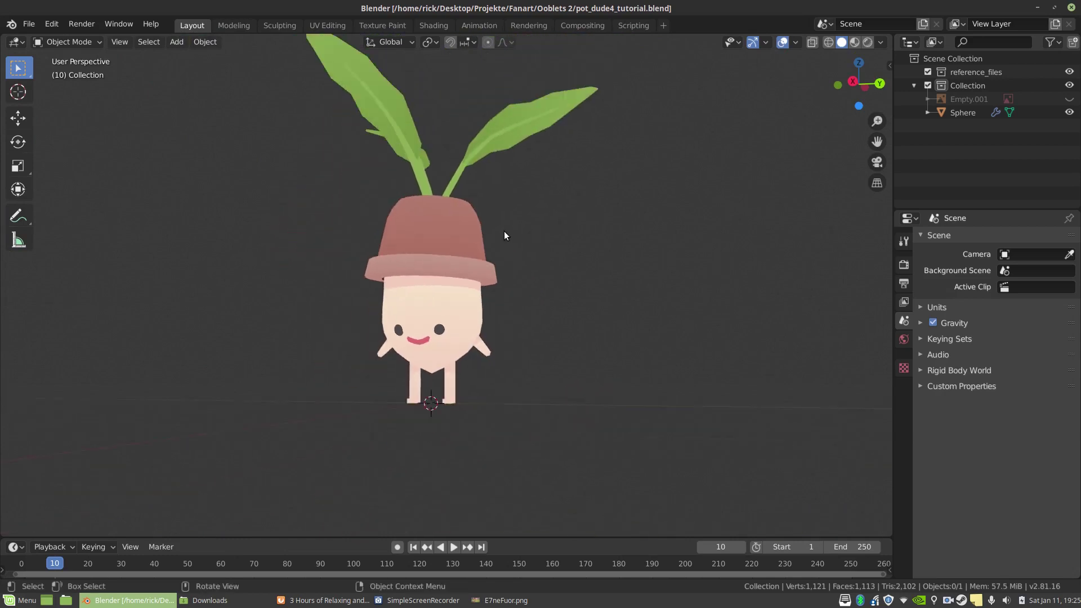
mouse_move(508, 239)
middle_down()
mouse_move(522, 252)
mouse_move(511, 251)
middle_up()
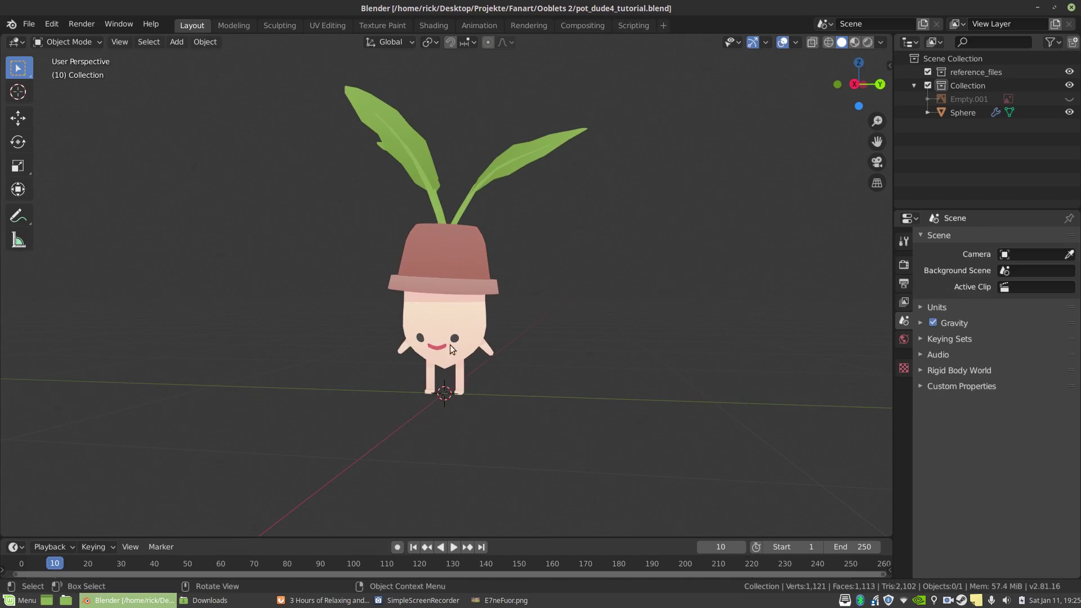
scroll(408, 242, up, 2)
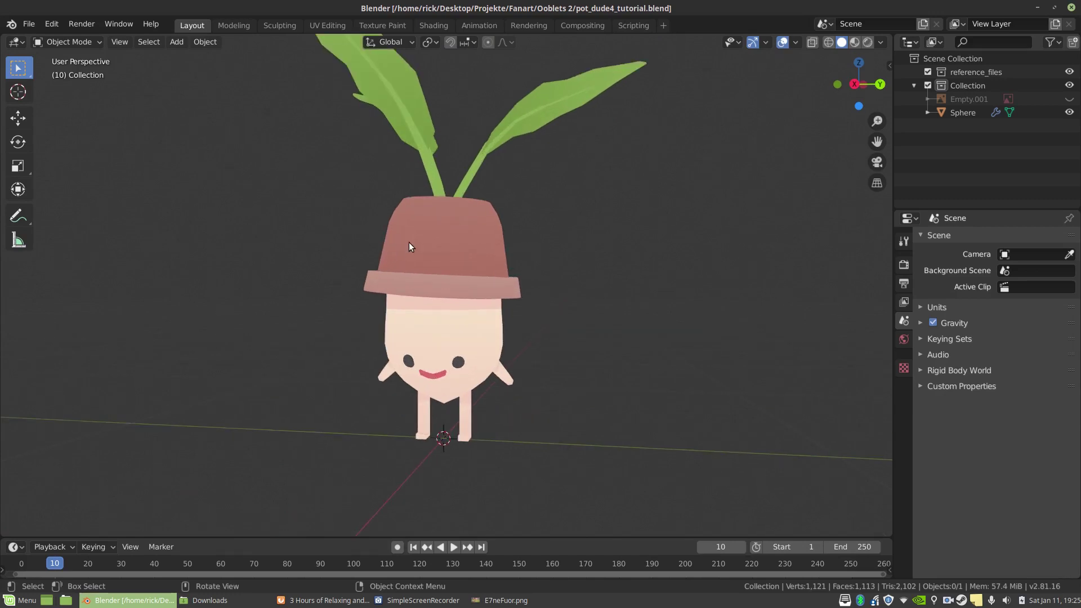
scroll(409, 242, down, 1)
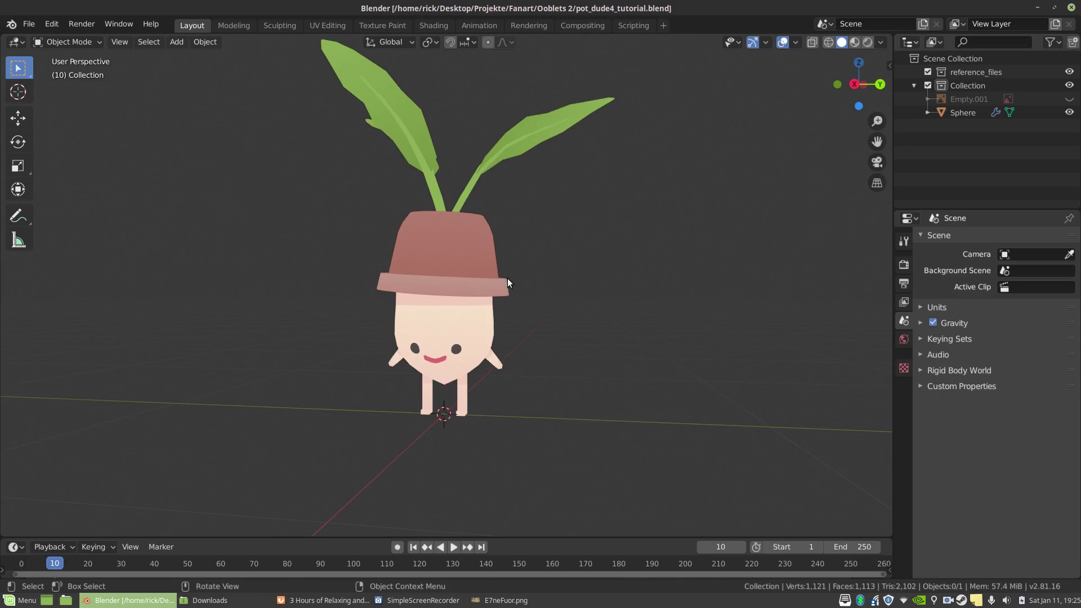
click(437, 293)
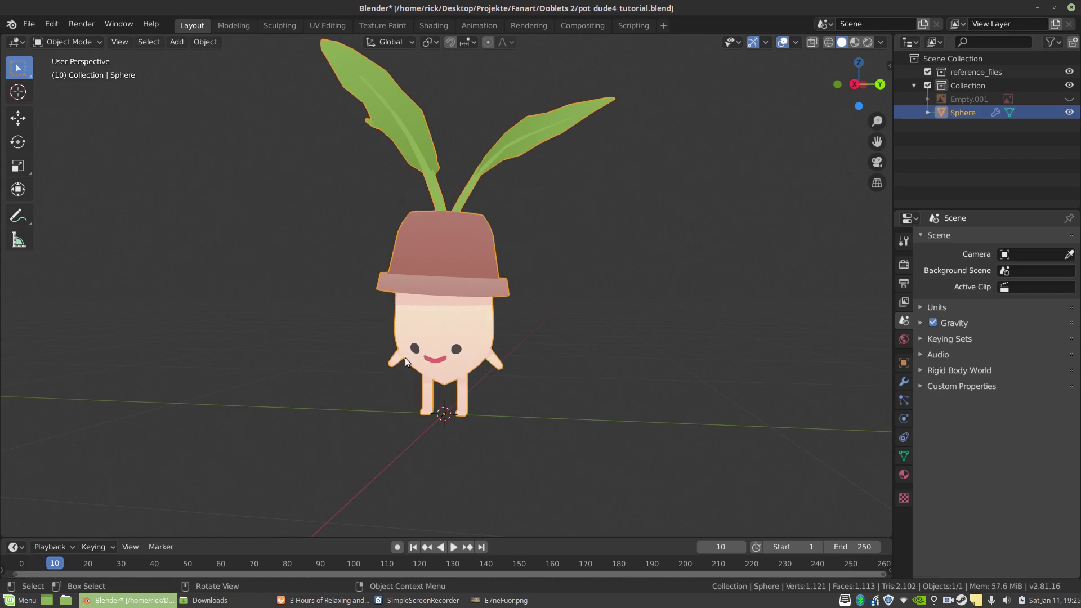
mouse_move(444, 237)
middle_down()
mouse_move(475, 248)
mouse_move(435, 228)
middle_up()
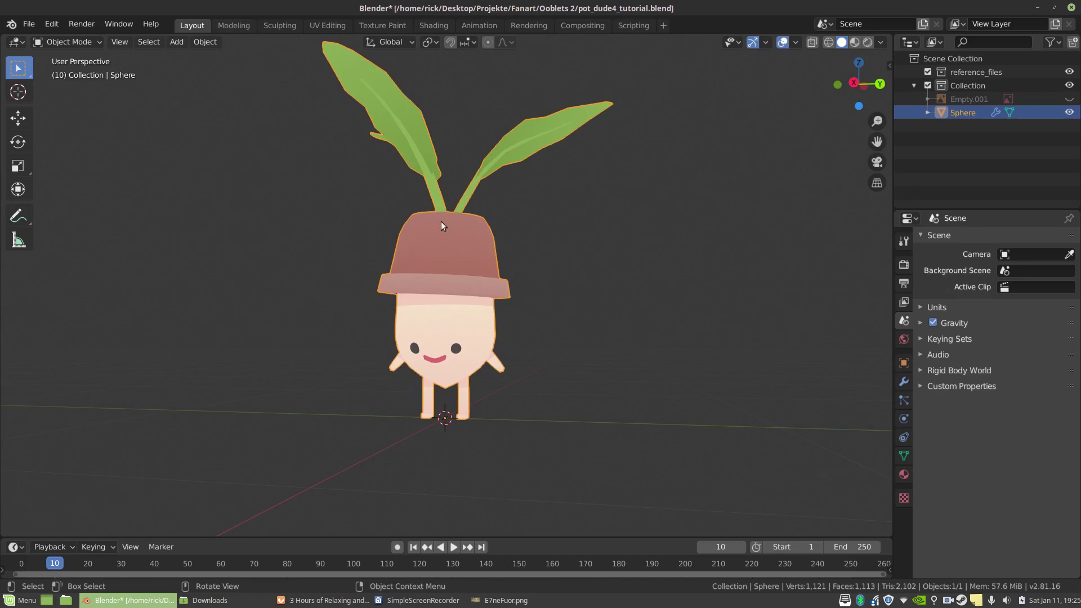
Step: Switch to the UV Editing workspace with a front view and the sidebar hidden
click(326, 22)
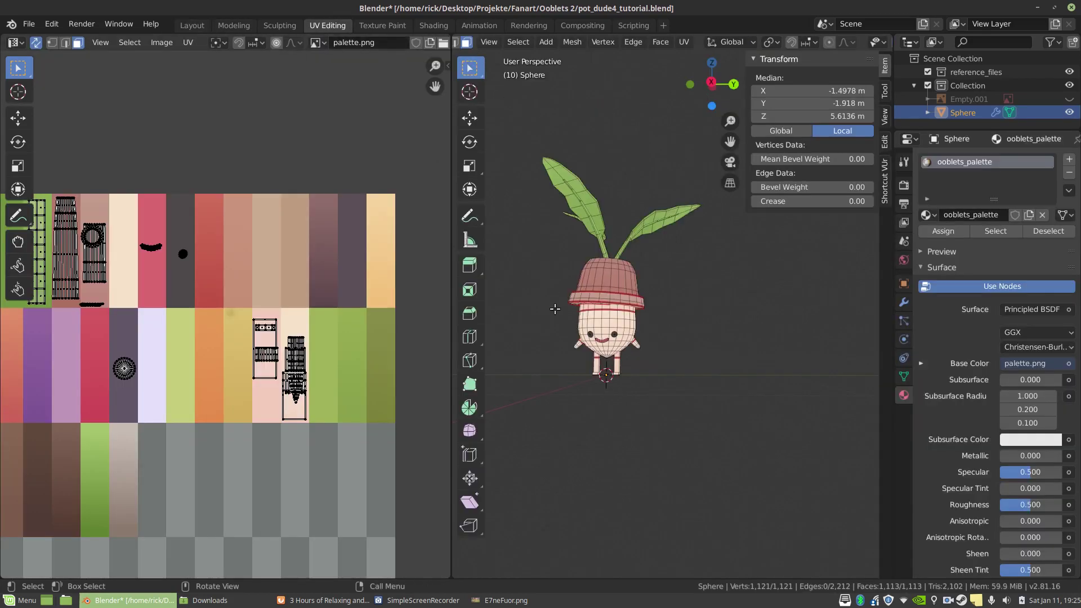
middle_drag(555, 309, 816, 129)
click(766, 60)
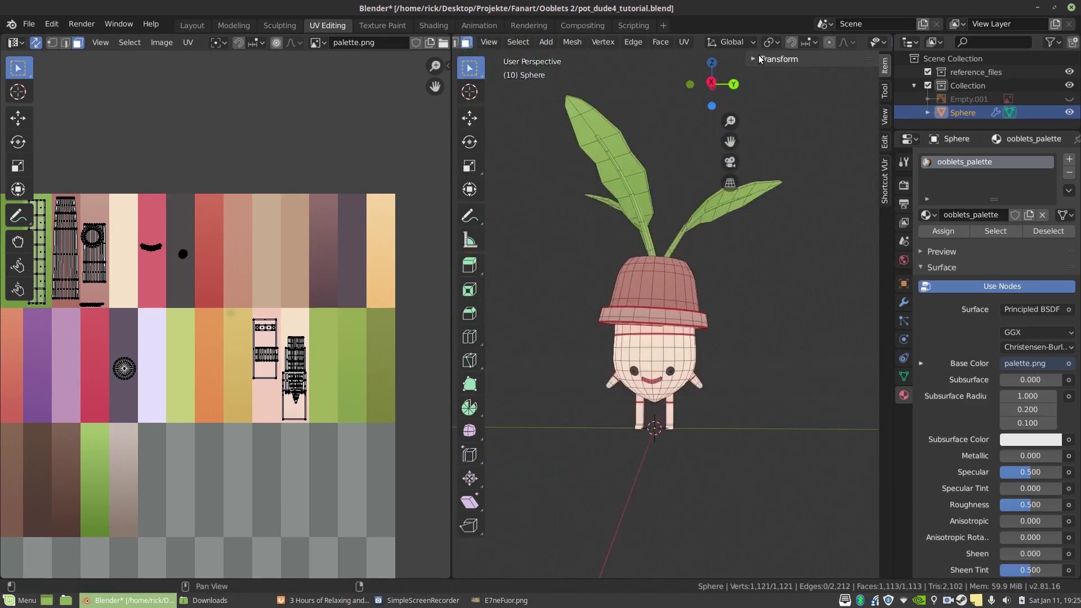
Step: Select all linked pot faces and zoom the UV editor onto the pot's palette island
click(658, 286)
scroll(659, 286, up, 2)
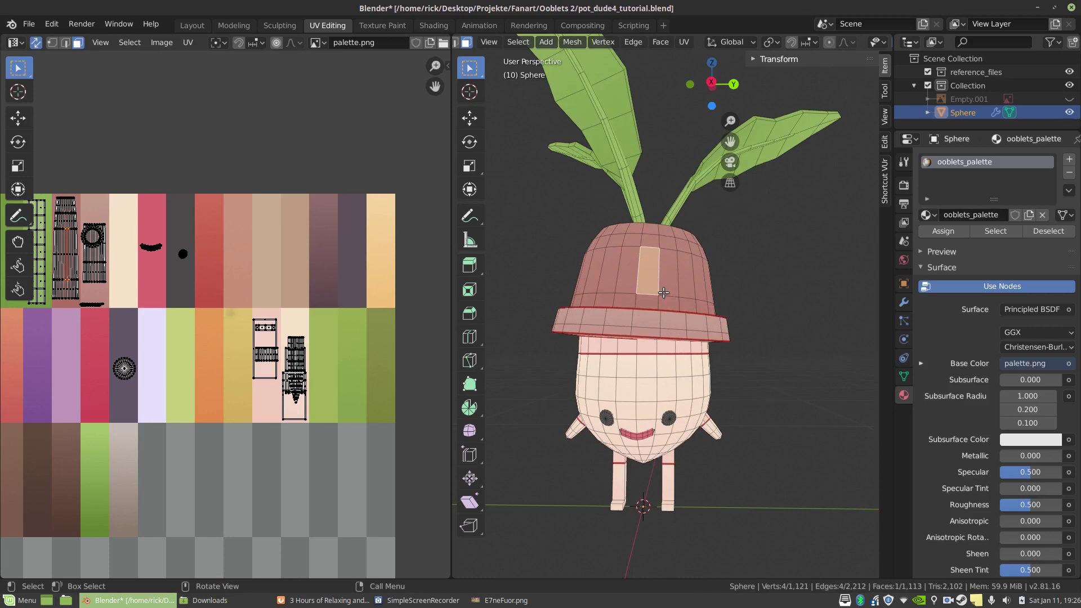
key(ctrl+l)
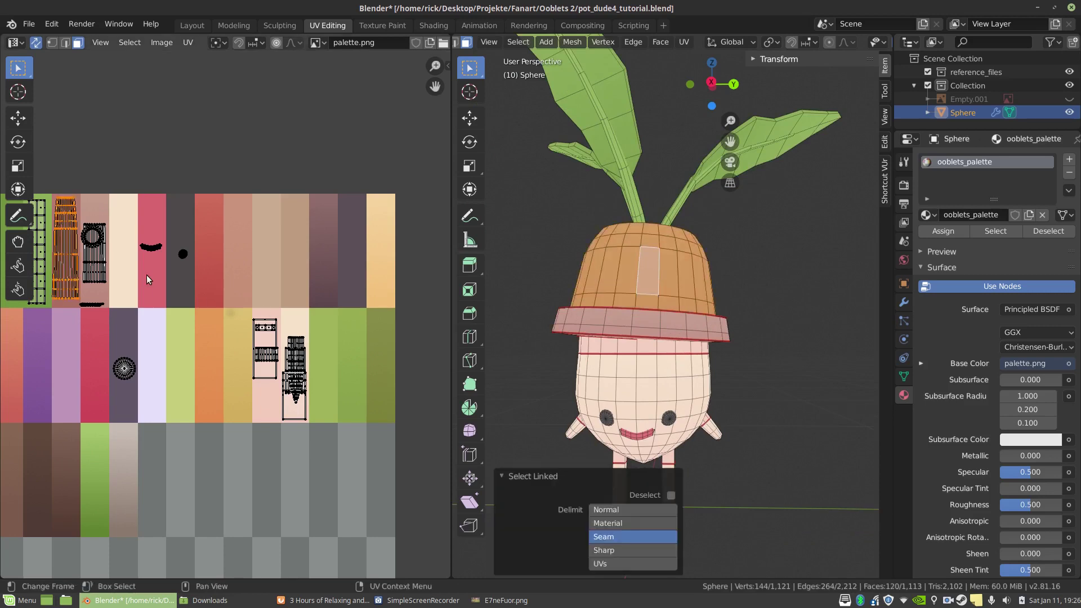
middle_drag(70, 273, 143, 319)
scroll(143, 318, up, 4)
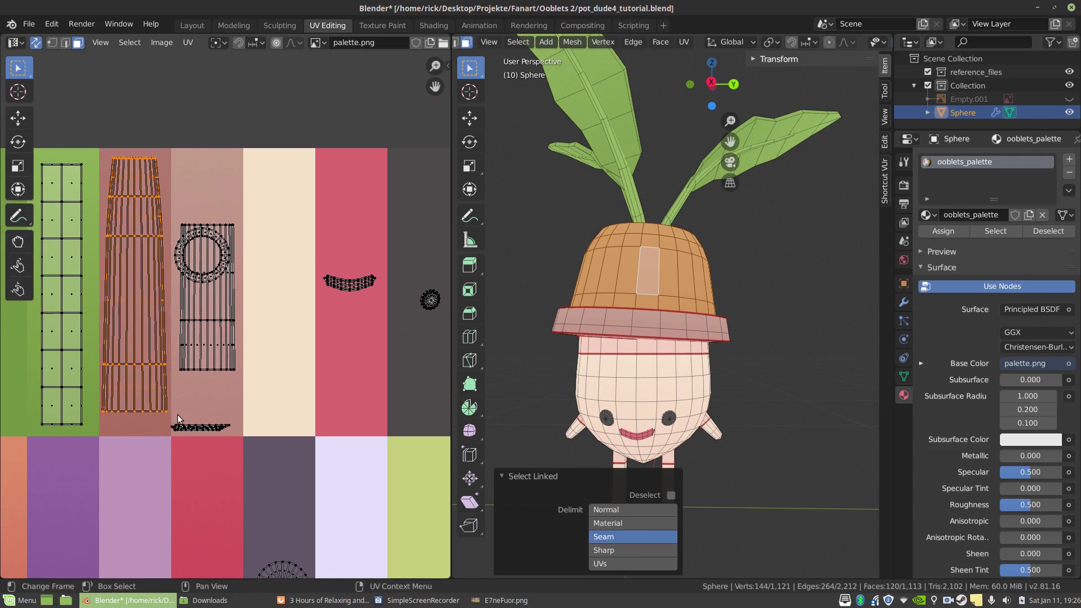
scroll(177, 418, down, 7)
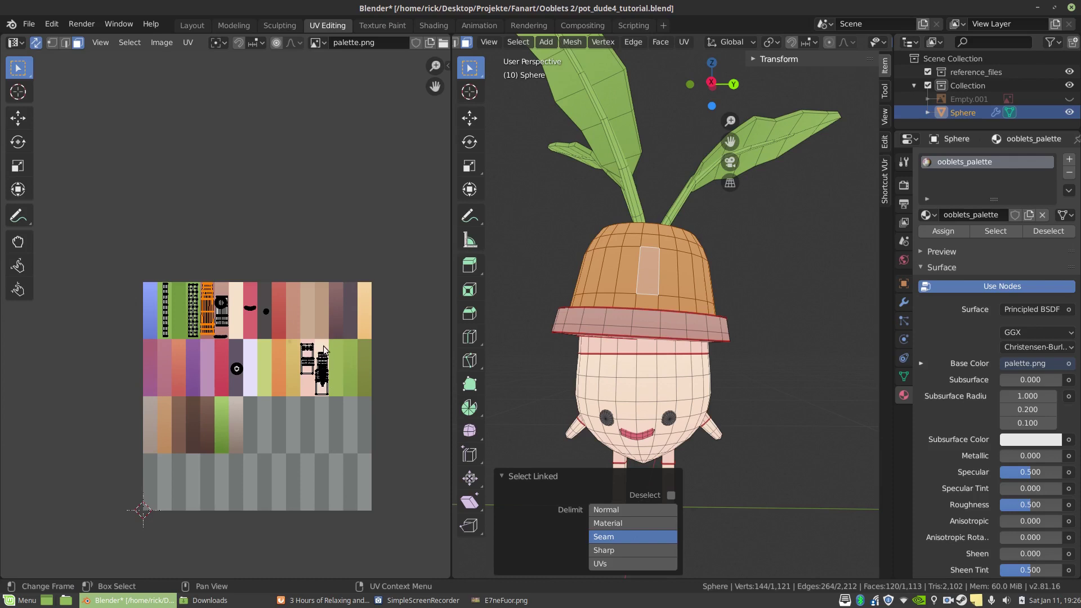
scroll(123, 424, up, 2)
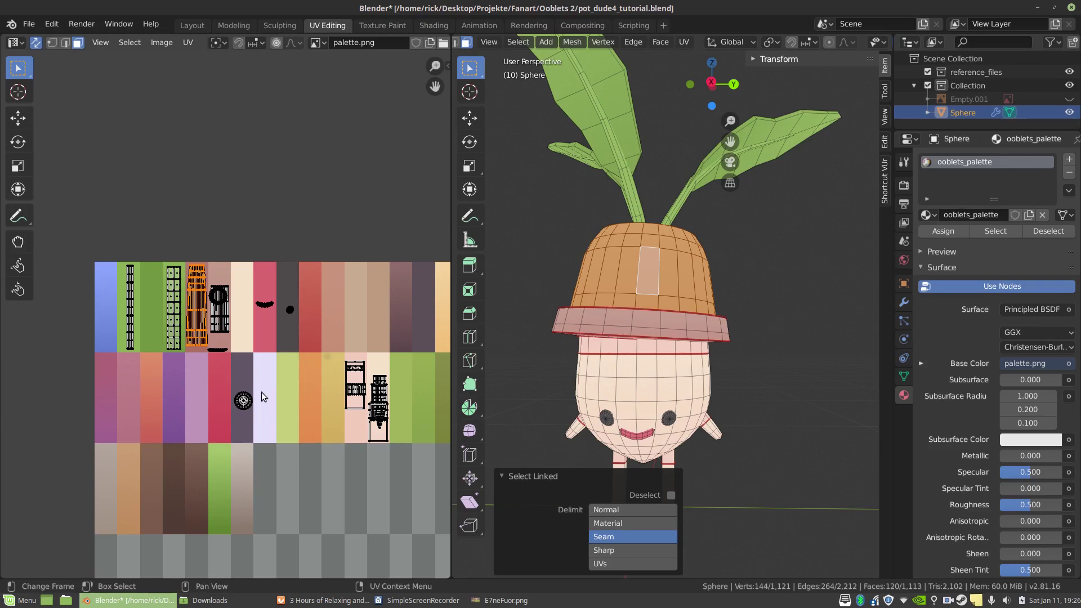
scroll(261, 392, up, 1)
scroll(186, 253, up, 2)
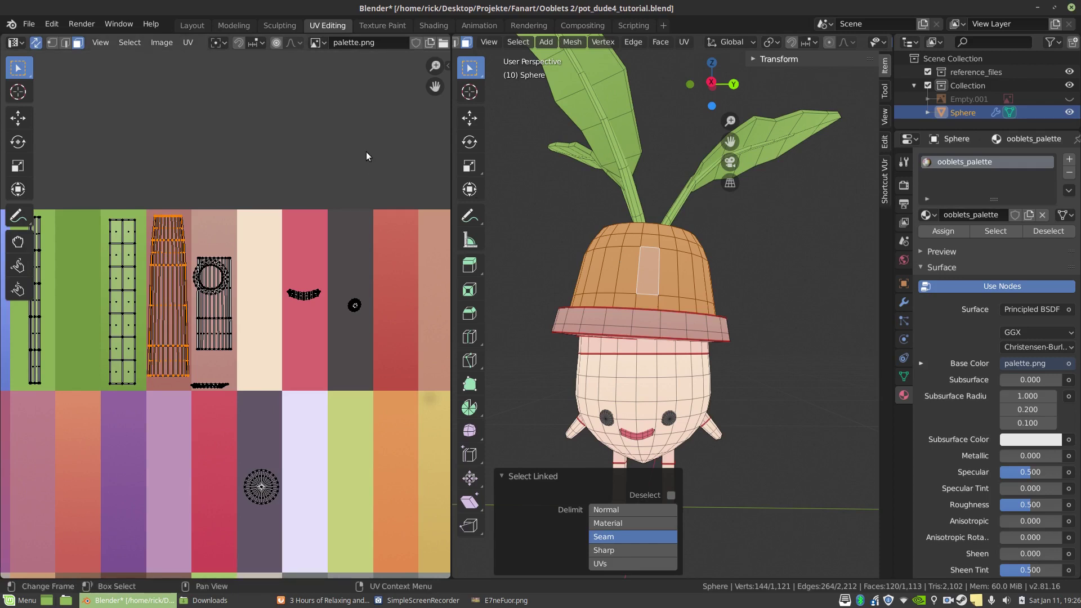
scroll(785, 357, down, 3)
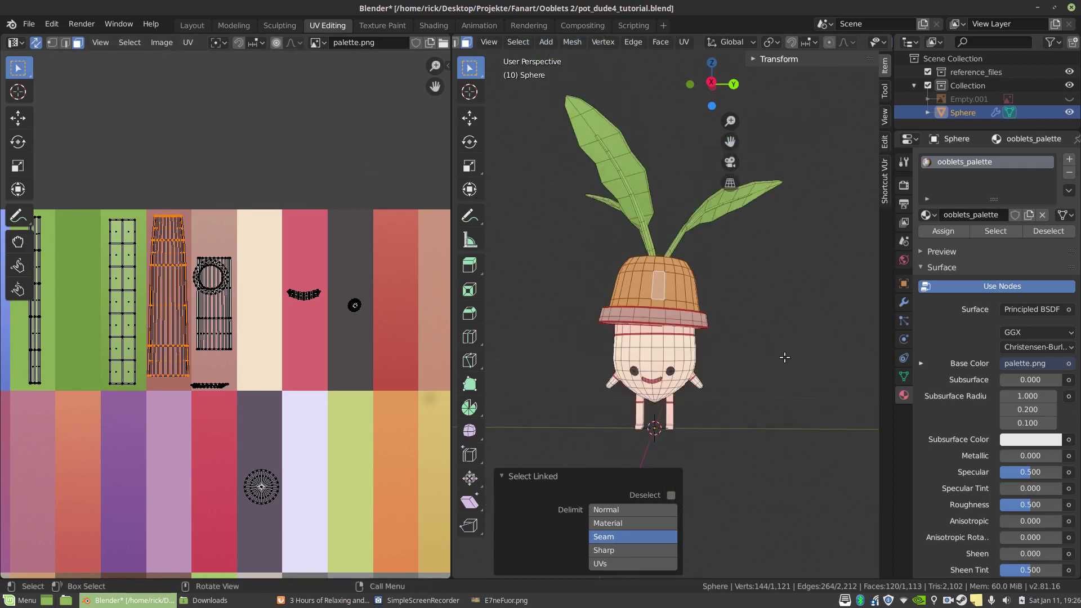
click(503, 600)
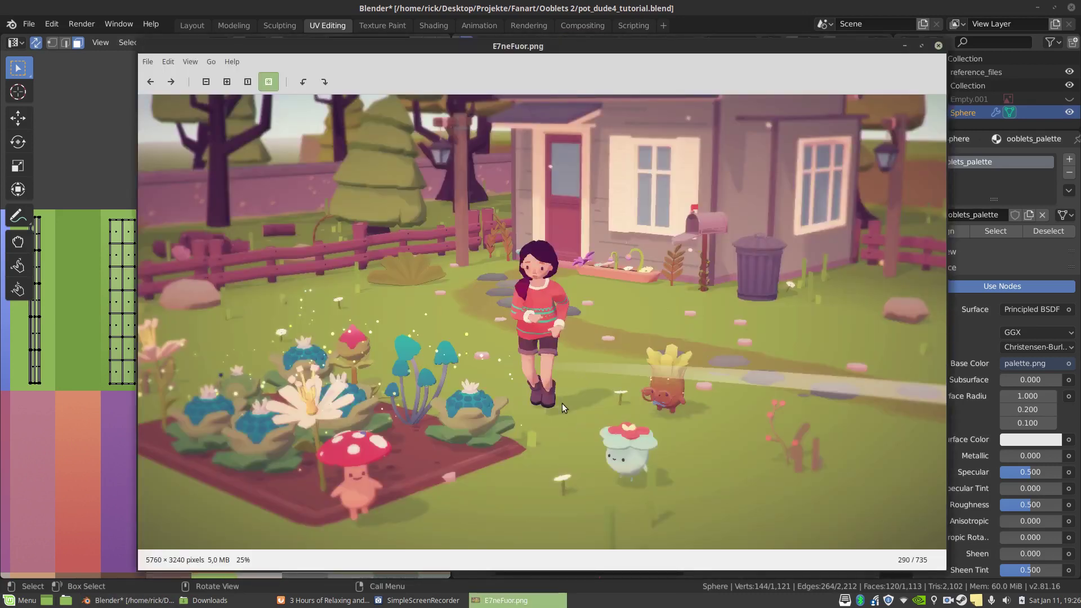
click(915, 46)
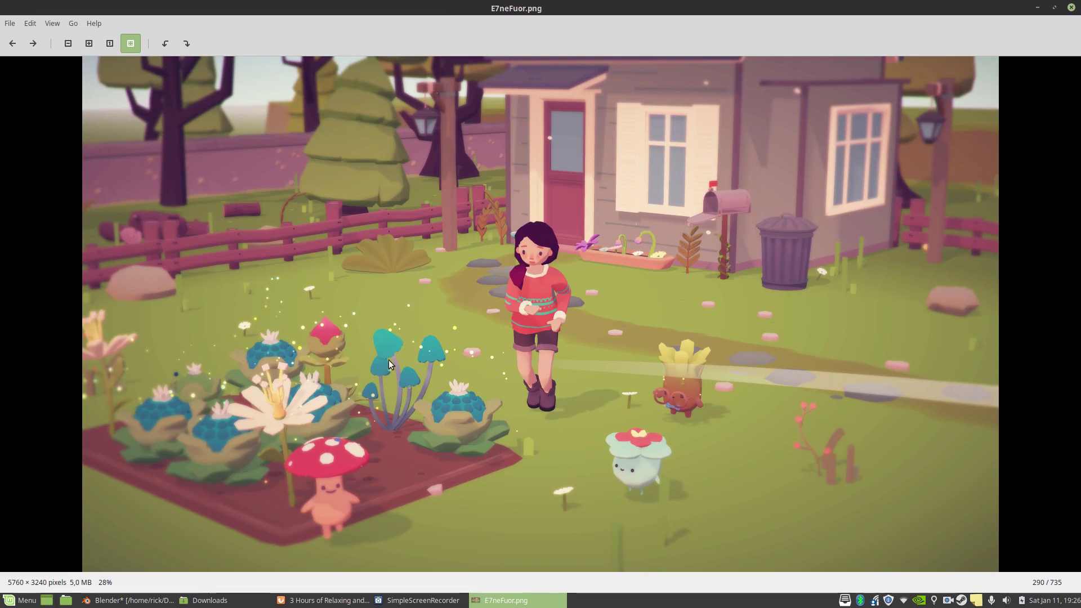
scroll(380, 337, up, 5)
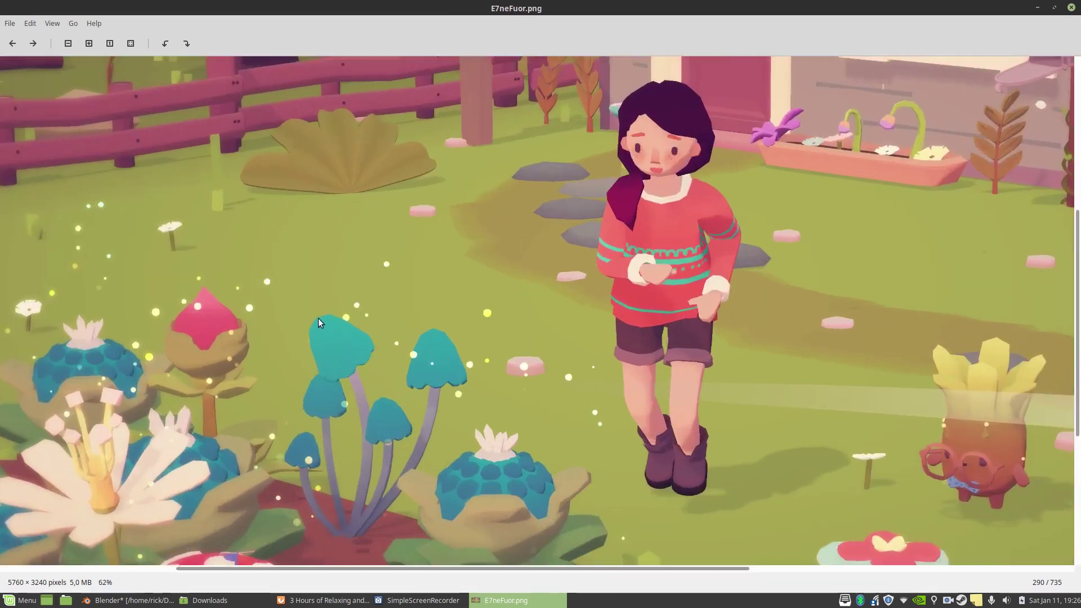
scroll(205, 302, up, 5)
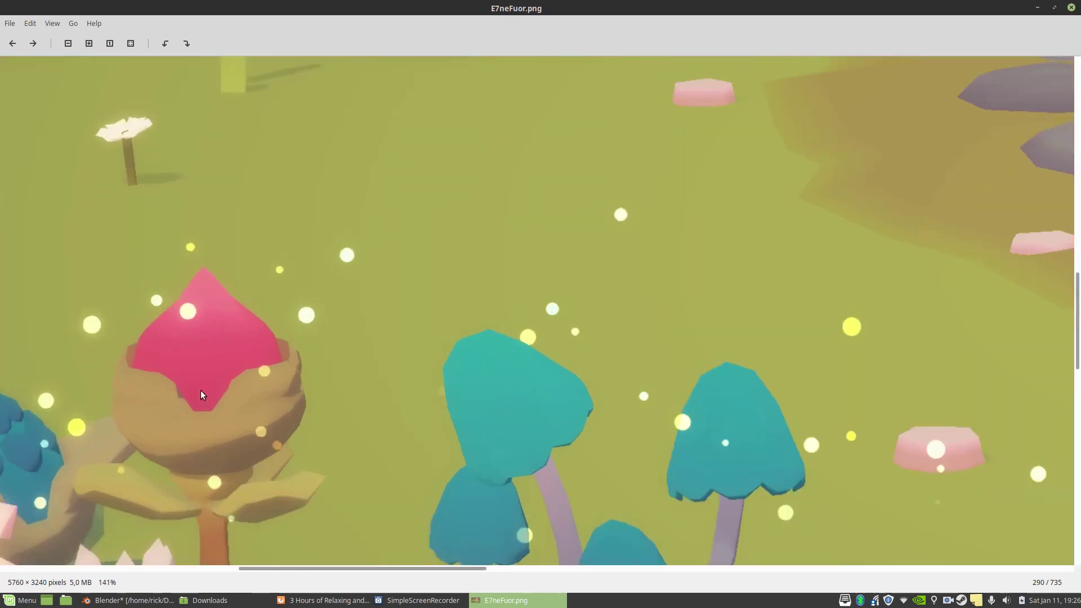
scroll(220, 417, down, 5)
Step: View the grey, untextured pot_dude4_tutorial_notextures.blend model in the Layout workspace
click(129, 600)
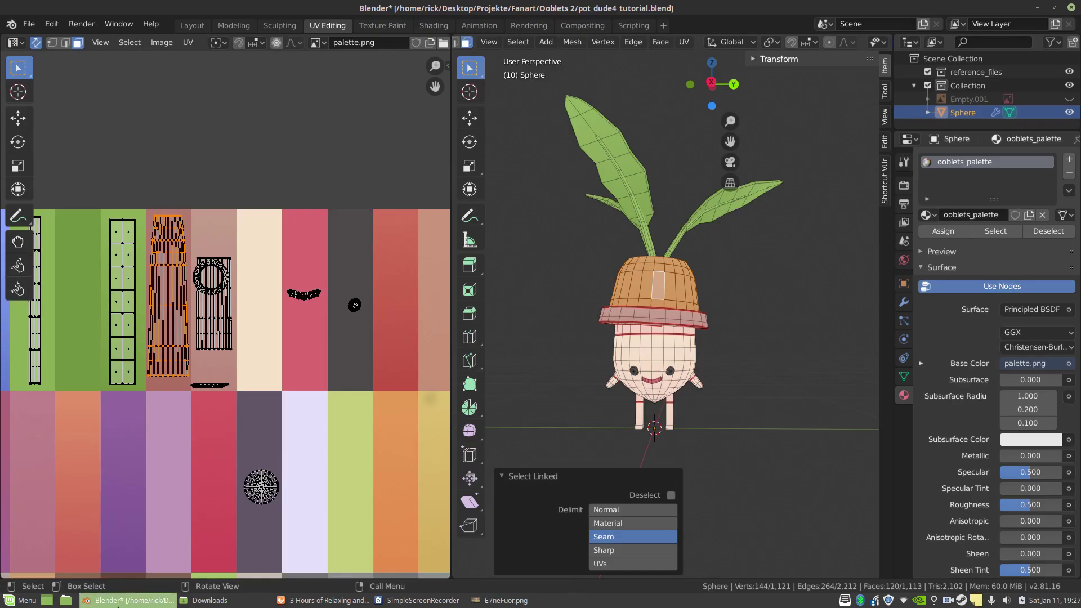
click(188, 27)
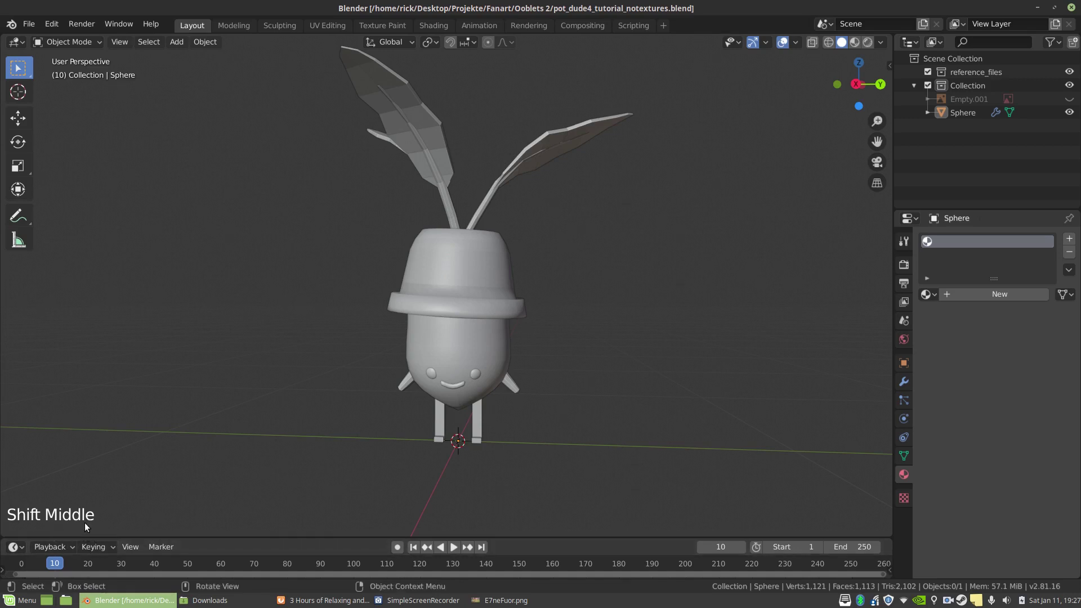
scroll(96, 508, down, 3)
scroll(96, 508, up, 3)
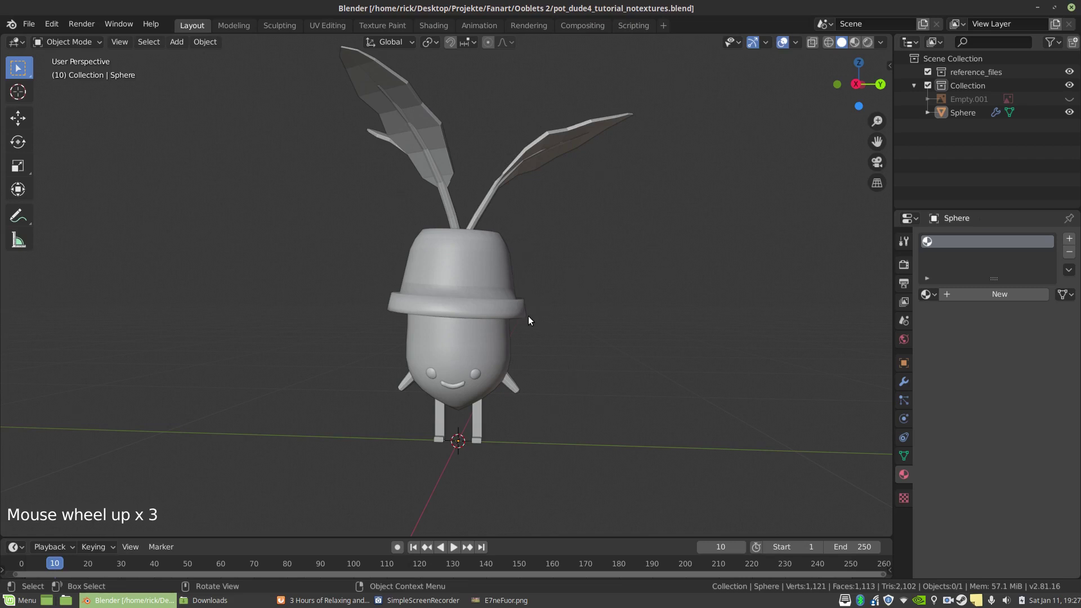
Step: Preview palette.png from Collab_3D_Files in the image viewer, then close it
key(alt+Tab)
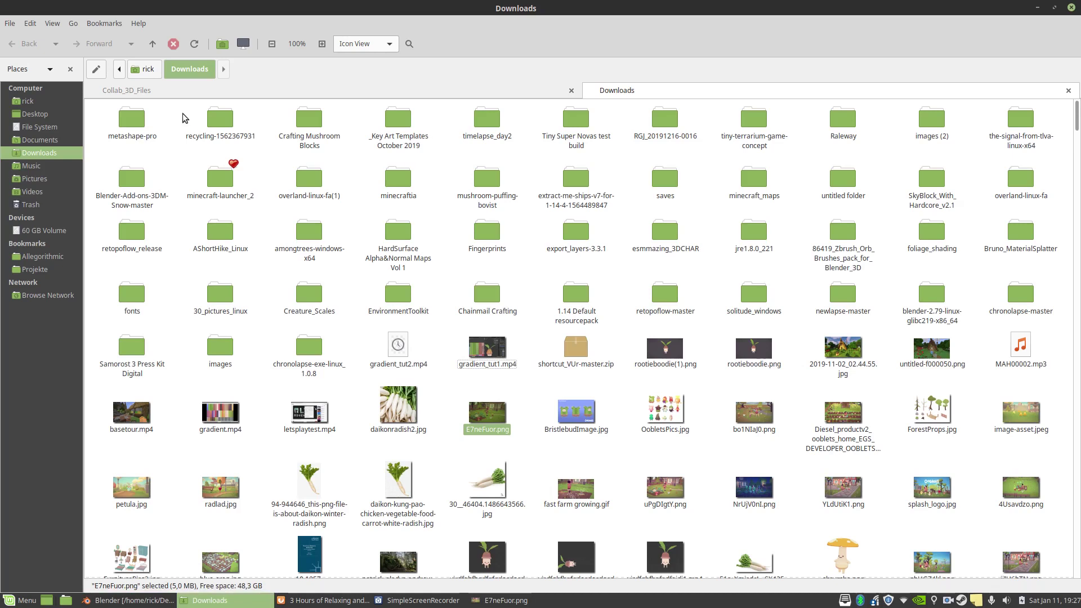
click(153, 99)
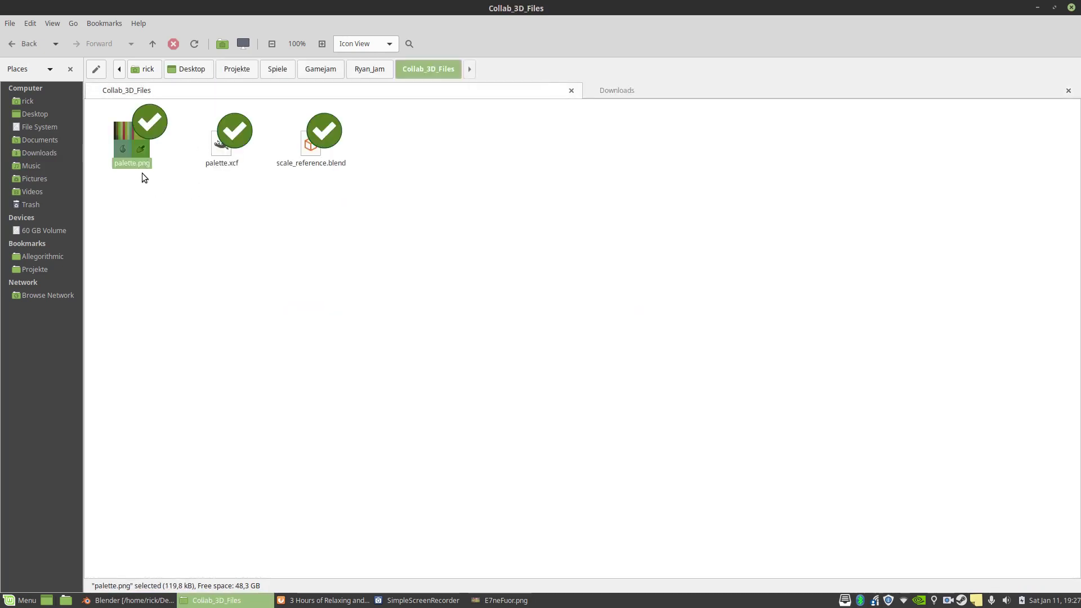
double_click(127, 148)
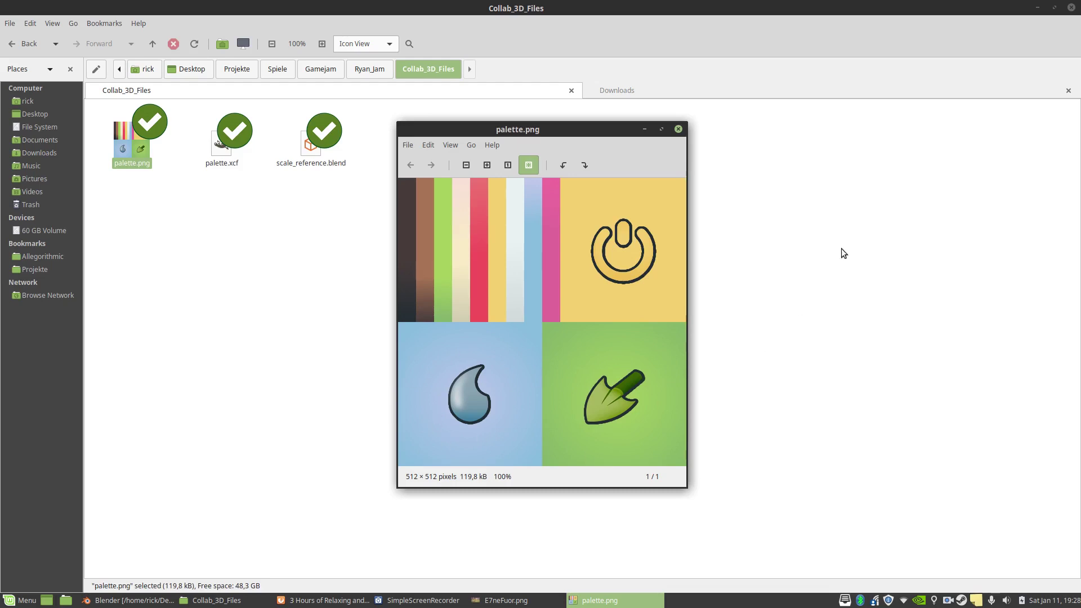
key(Escape)
click(228, 189)
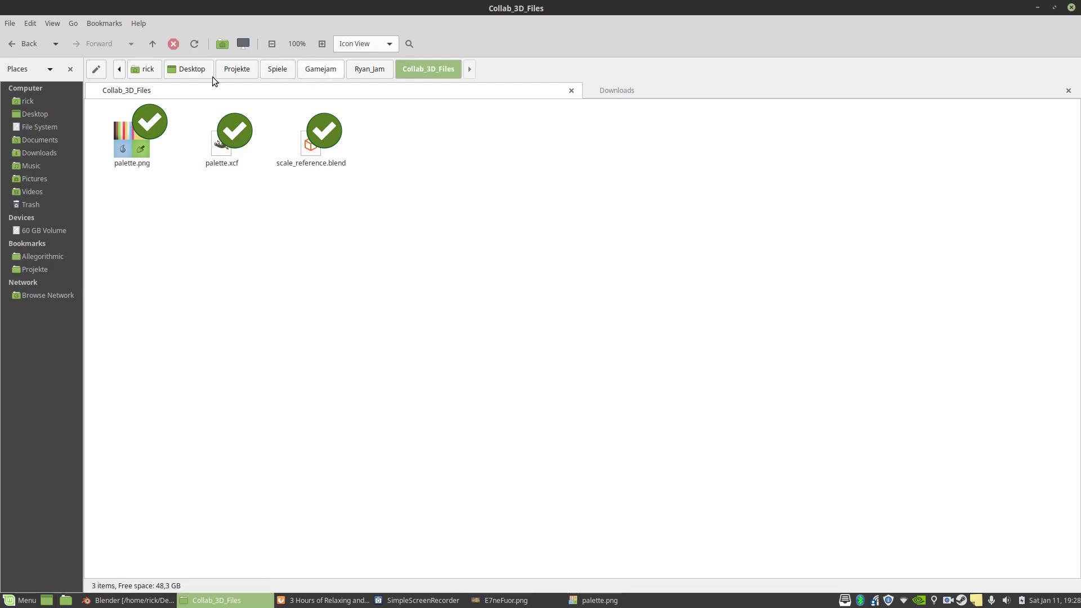
Step: Navigate from Projekte into Fanart, then into the Ooblets 2 folder
click(228, 71)
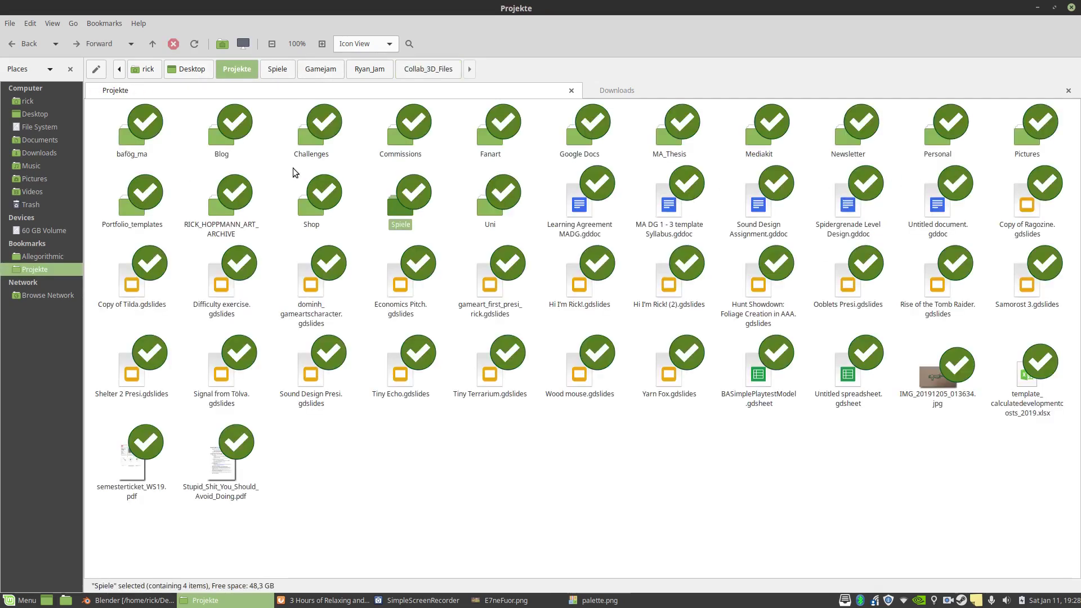
double_click(499, 151)
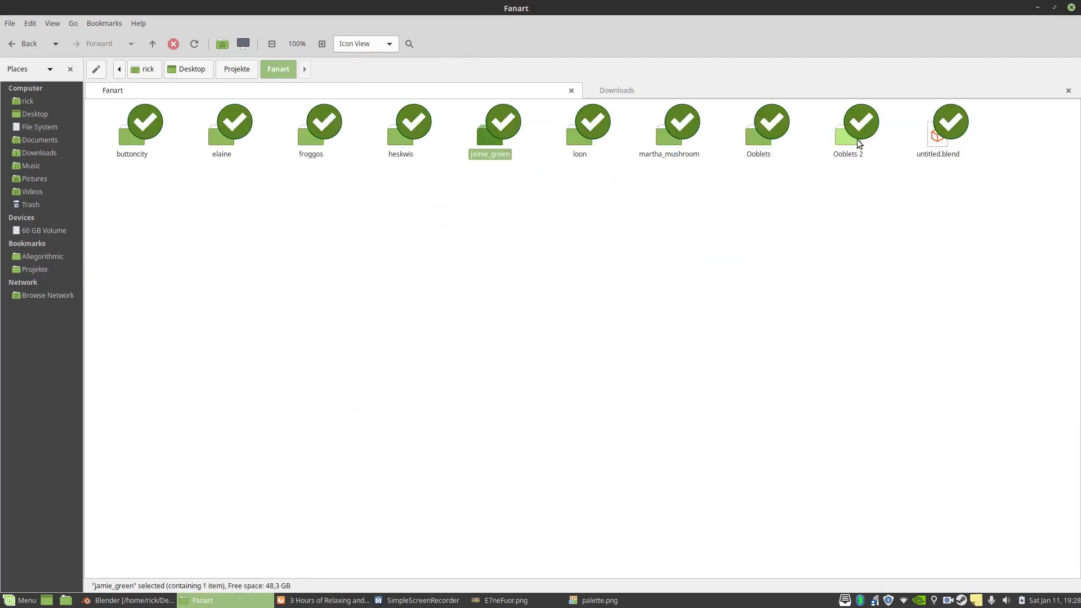
double_click(872, 141)
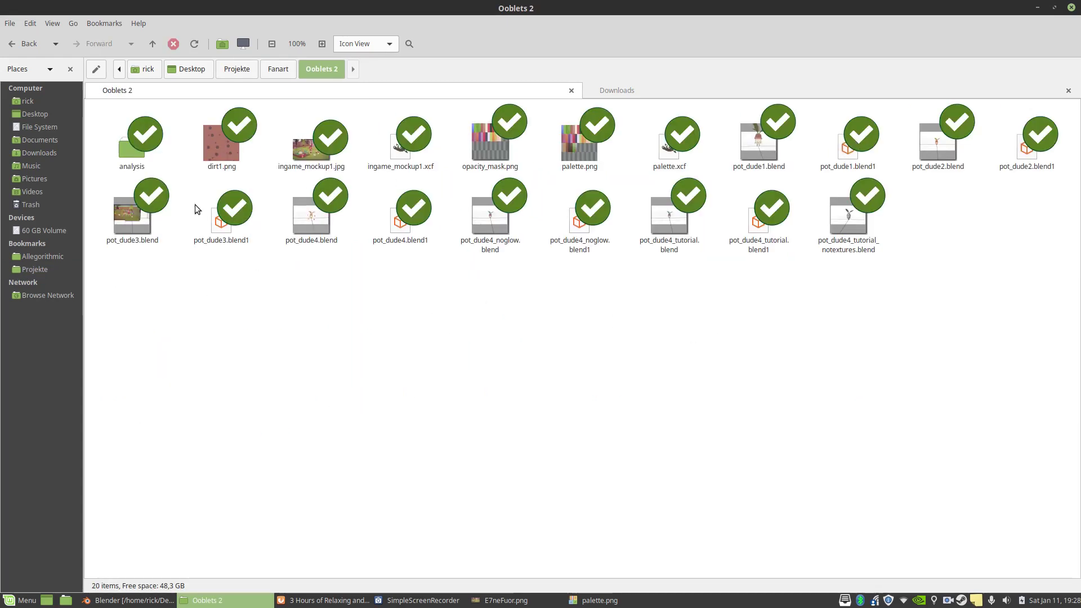
double_click(567, 164)
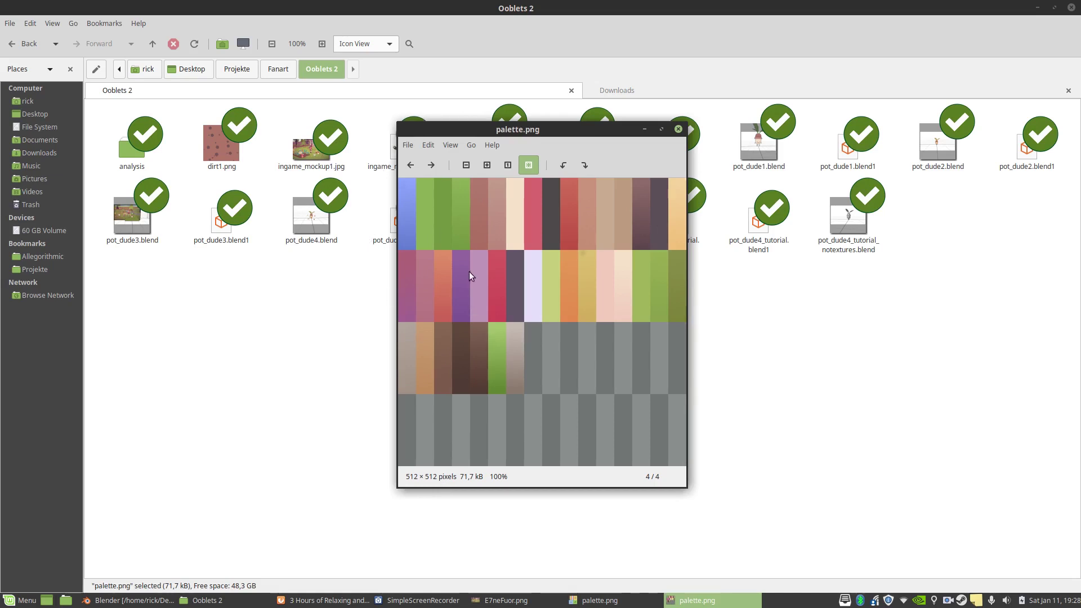
scroll(470, 275, up, 10)
scroll(471, 275, up, 2)
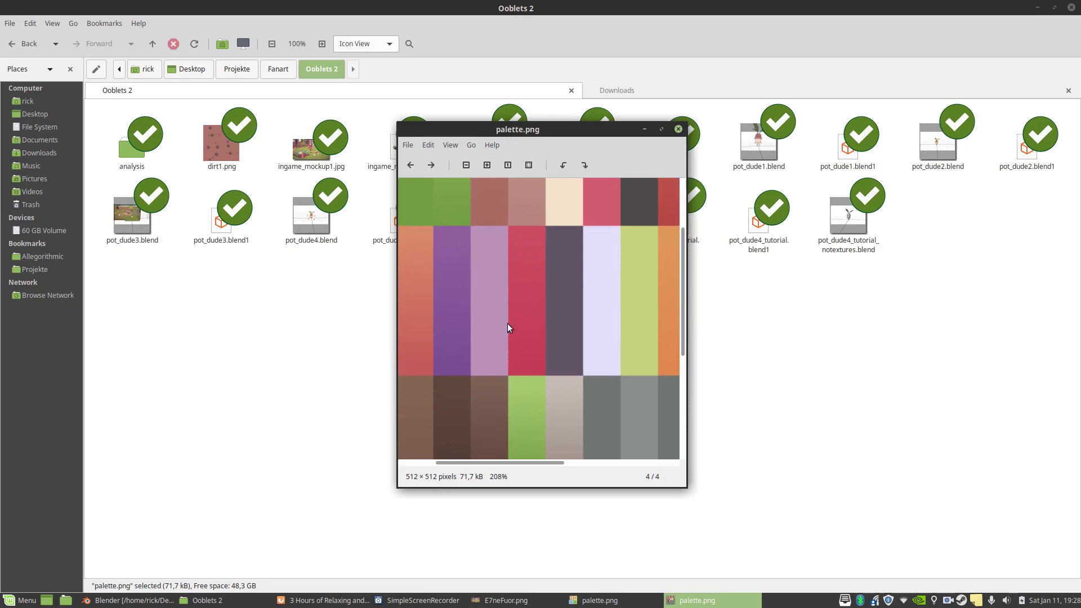
scroll(521, 332, down, 5)
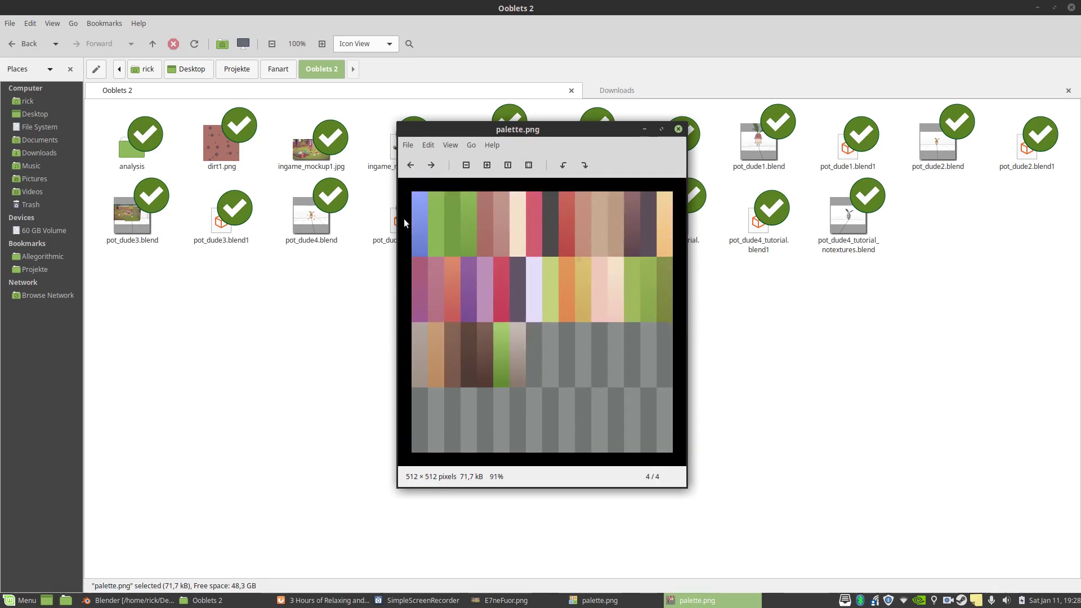
scroll(587, 201, up, 5)
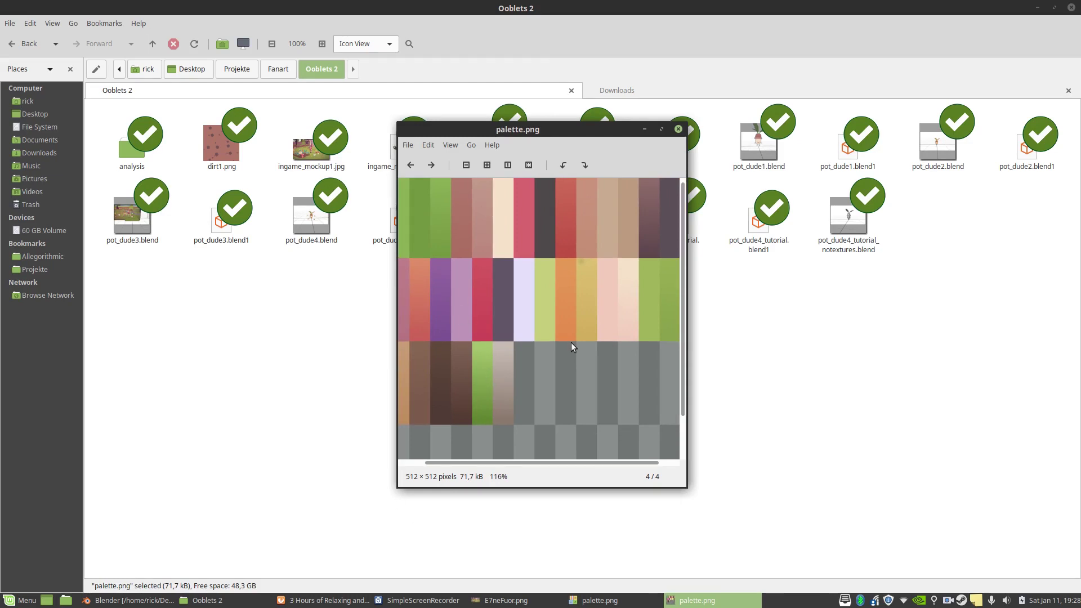
scroll(532, 318, left, 2)
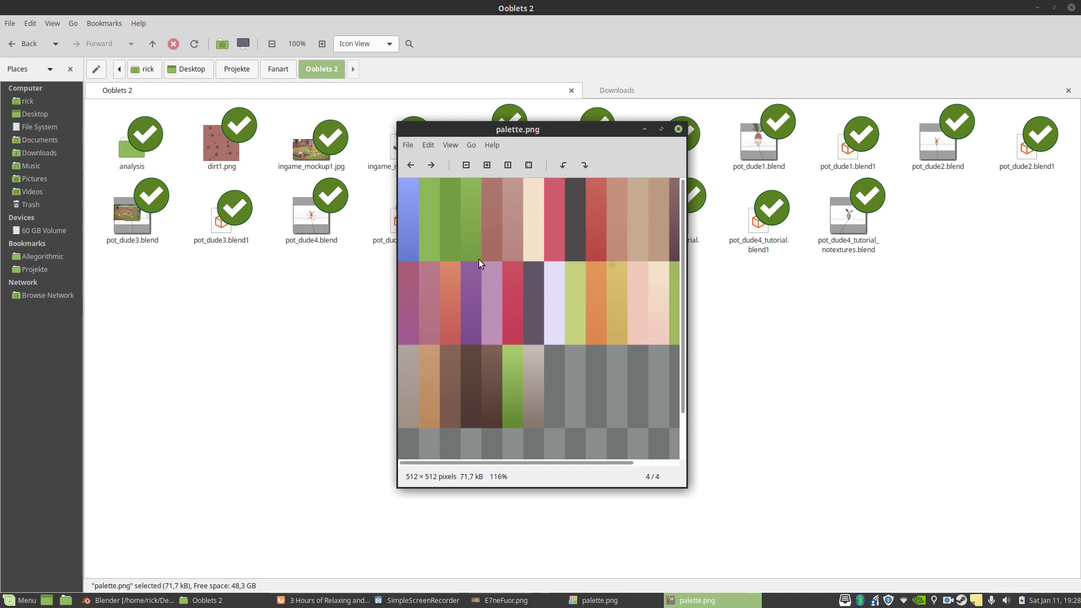
Step: Back in Blender, select the creature's Sphere object and orbit to a front view
click(145, 601)
scroll(495, 360, down, 3)
scroll(495, 361, up, 3)
click(461, 295)
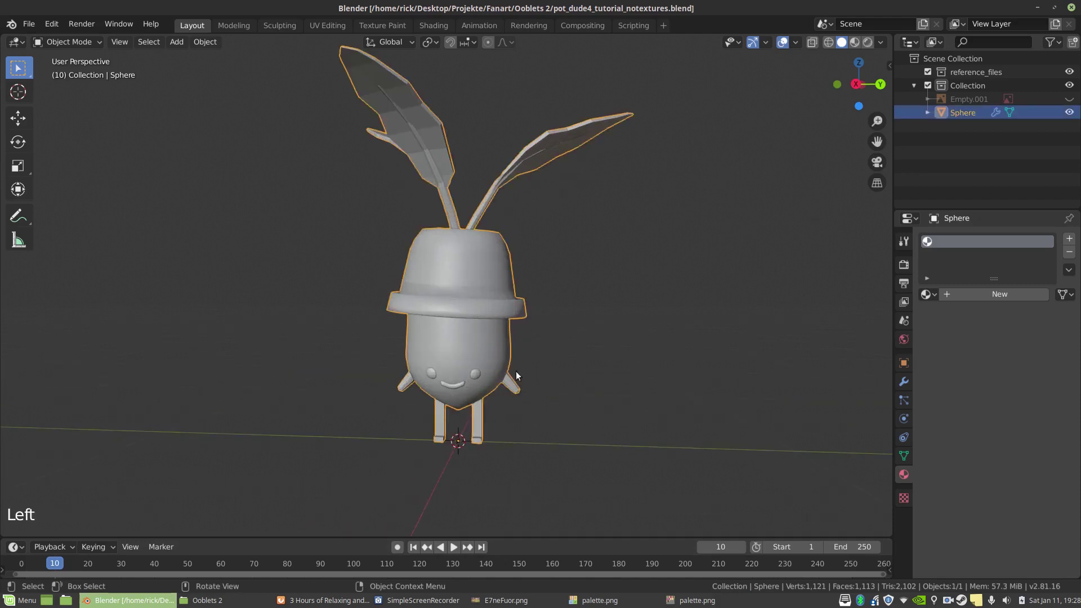
middle_drag(519, 366, 574, 426)
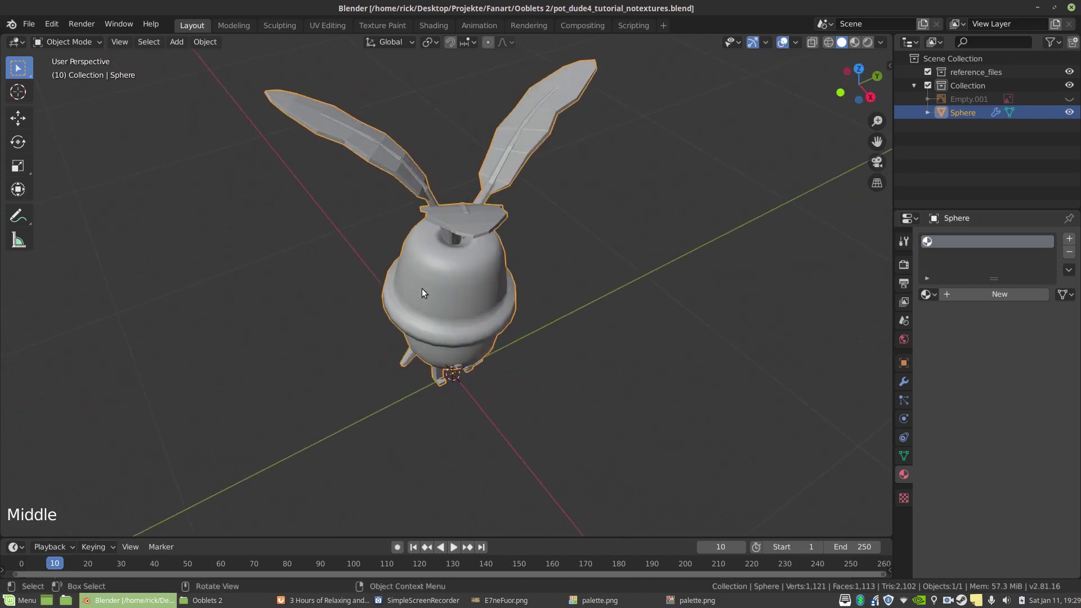
middle_drag(466, 333, 480, 266)
middle_drag(482, 373, 452, 325)
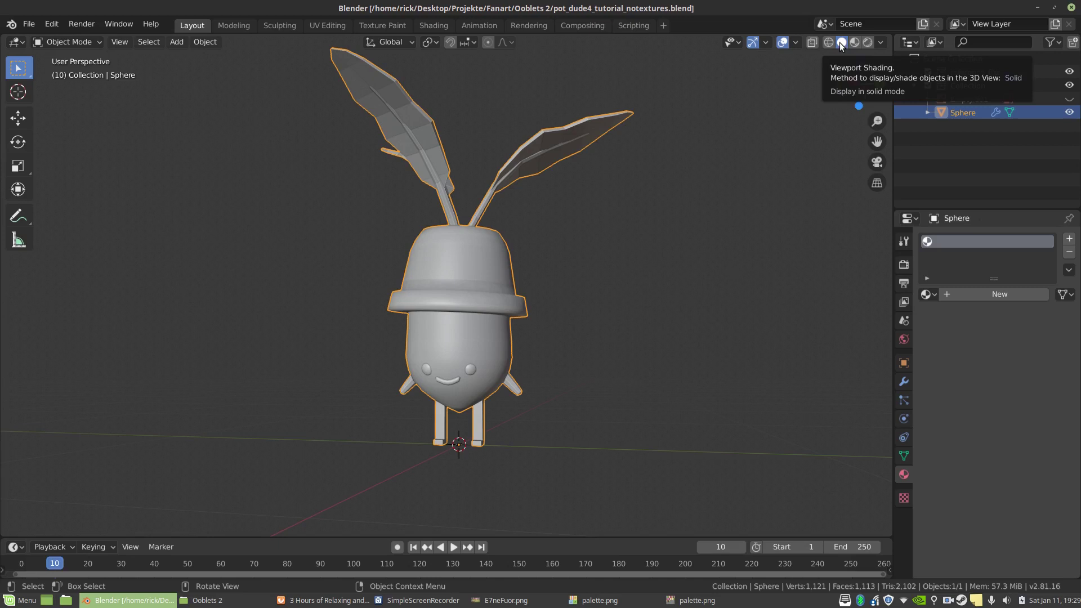
Step: Set solid shading with Flat lighting, Texture color, and Cavity turned off
key(z)
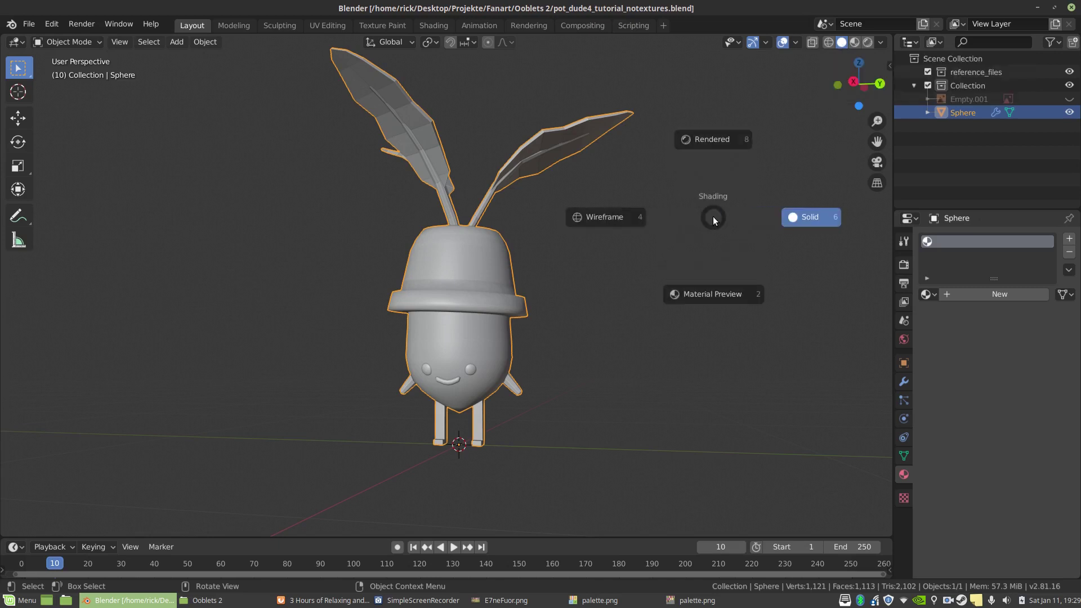
click(829, 221)
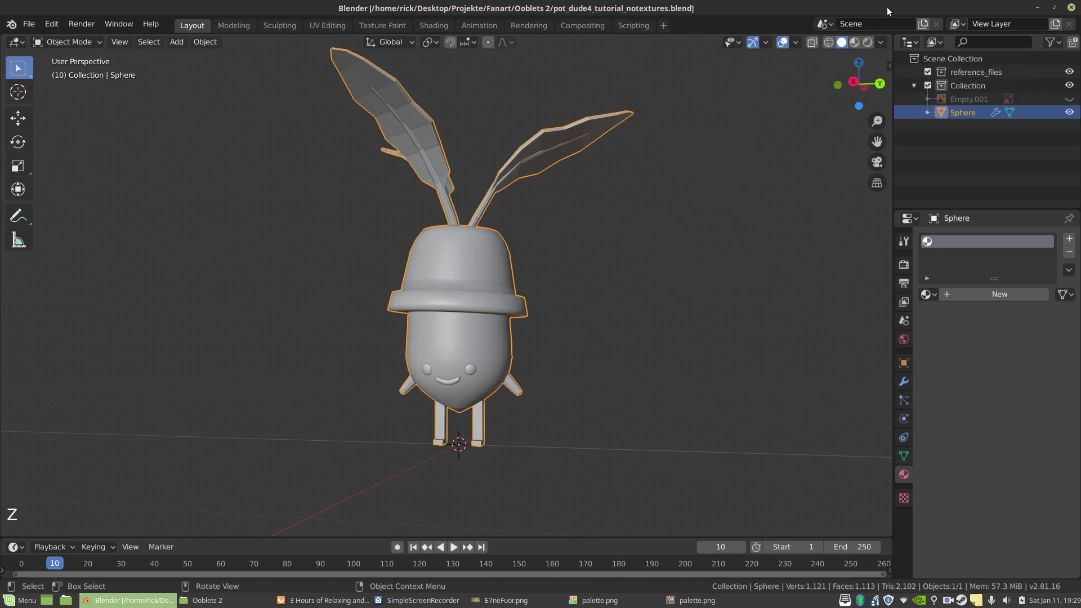
click(882, 41)
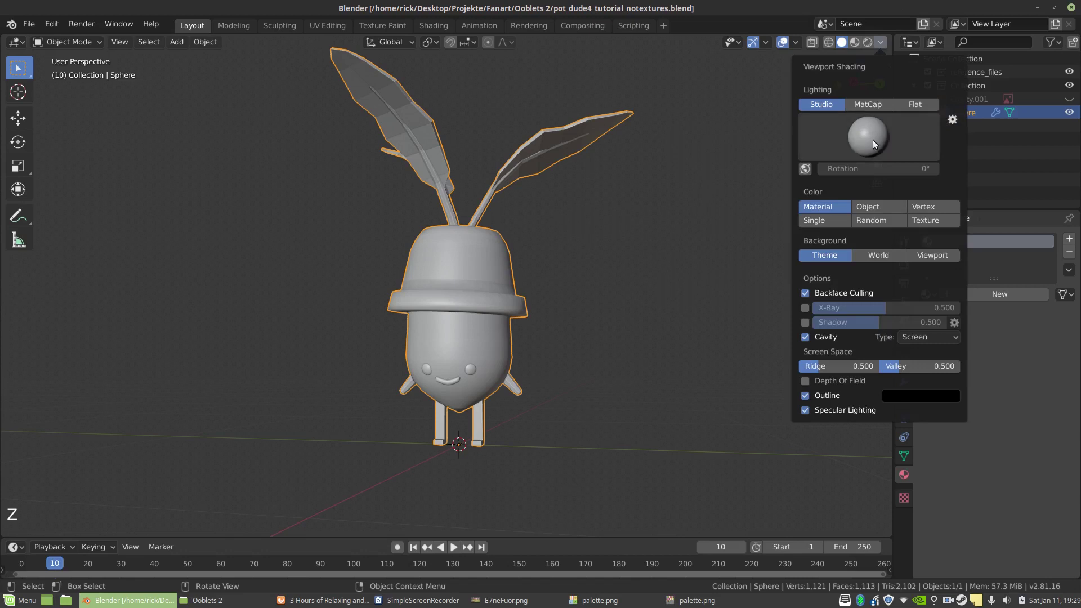
click(907, 106)
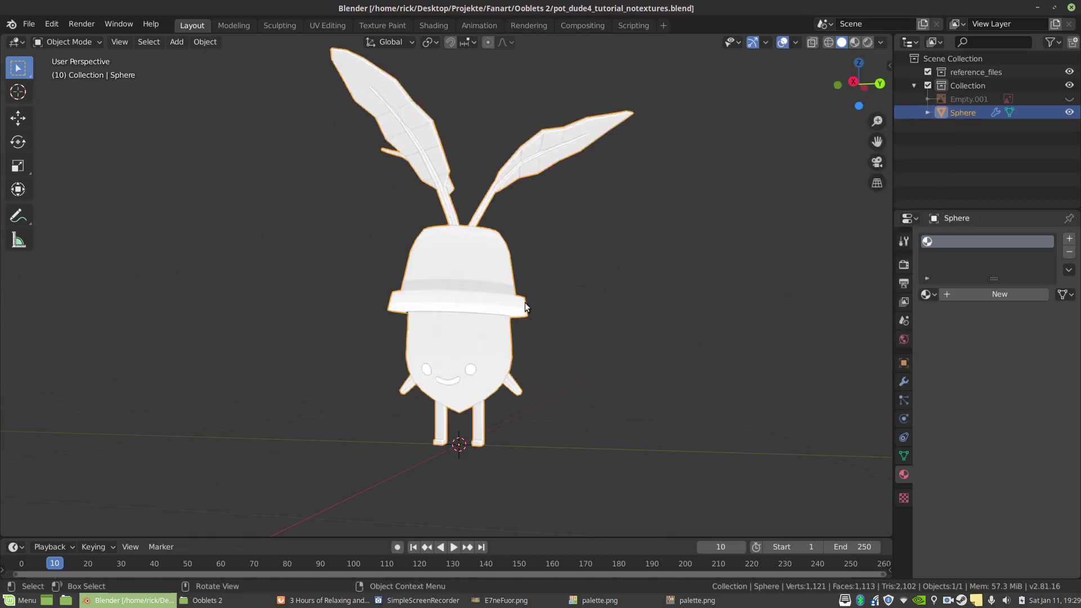
click(881, 43)
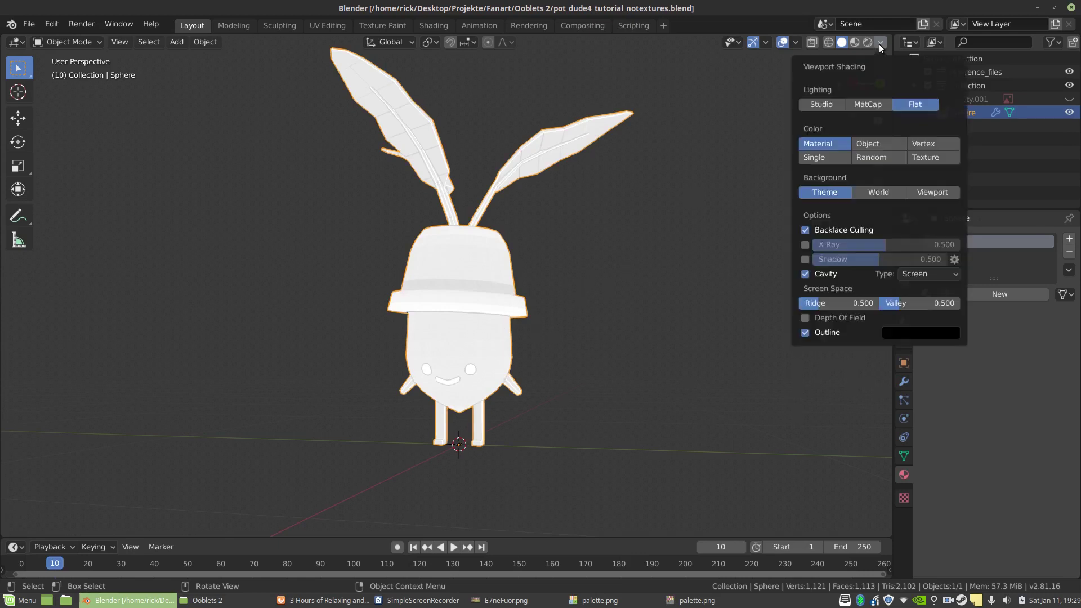
click(919, 162)
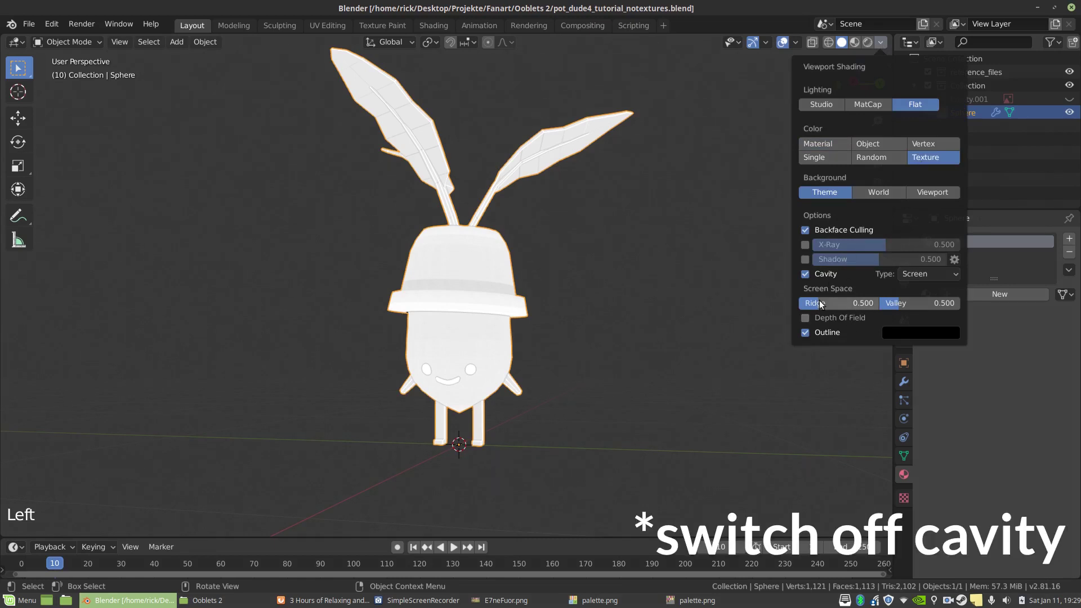
click(821, 274)
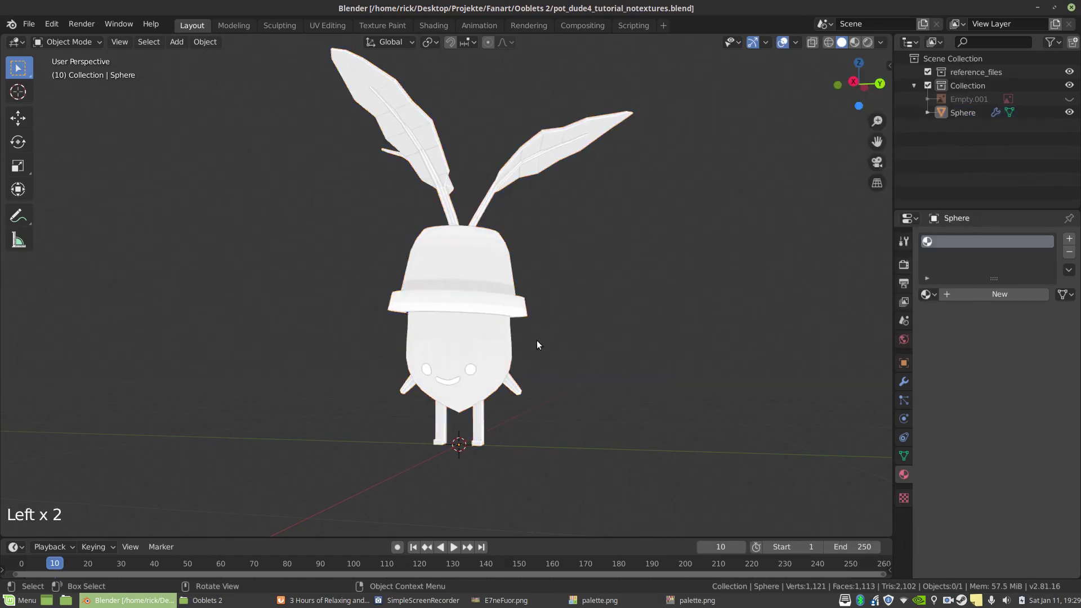
Step: Orbit over the white creature and check its UV map and material settings
mouse_move(533, 333)
middle_down()
mouse_move(583, 299)
mouse_move(427, 241)
middle_up()
middle_drag(518, 298, 529, 264)
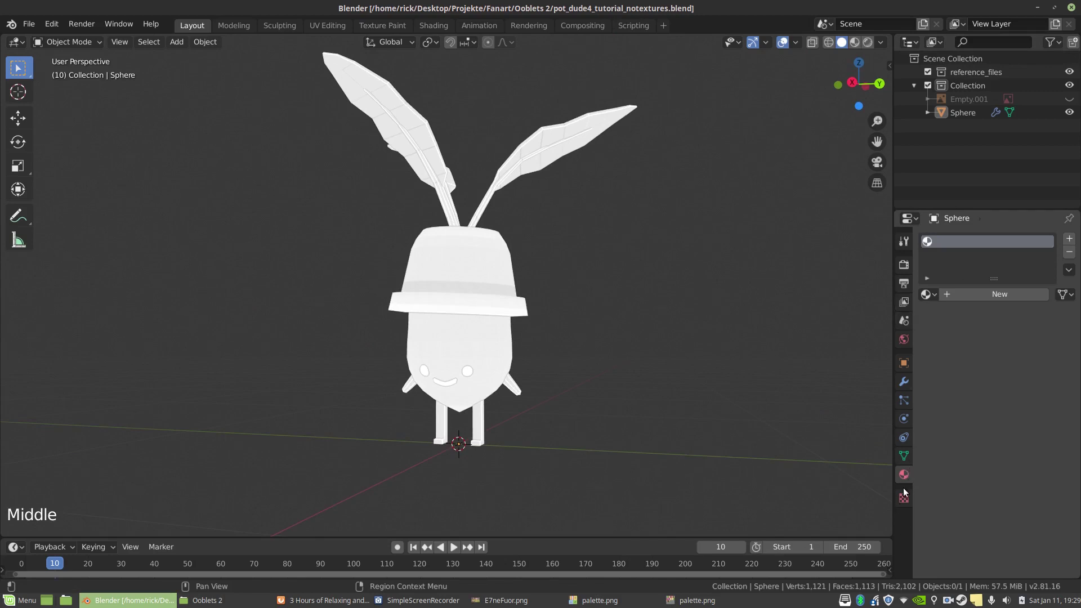
click(903, 456)
click(904, 476)
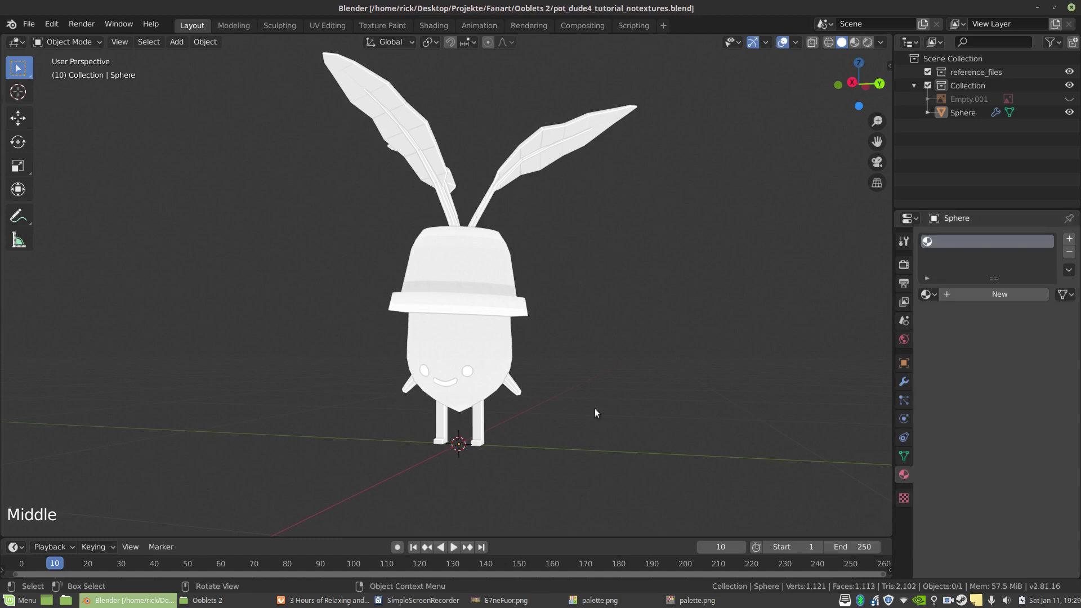
Step: Add a new material to Sphere, named 'tutprial'
triple_click(441, 311)
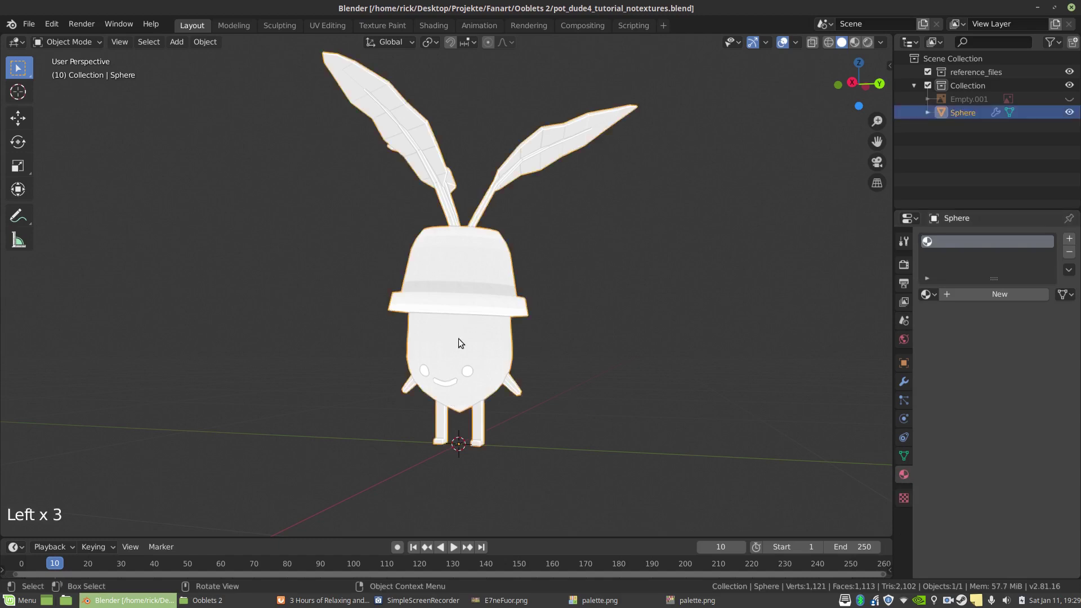
click(967, 293)
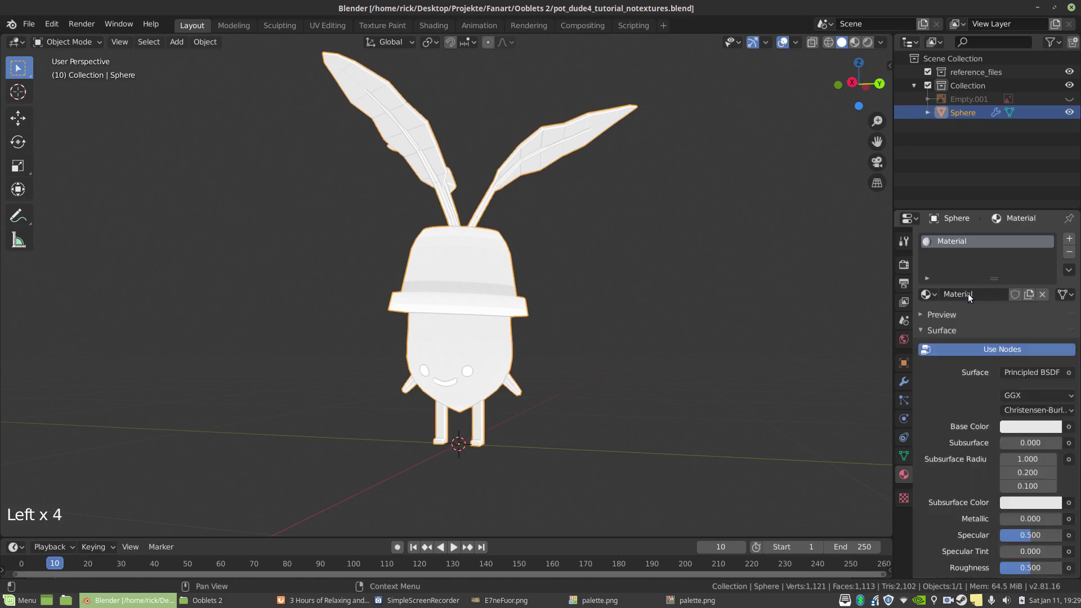
click(948, 242)
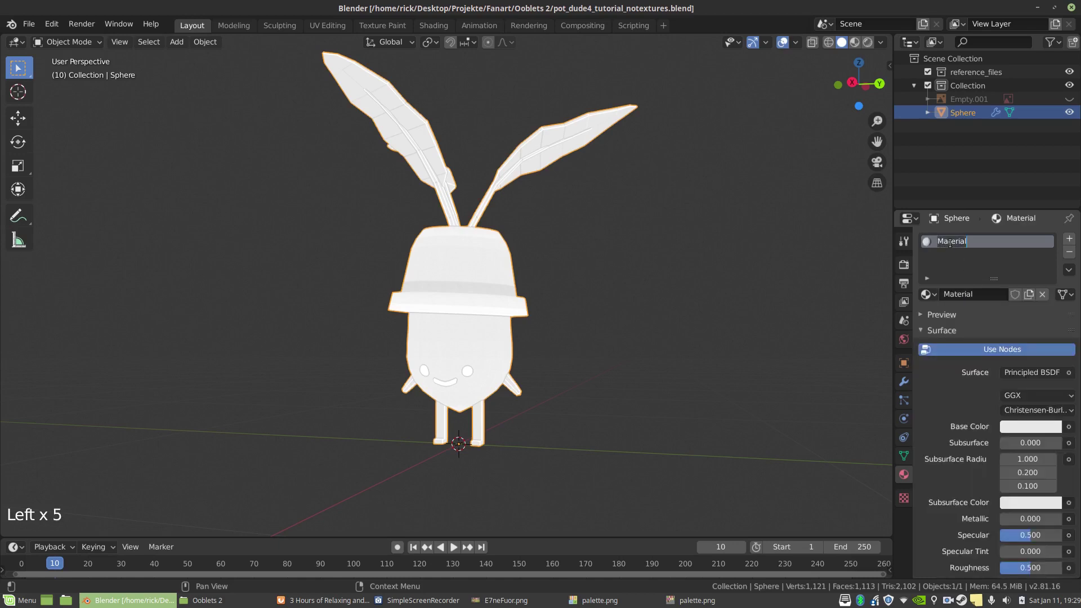
text(tutprial)
key(Return)
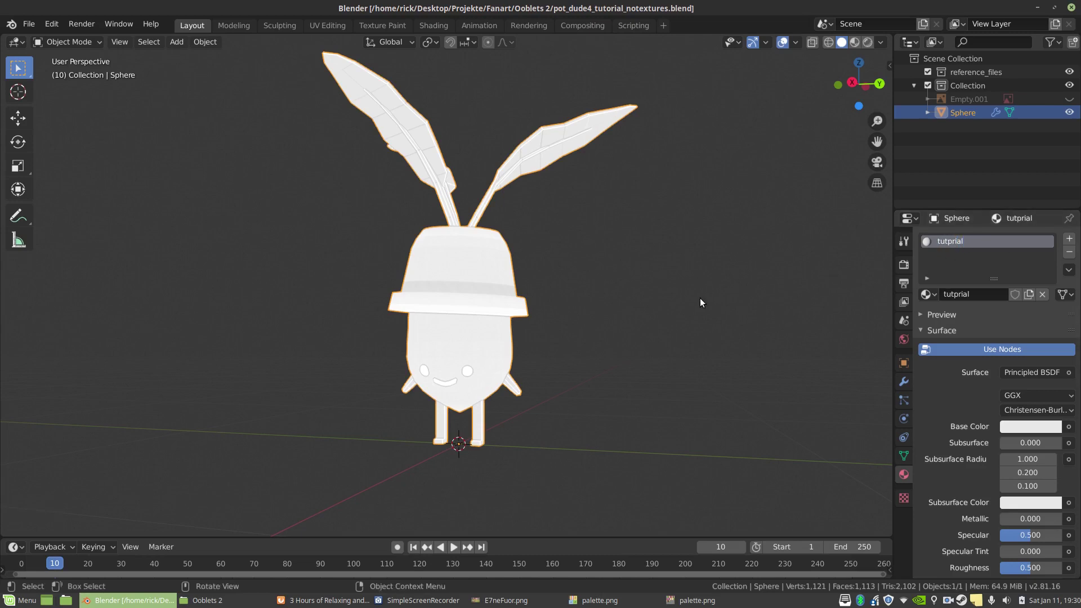
Step: Correct the material name from 'tutprial' to 'tutorial'
middle_drag(591, 290, 574, 276)
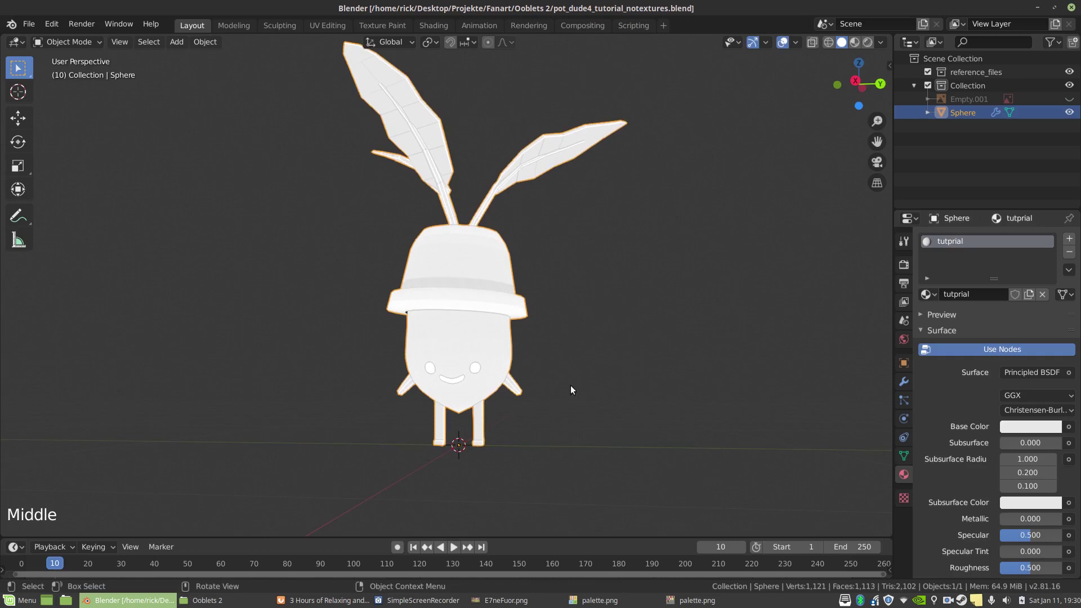
click(951, 241)
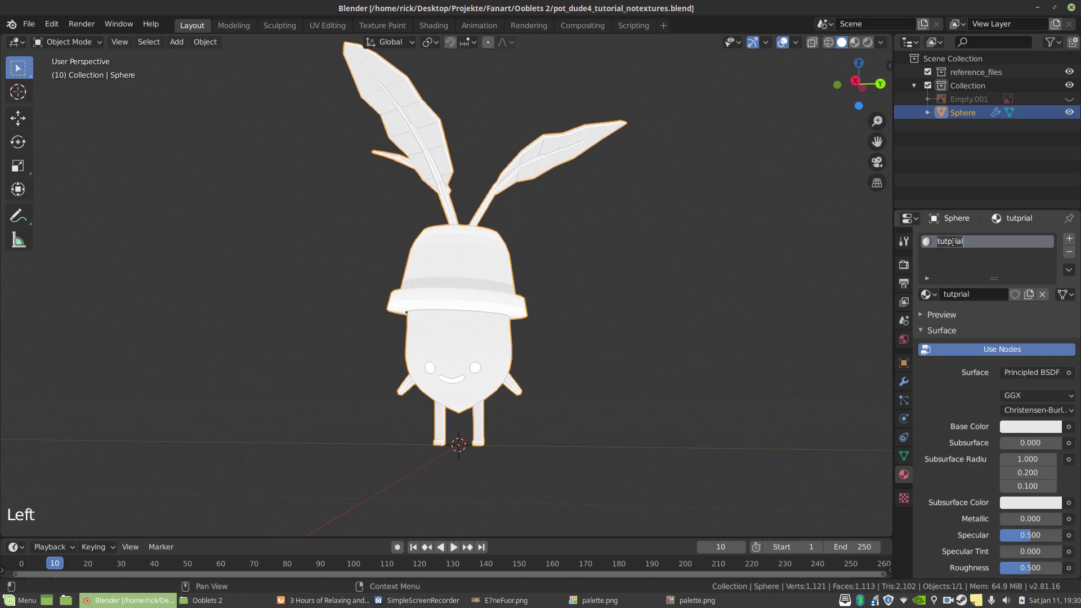
double_click(956, 290)
text(tutorial)
key(Return)
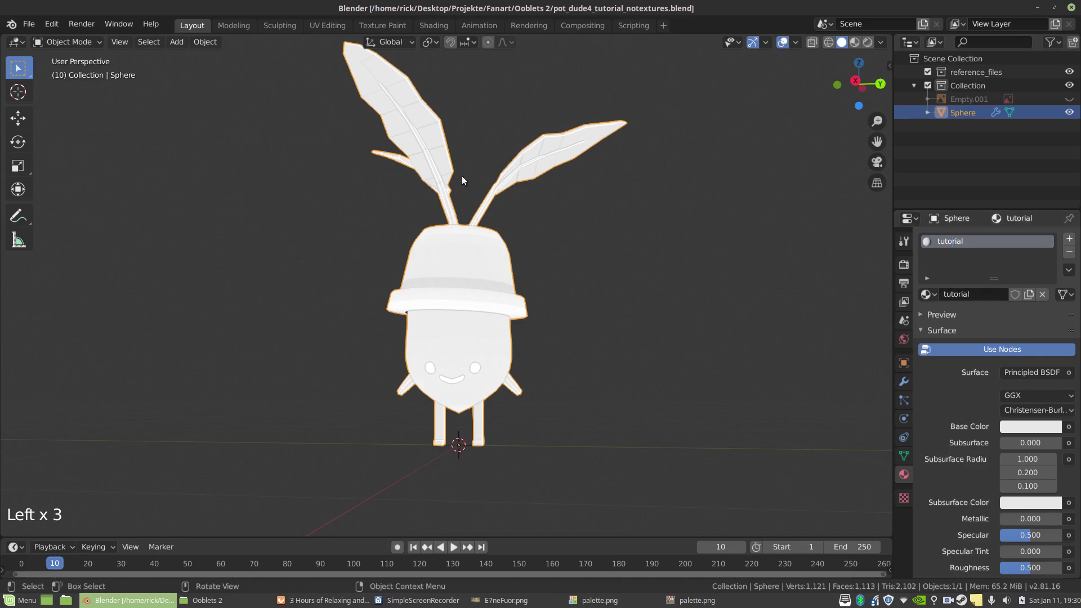
Step: Switch to the Shading workspace and centre the creature upright in the viewport
click(336, 22)
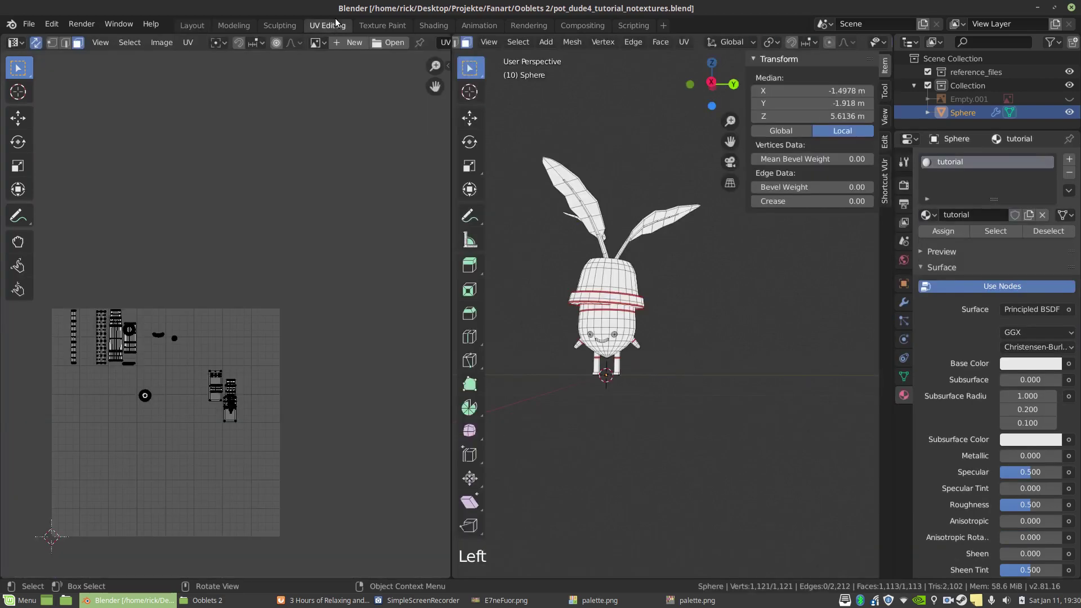
click(433, 22)
scroll(461, 141, up, 6)
shift+middle_drag(461, 137, 481, 191)
scroll(480, 191, down, 1)
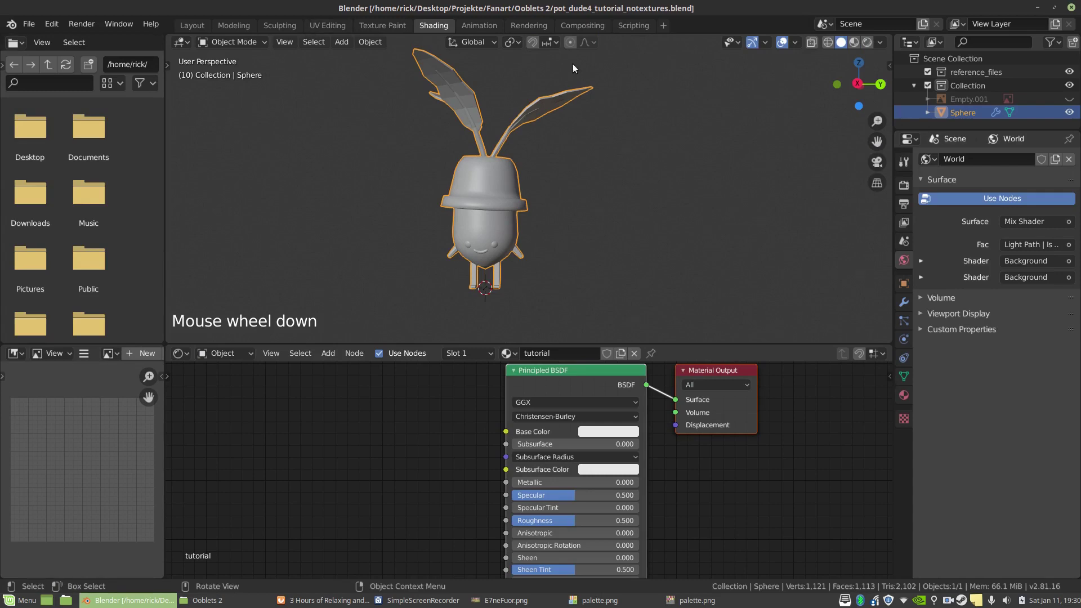
Step: Set viewport lighting to Flat with Texture color, then recentre the 3D view and node editor
click(879, 43)
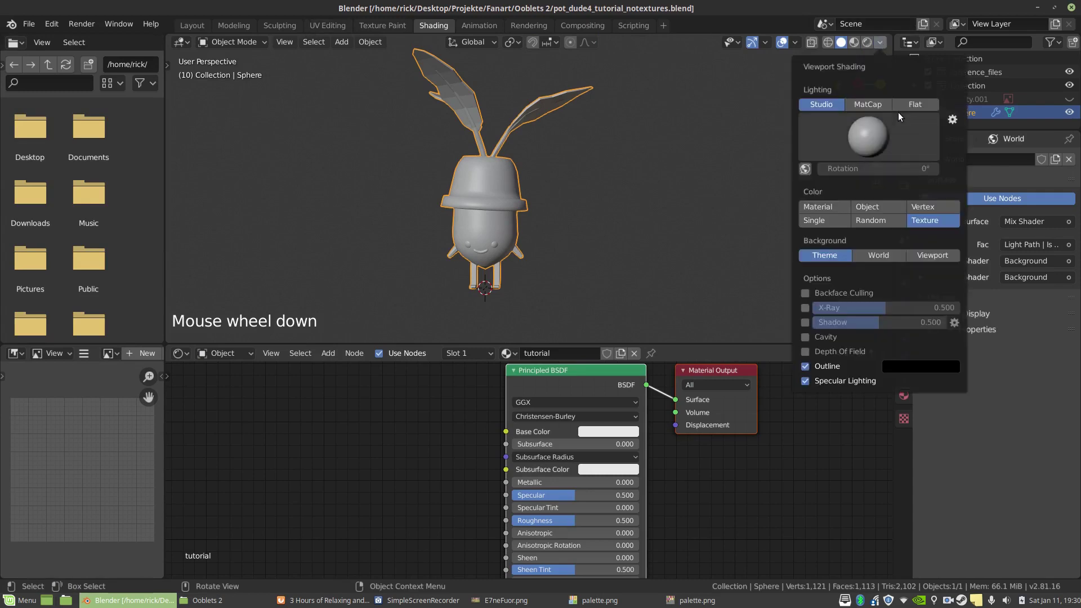
click(911, 105)
click(923, 157)
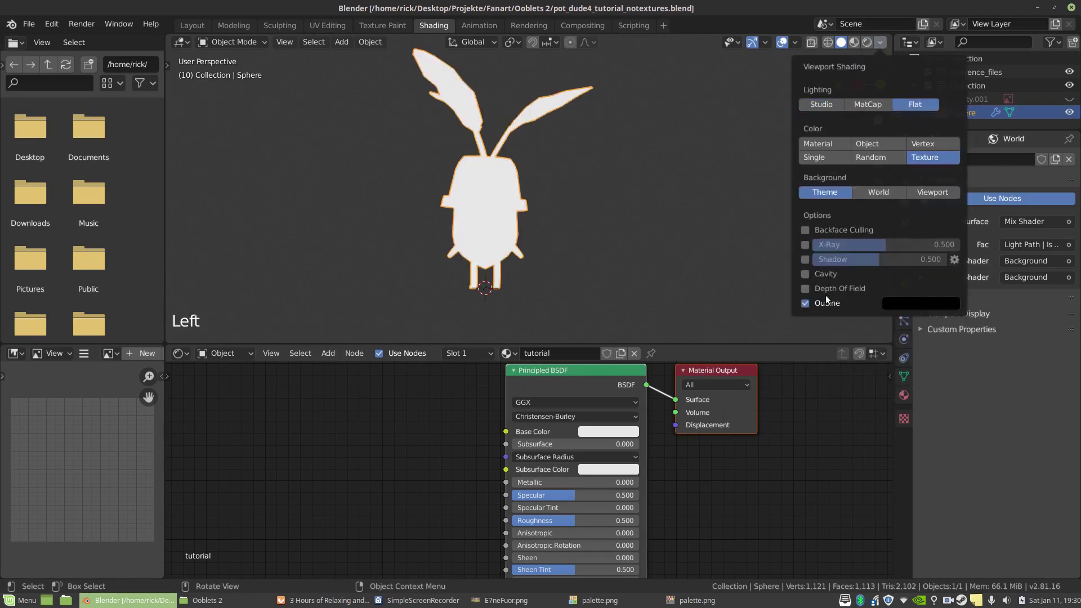
scroll(484, 185, up, 2)
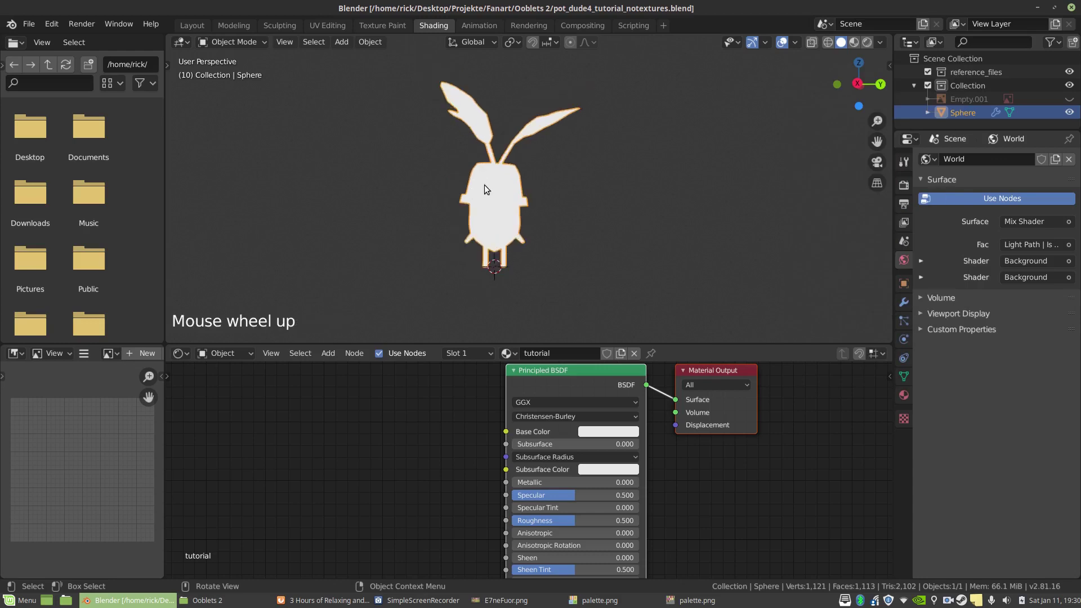
shift+middle_drag(484, 184, 488, 162)
scroll(563, 443, down, 2)
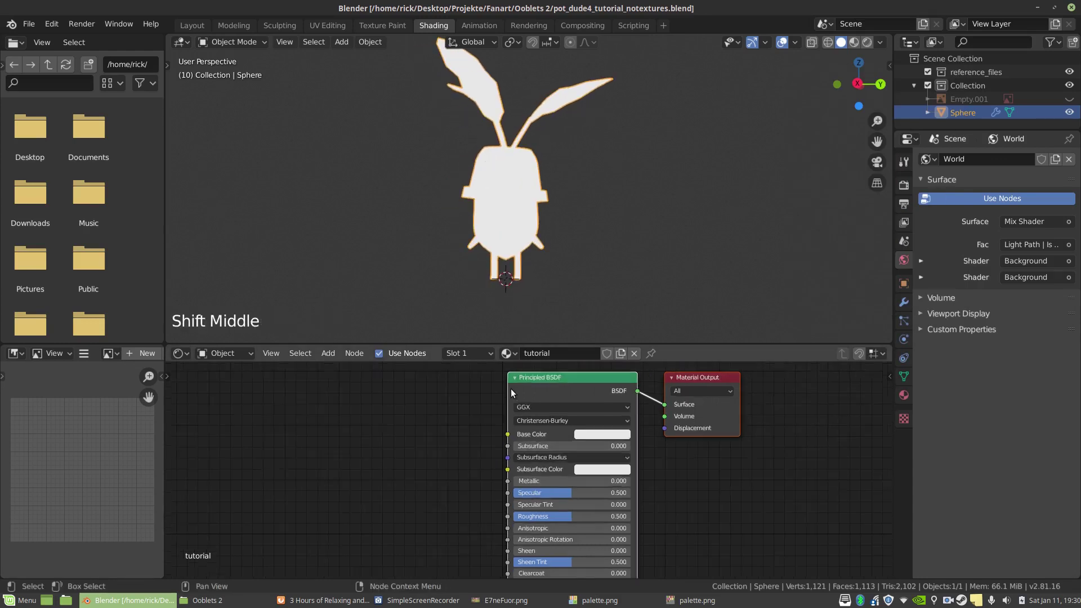
middle_drag(703, 574, 505, 355)
click(506, 354)
click(525, 376)
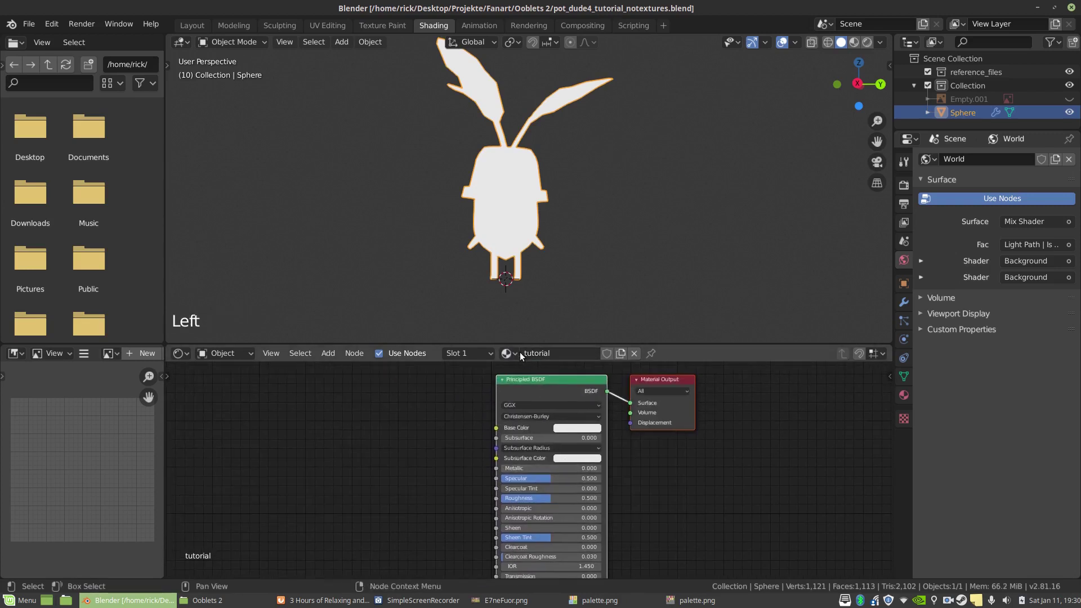
click(517, 349)
click(542, 373)
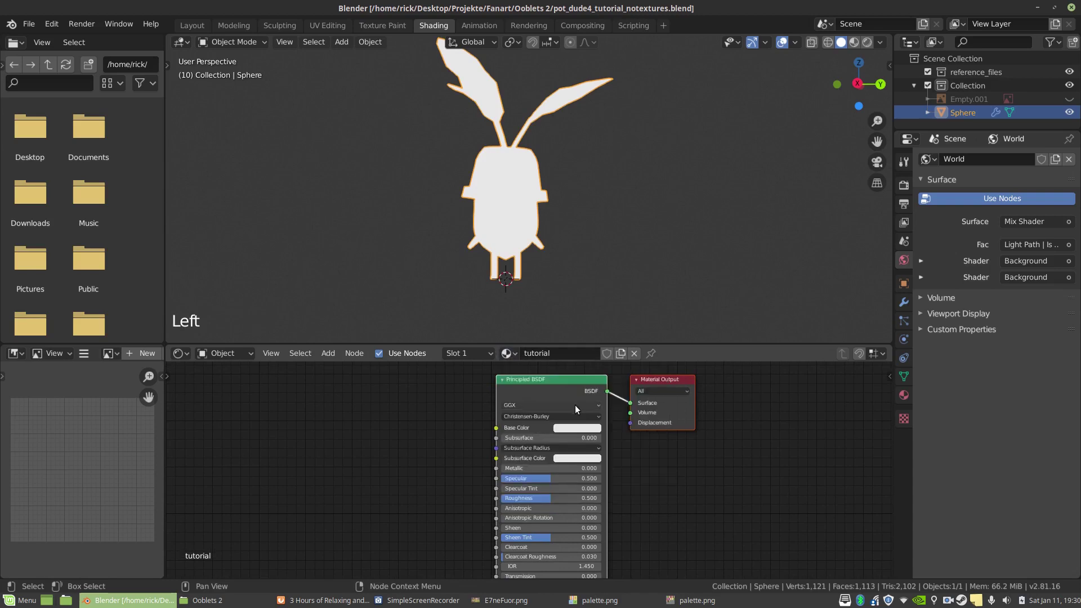
scroll(563, 432, up, 2)
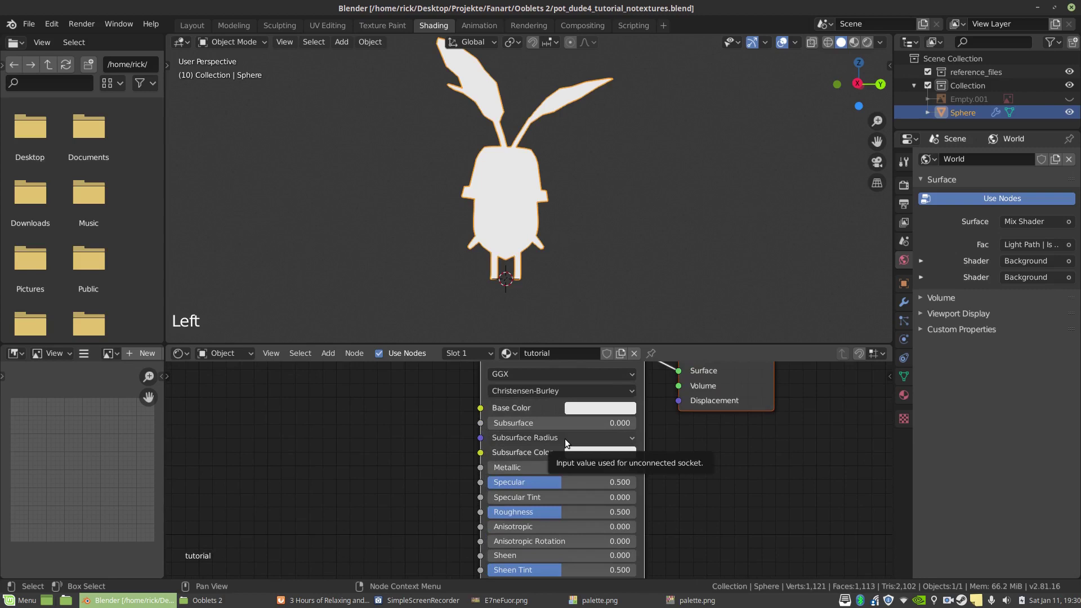
middle_drag(670, 417, 672, 475)
middle_drag(580, 469, 583, 523)
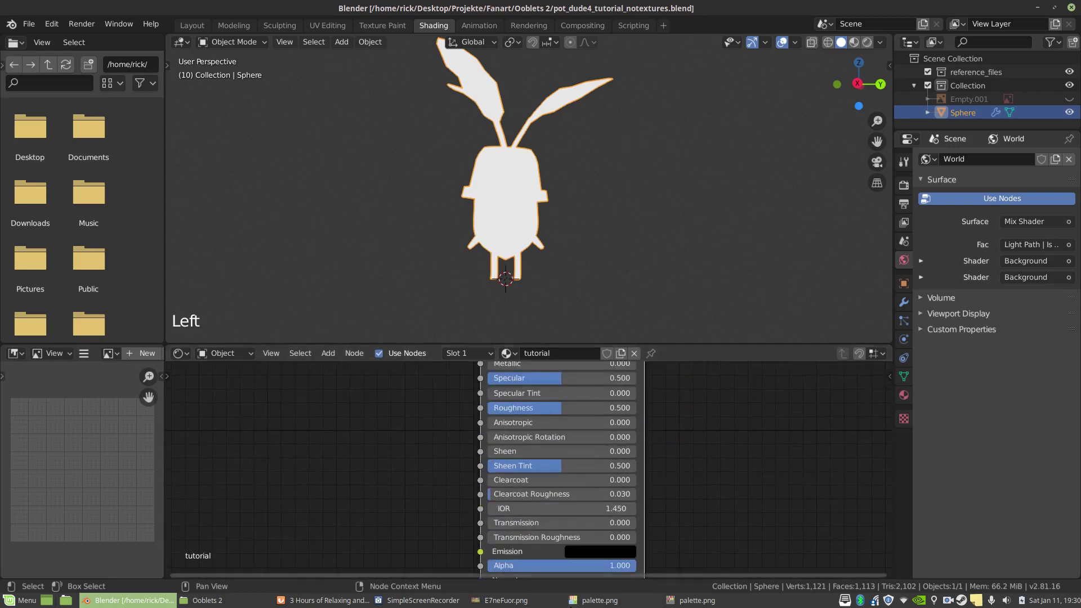
middle_drag(617, 465, 657, 380)
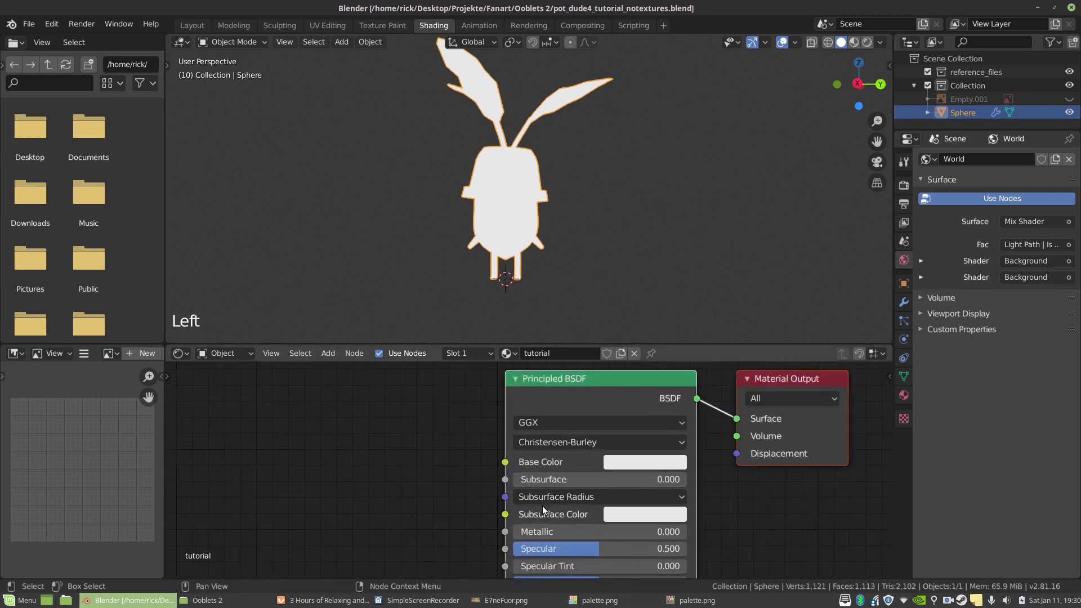
scroll(555, 464, up, 2)
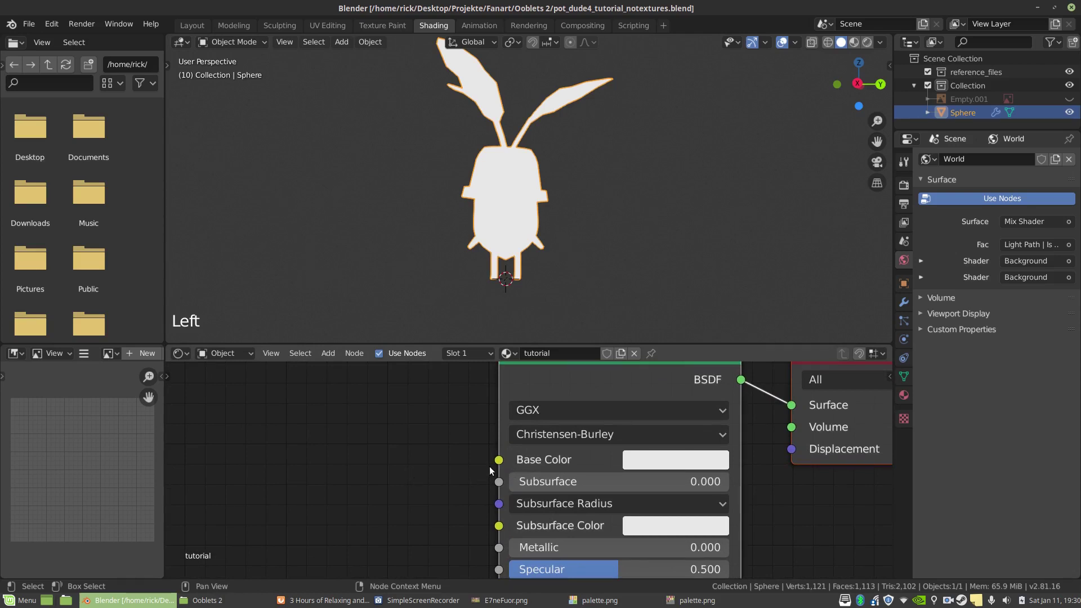
drag(498, 459, 454, 481)
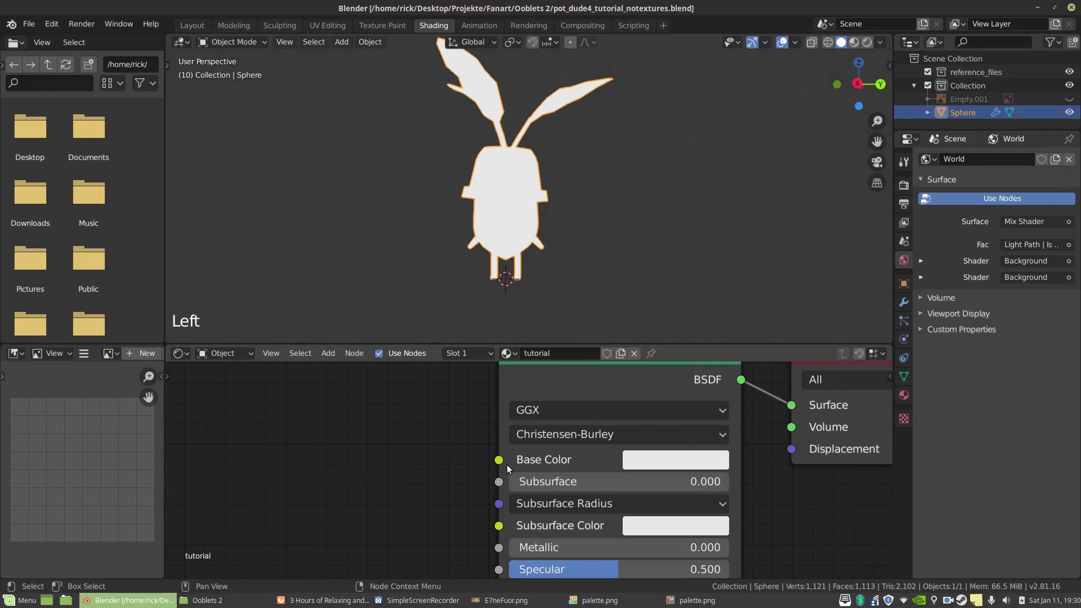
click(523, 461)
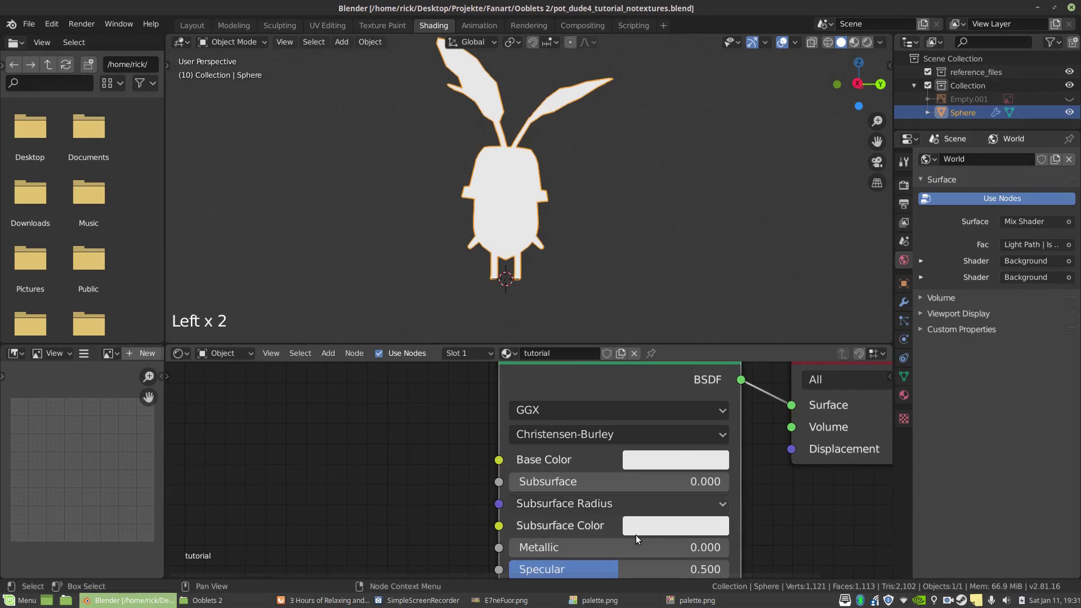
Step: Drag the full palette.png image from Xviewer into the tutorial material's node tree
click(713, 605)
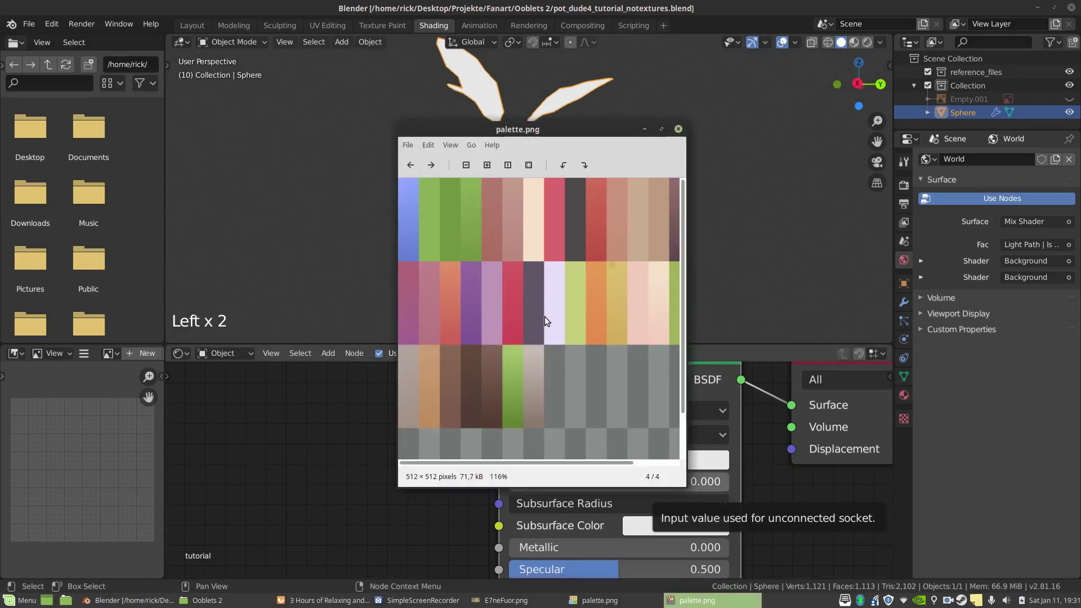
scroll(535, 298, down, 2)
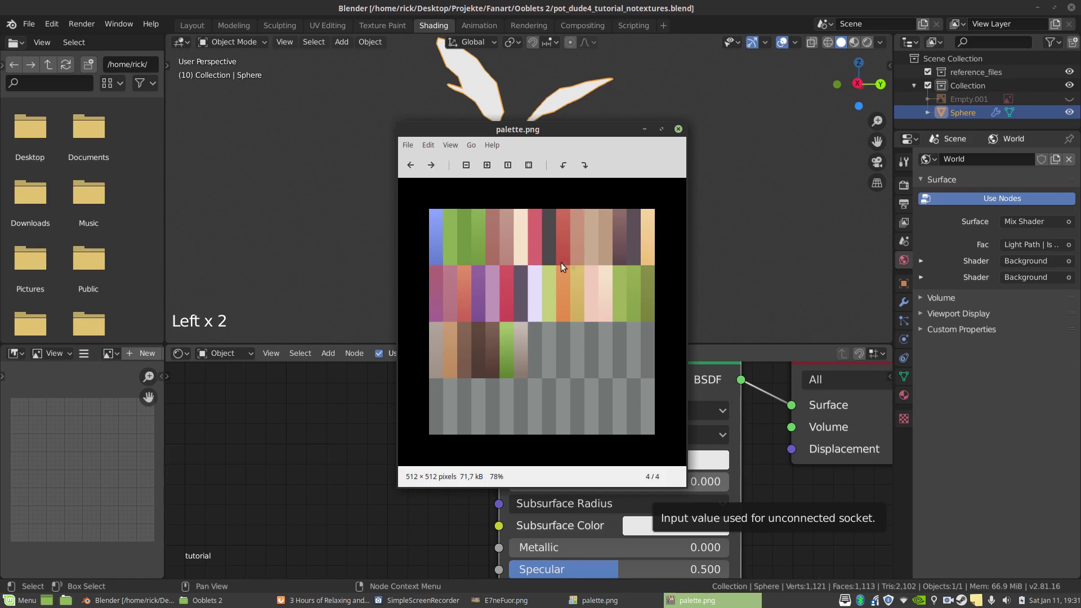
drag(562, 262, 278, 404)
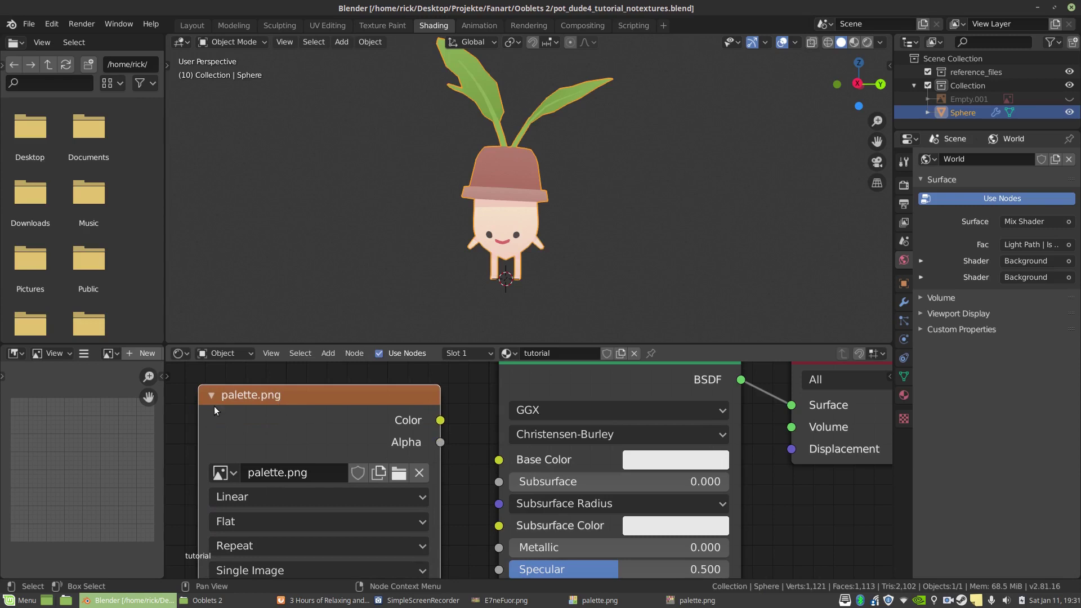
Step: Wire the palette.png Color output into Principled BSDF Base Color and inspect the colours
drag(441, 421, 496, 461)
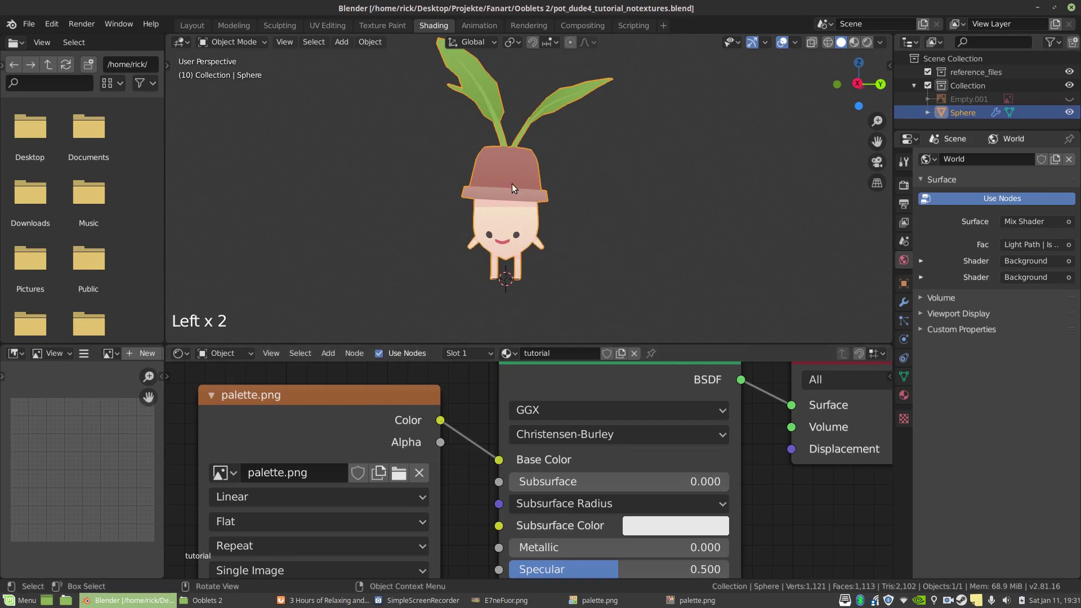
shift+middle_drag(550, 145, 505, 234)
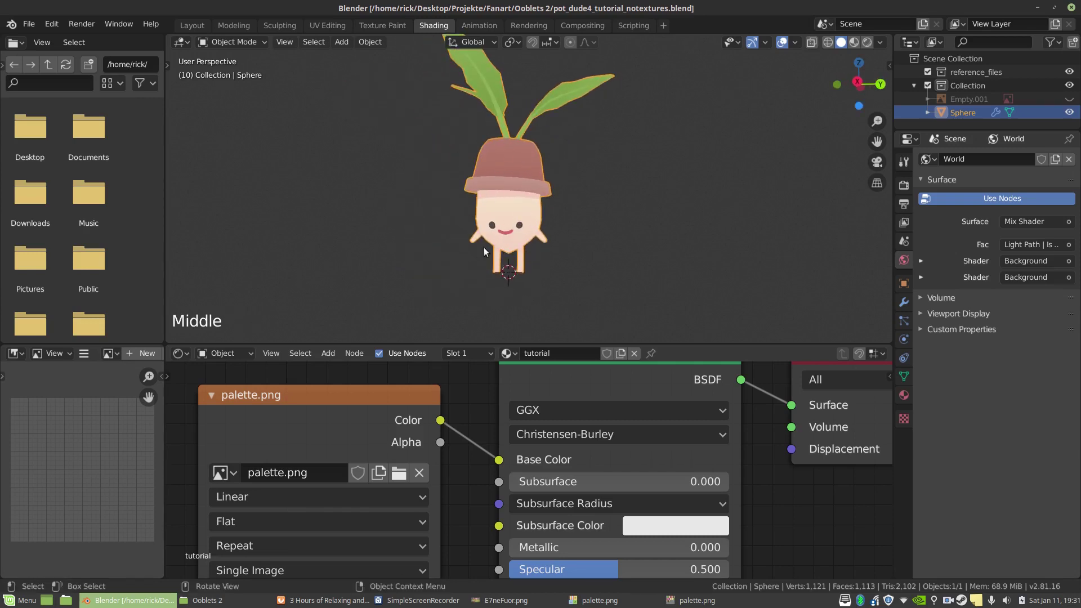
shift+middle_drag(508, 207, 518, 228)
scroll(518, 227, up, 1)
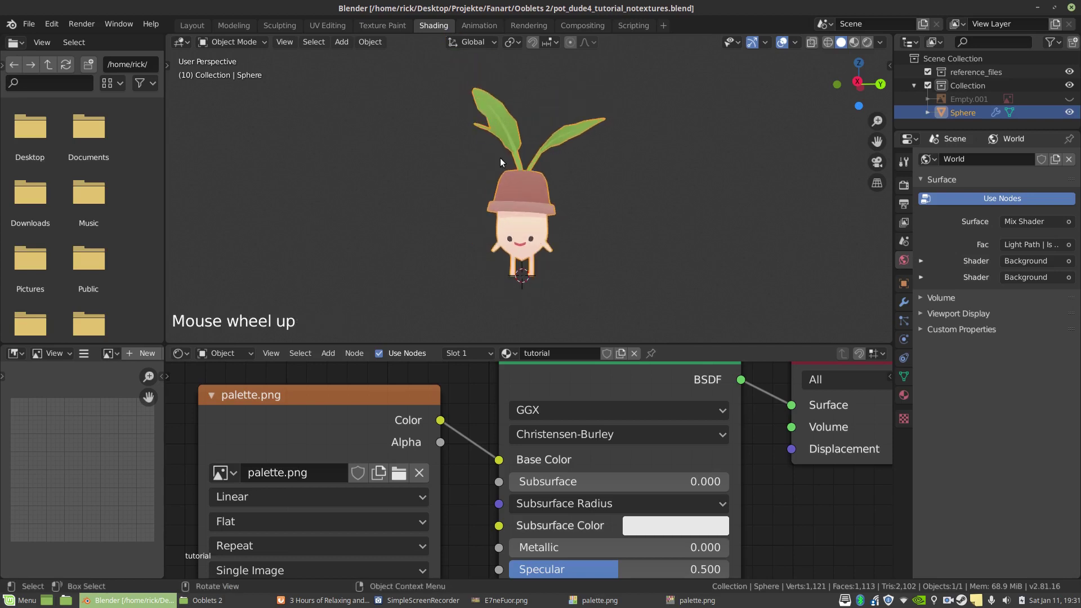
scroll(535, 264, up, 2)
click(535, 256)
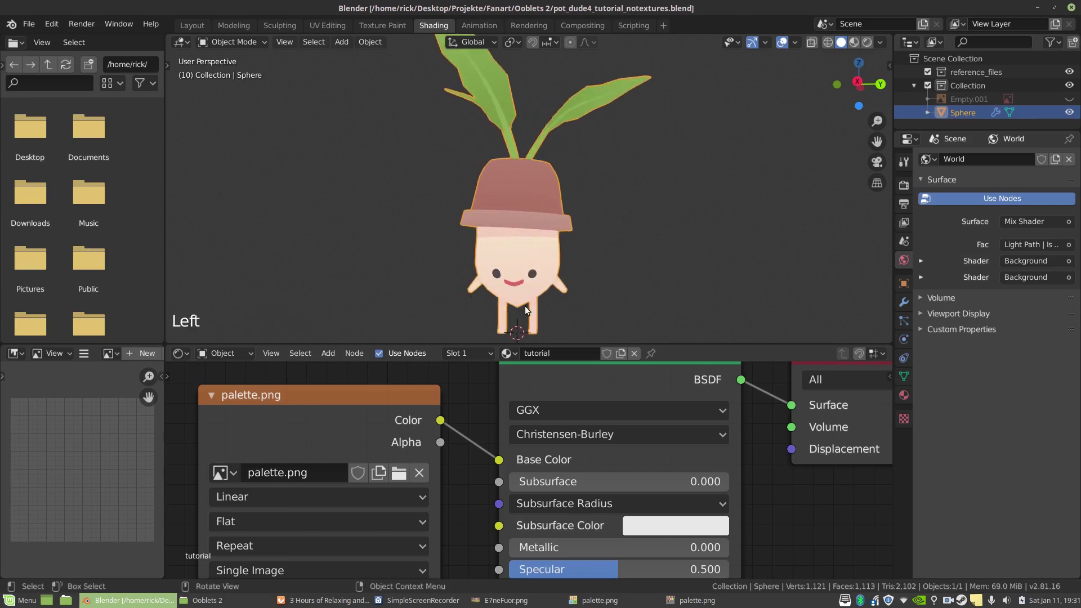
Step: Re-project all of the Sphere's UVs with Project From View
scroll(549, 200, down, 1)
key(Tab)
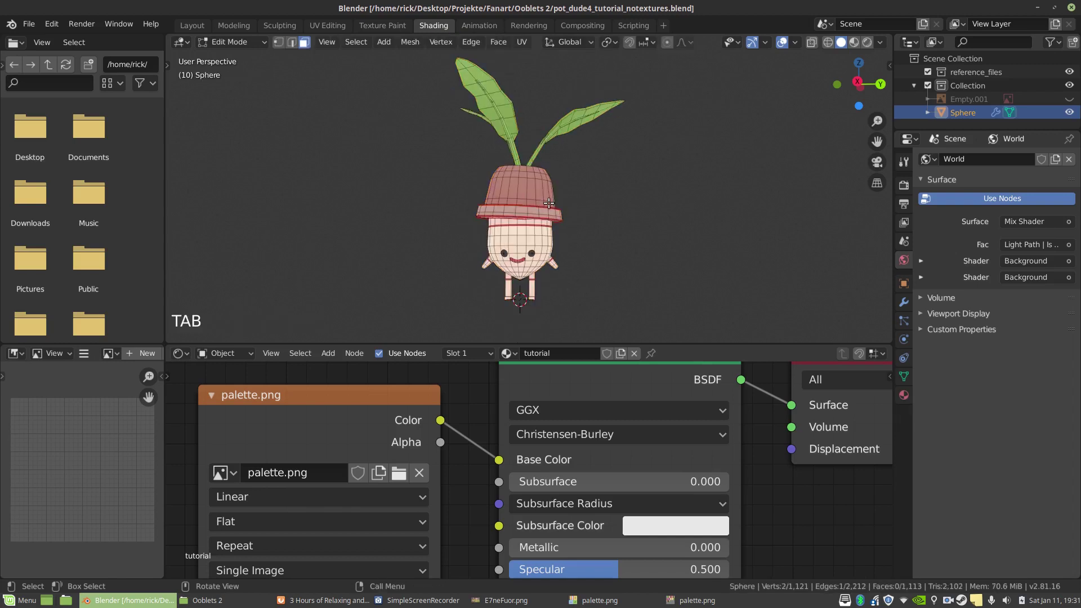
key(a)
key(u)
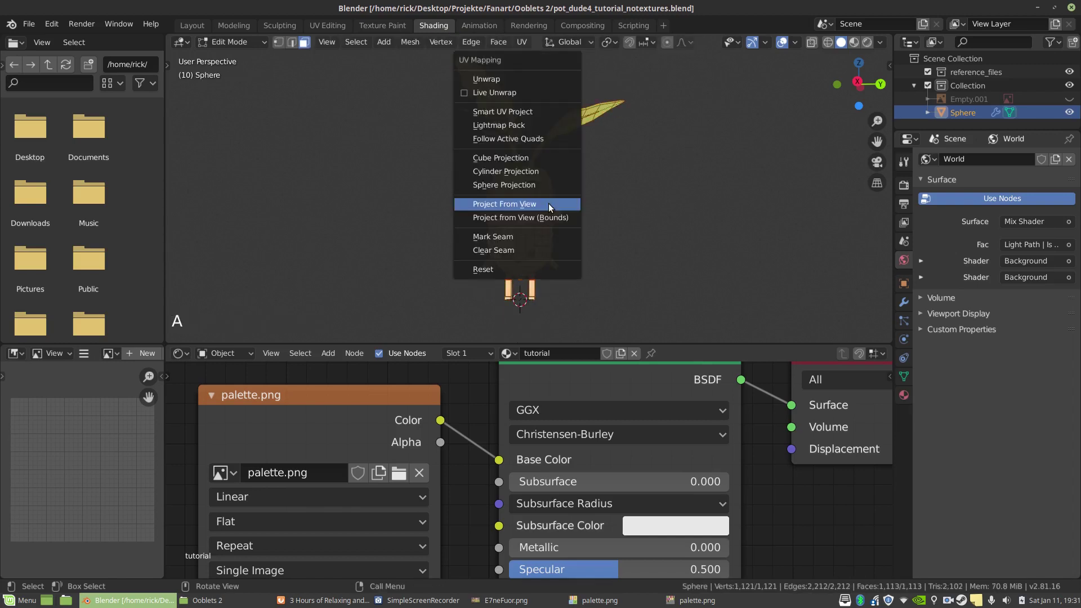
click(548, 203)
key(Tab)
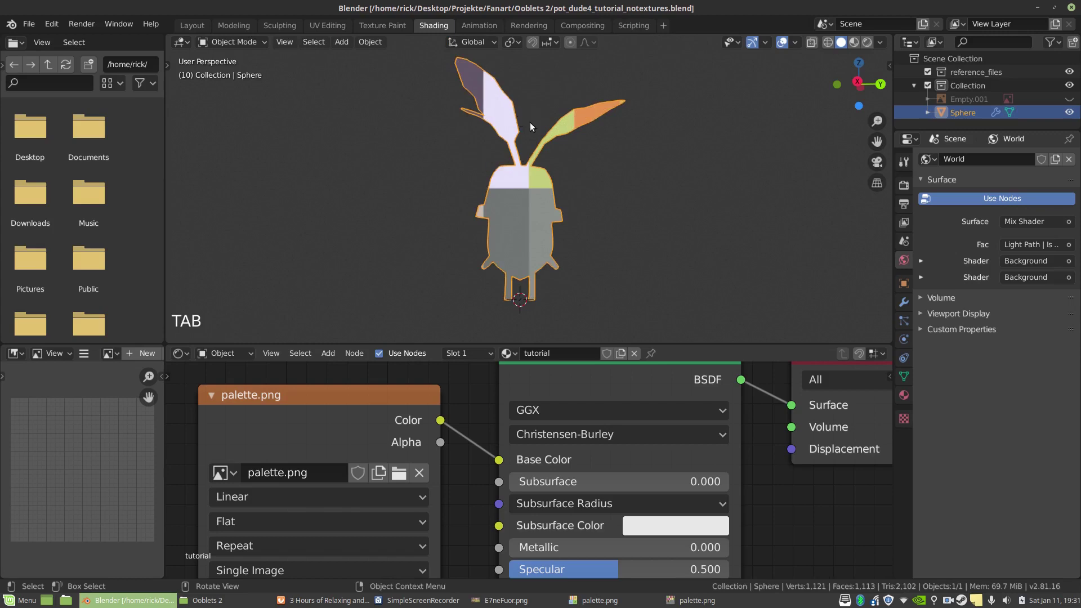
Step: Inspect the new grey, lilac, green and orange patches in the Layout workspace
middle_drag(619, 126, 593, 222)
scroll(588, 249, up, 2)
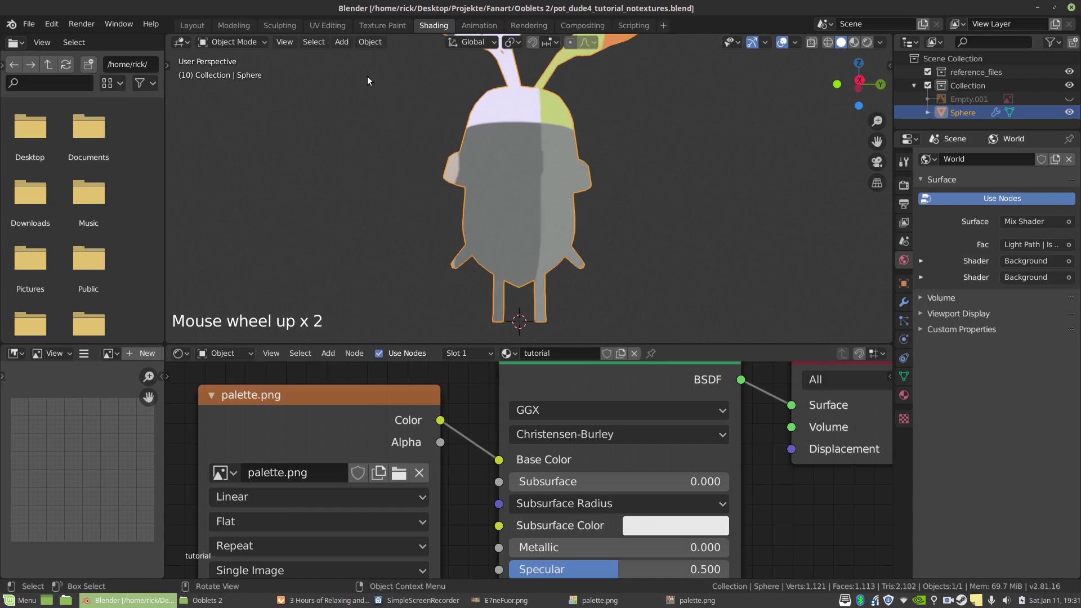
click(187, 24)
Step: Frame the creature and, in Edit Mode, select body faces and a face under the pot's rim
shift+middle_drag(454, 343, 495, 245)
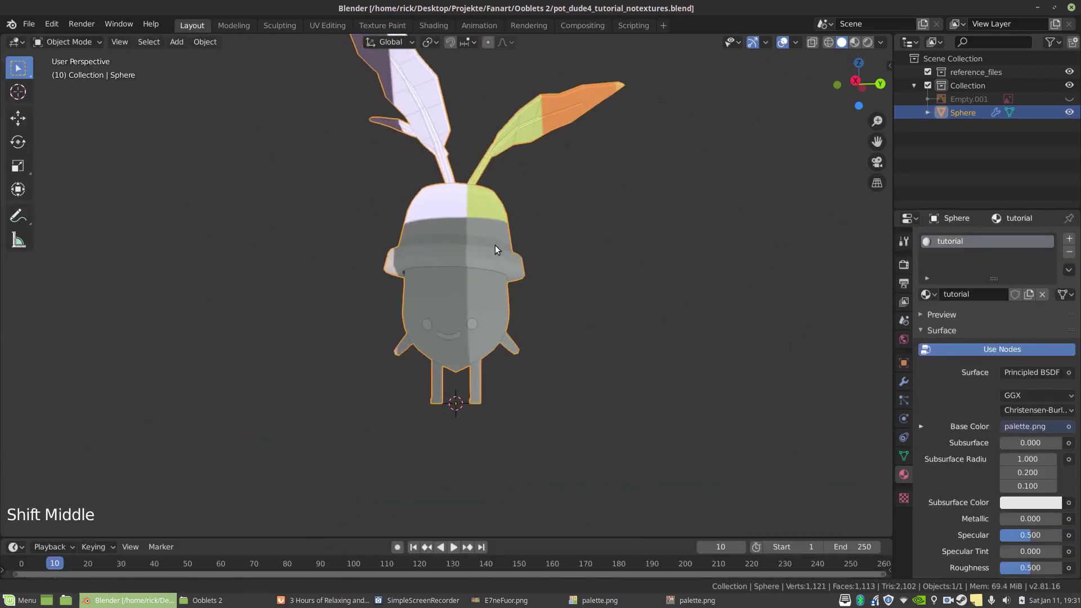
scroll(501, 304, up, 2)
shift+middle_drag(501, 303, 521, 251)
click(511, 273)
key(Tab)
click(514, 284)
click(495, 275)
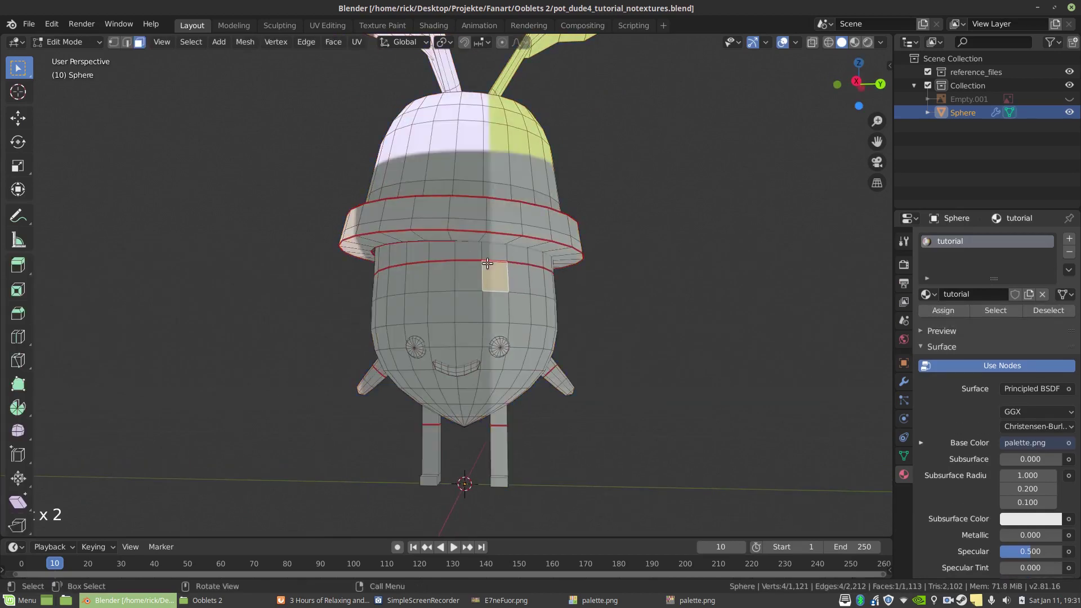
click(457, 258)
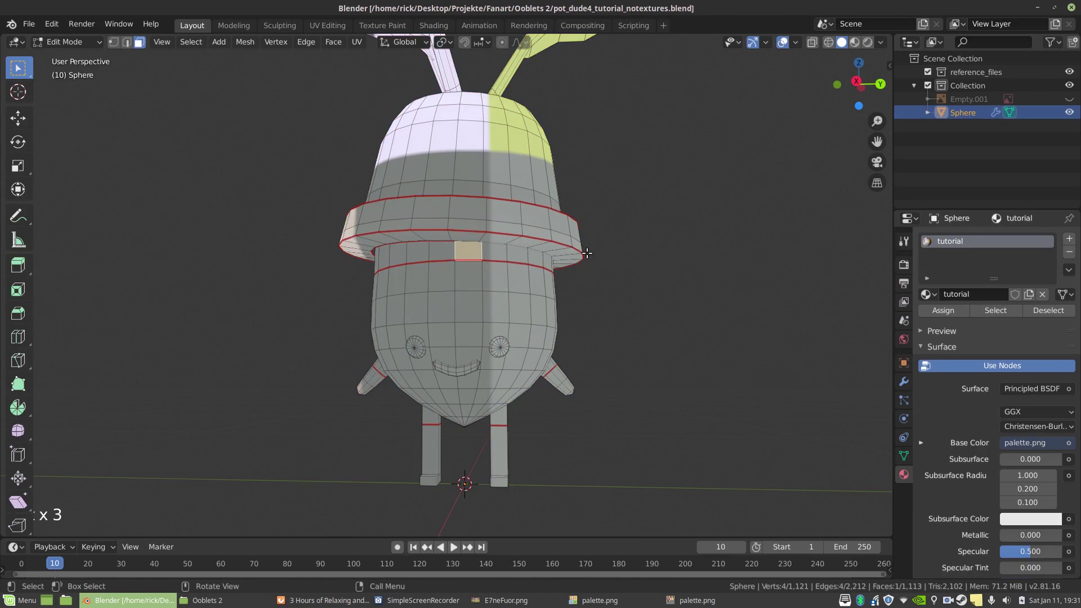
Step: In edge mode, select the edge loop just under the pot's rim and inspect it
click(125, 43)
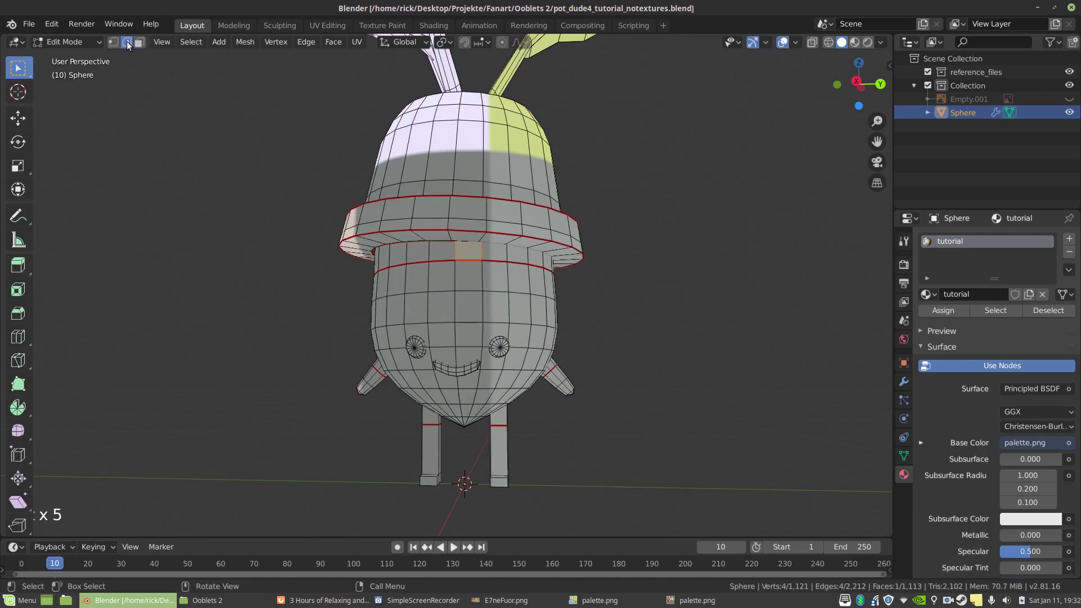
alt+click(435, 252)
middle_drag(436, 252, 531, 241)
scroll(531, 241, up, 5)
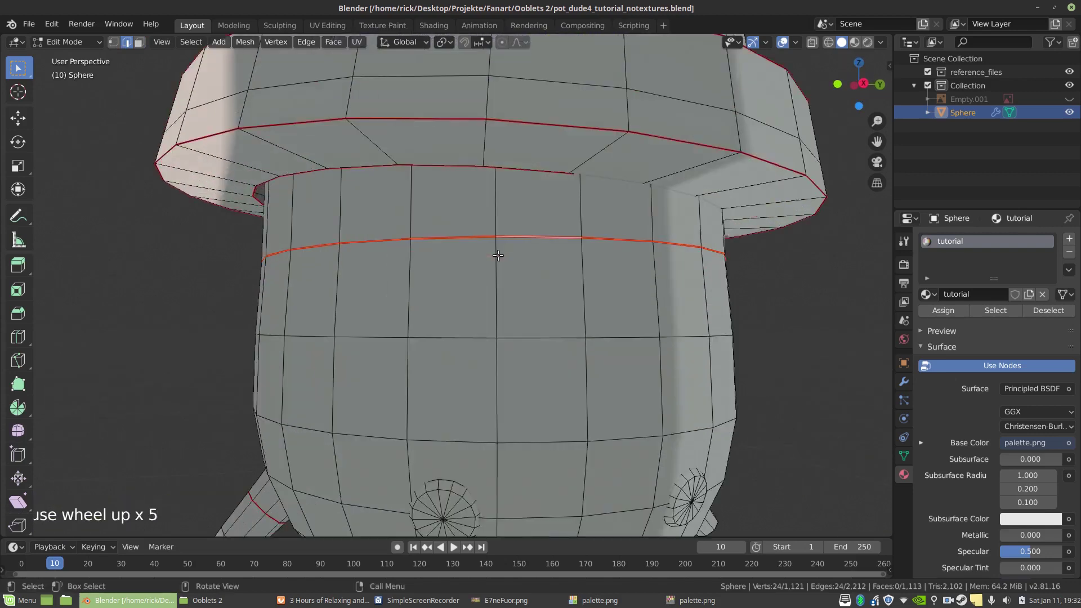
scroll(530, 240, down, 5)
key(Tab)
Step: Undo the recent edits and select faces on either side of the seam
key(ctrl+z)
key(ctrl+z)
key(ctrl+z)
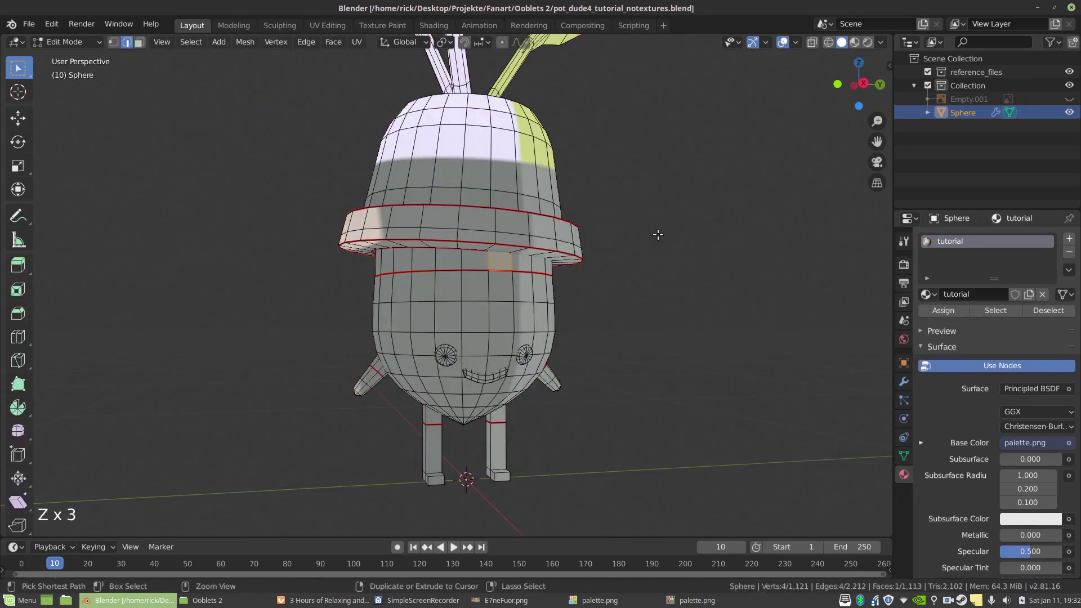
key(ctrl+z)
key(ctrl+z)
key(ctrl+z)
key(ctrl+z)
key(ctrl+z)
key(ctrl+z)
key(ctrl+z)
key(ctrl+z)
key(ctrl+z)
key(ctrl+z)
key(ctrl+z)
key(ctrl+z)
key(ctrl+z)
key(ctrl+z)
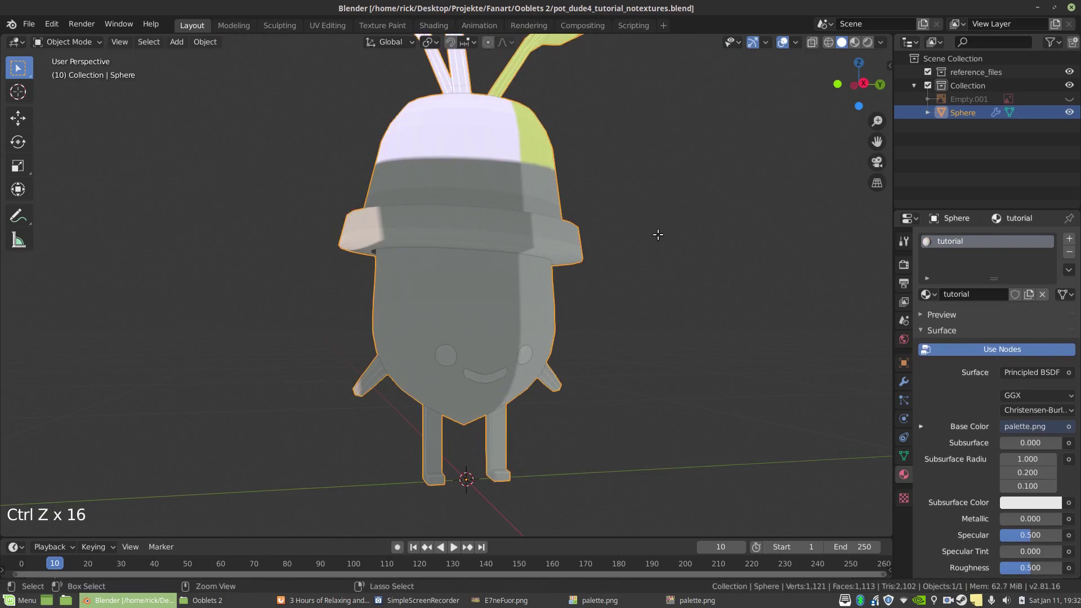
key(Tab)
scroll(582, 274, up, 3)
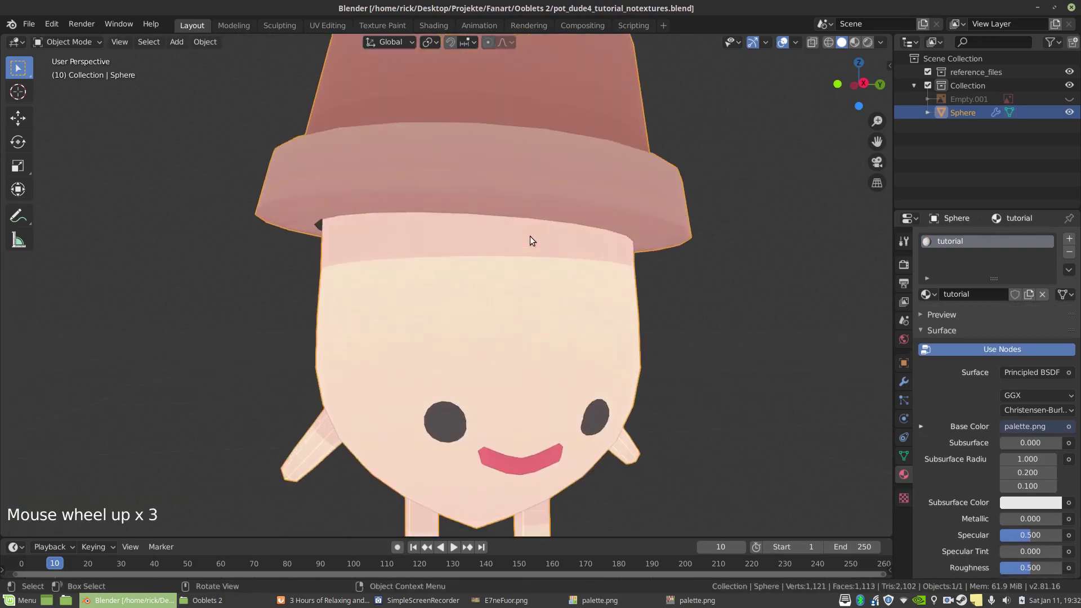
key(Tab)
alt+click(526, 262)
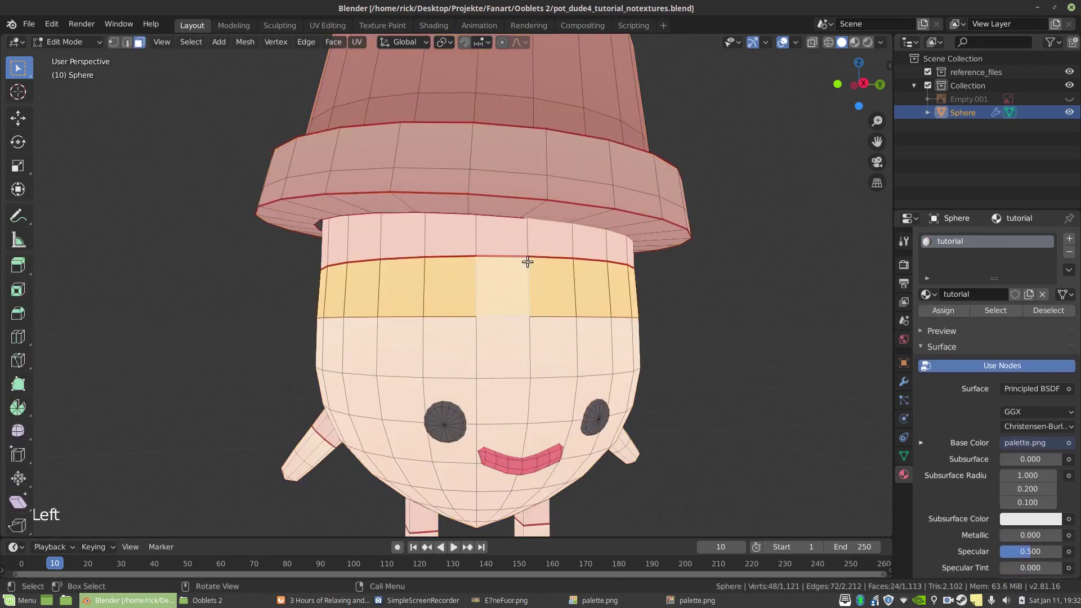
click(494, 249)
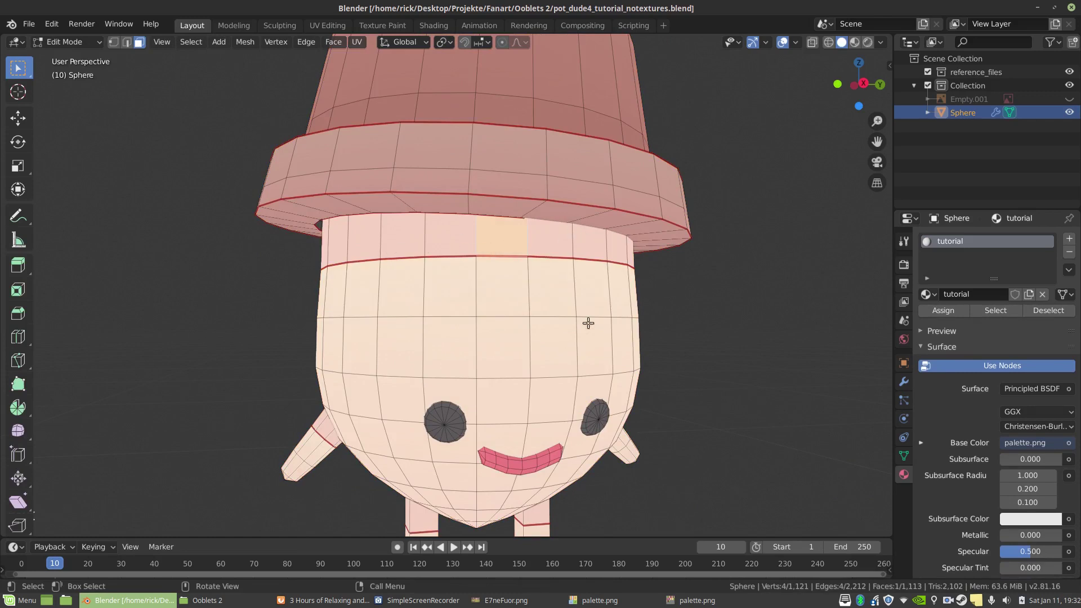
key(Tab)
Step: Select the whole mesh and apply a resize with no change, checking the shaded model
shift+middle_drag(607, 296, 619, 210)
scroll(616, 273, down, 4)
middle_drag(615, 272, 528, 303)
key(Tab)
middle_drag(437, 296, 527, 290)
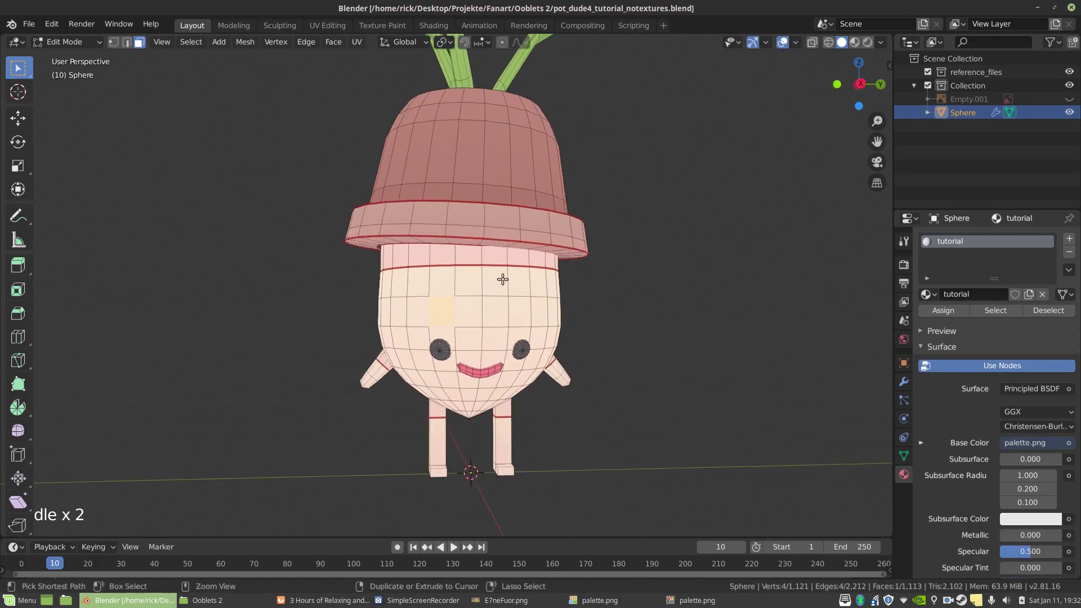
key(a)
key(s)
click(502, 281)
key(Tab)
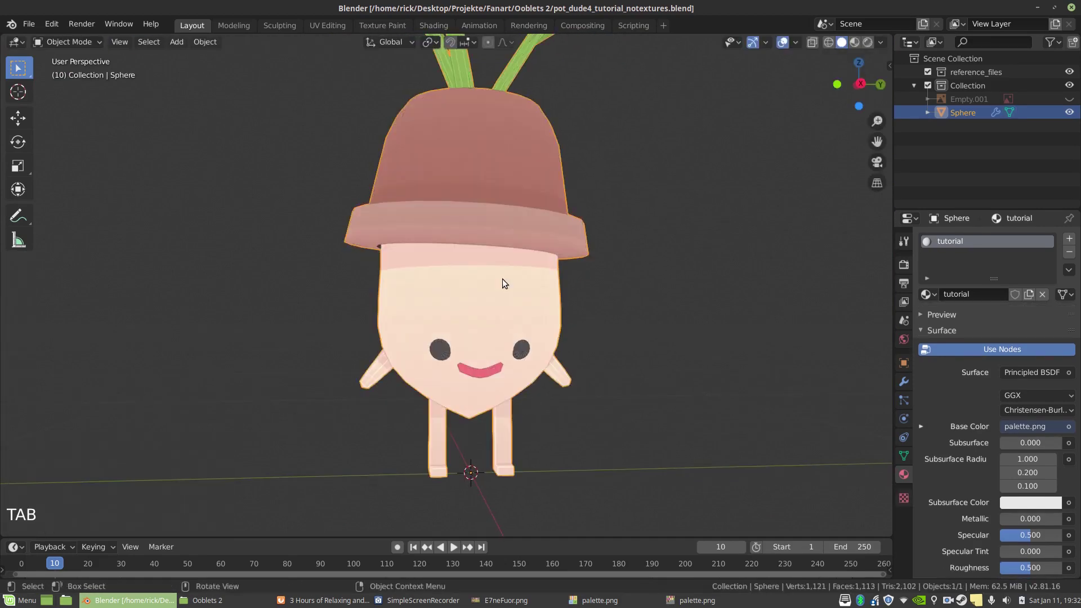
mouse_move(503, 283)
middle_down()
mouse_move(515, 256)
mouse_move(506, 272)
middle_up()
key(Tab)
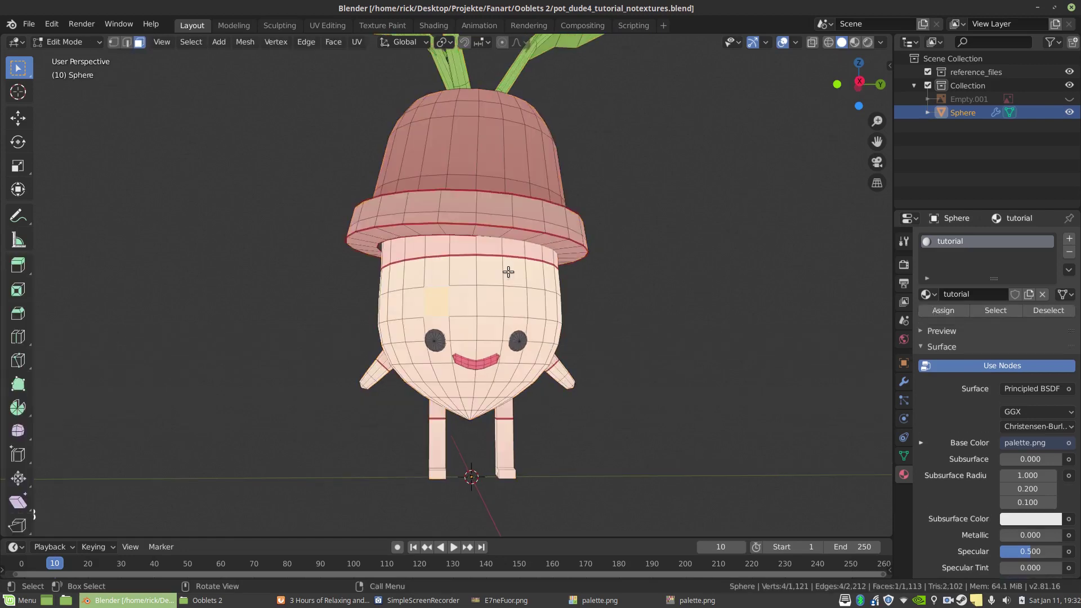
Step: Select the body plus the band under the hat with L and clear their seam
key(l)
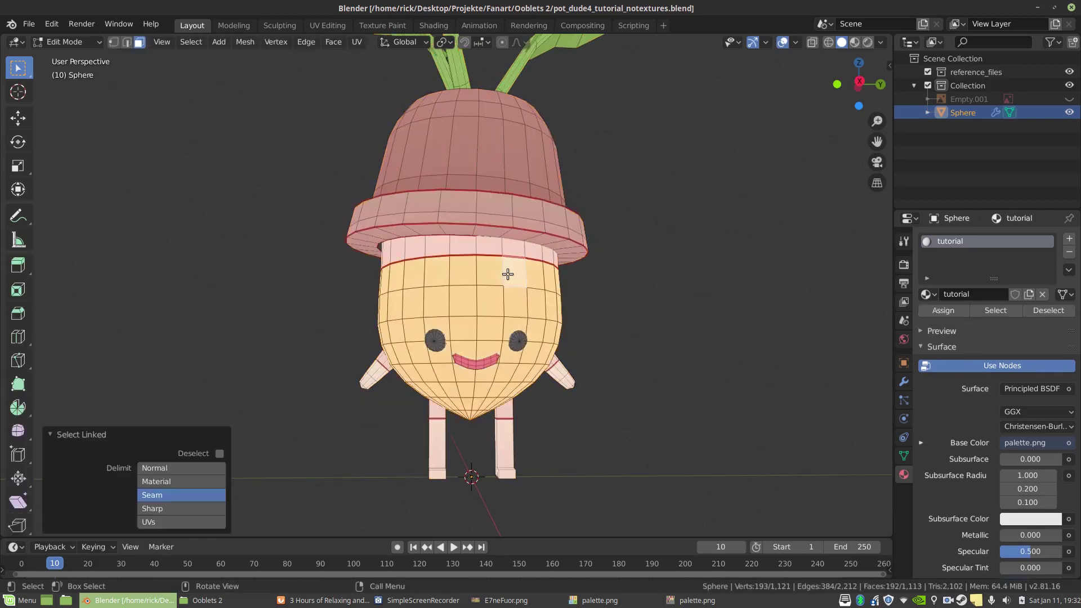
key(l)
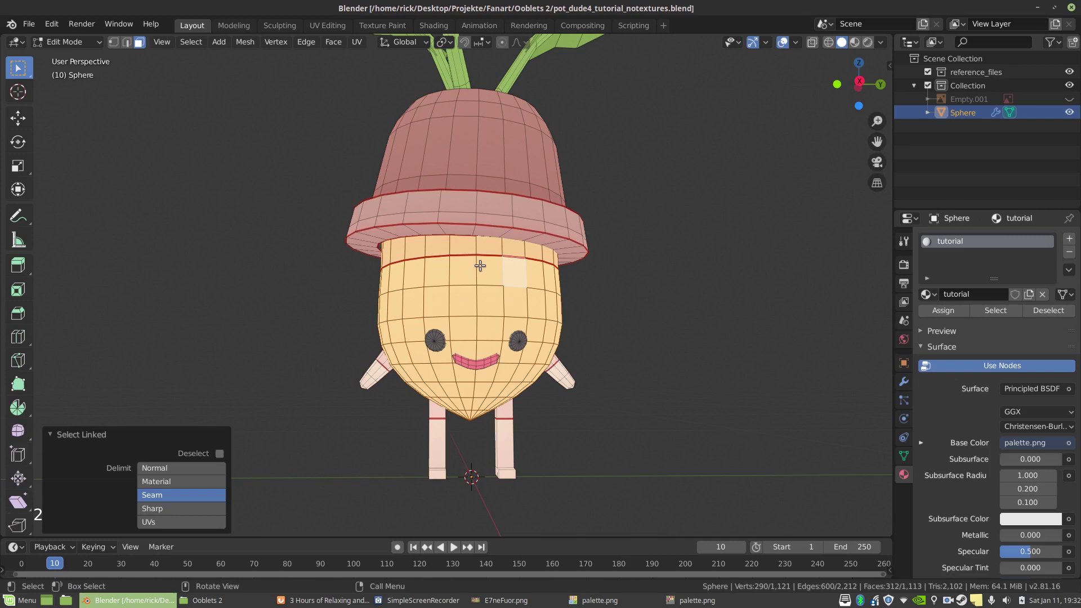
key(ctrl+e)
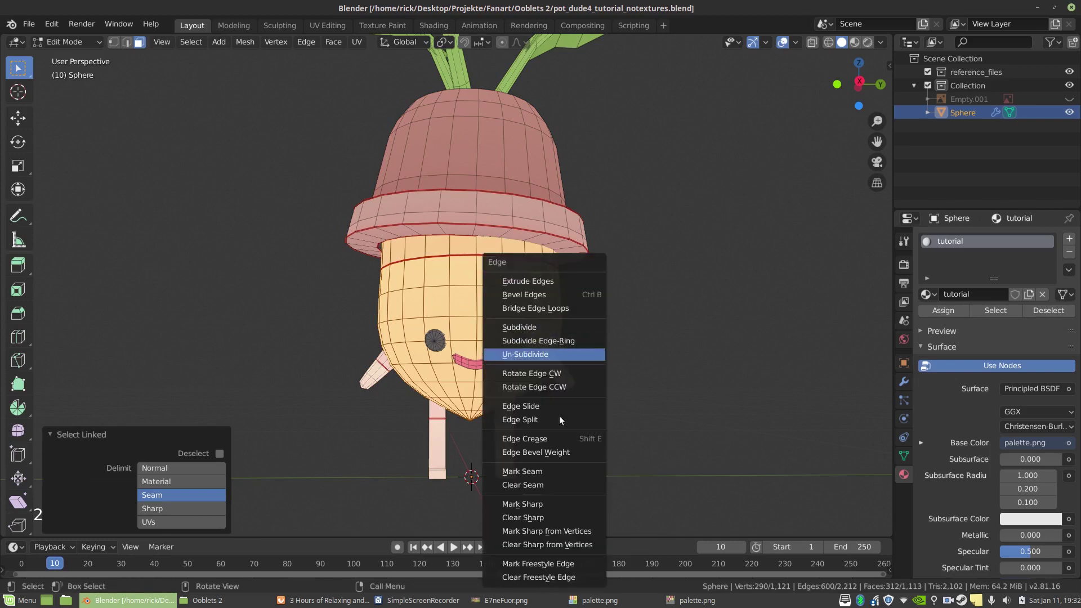
click(546, 485)
middle_drag(546, 485, 589, 274)
Step: Reselect the whole body island with Ctrl+L and Project From View from a level front angle
key(alt+a)
click(518, 293)
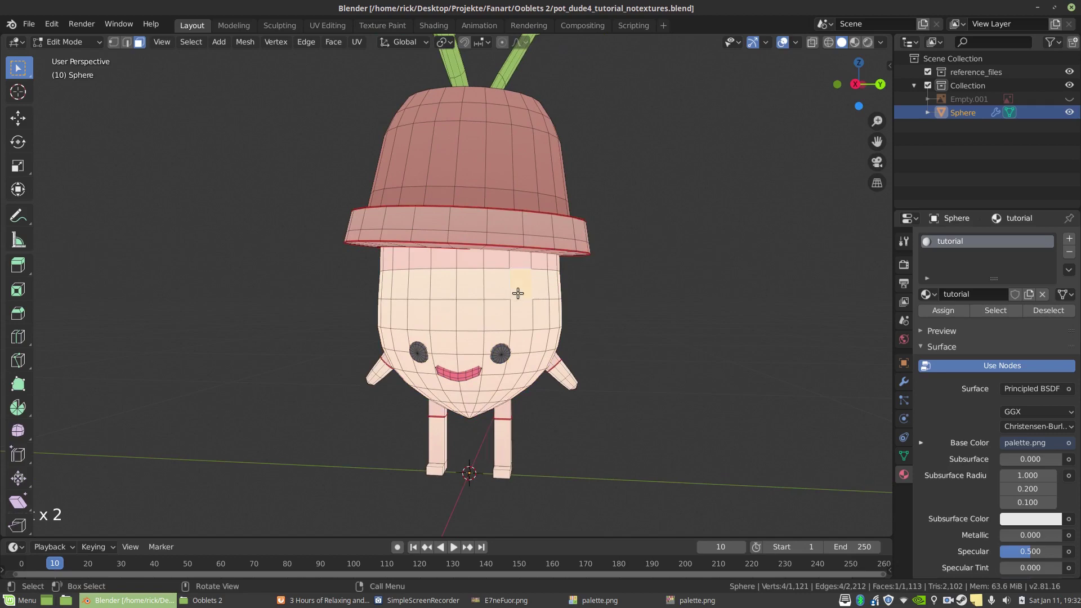
key(ctrl+l)
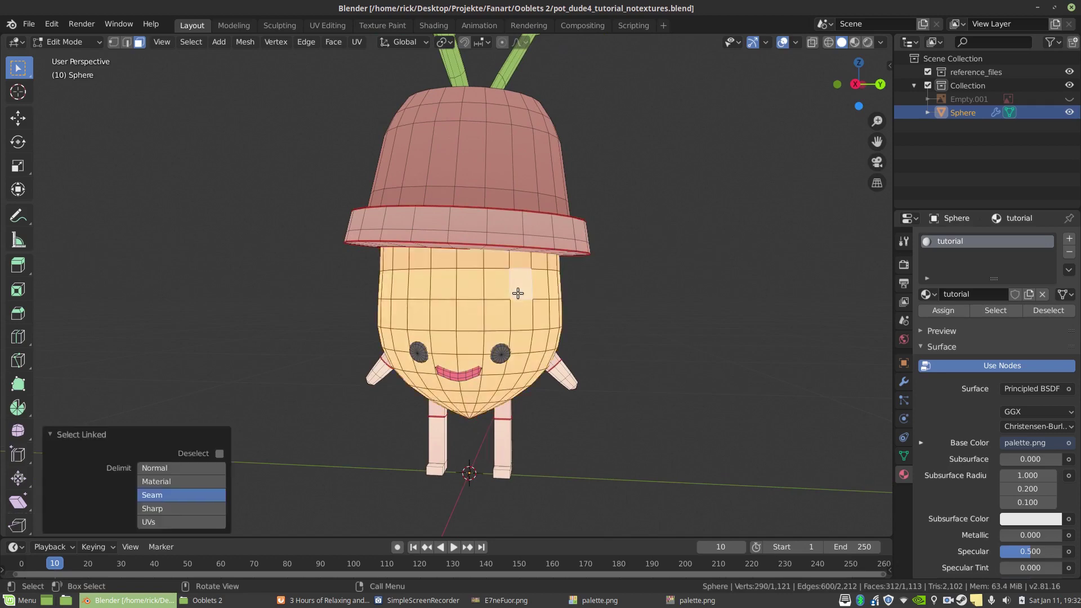
scroll(495, 343, down, 6)
middle_drag(495, 343, 457, 299)
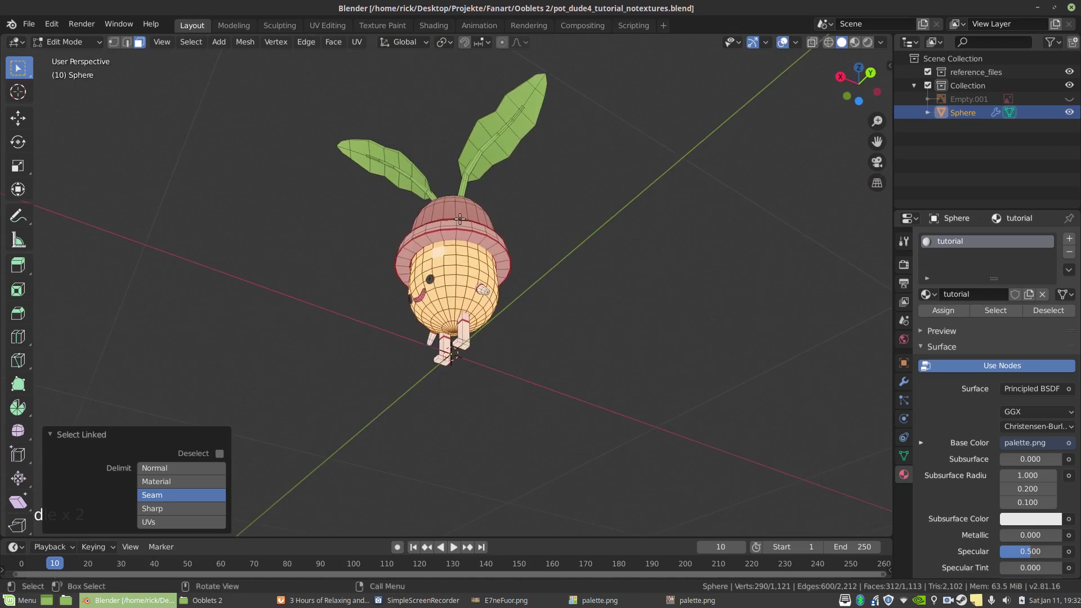
middle_drag(458, 218, 491, 333)
middle_drag(452, 241, 453, 286)
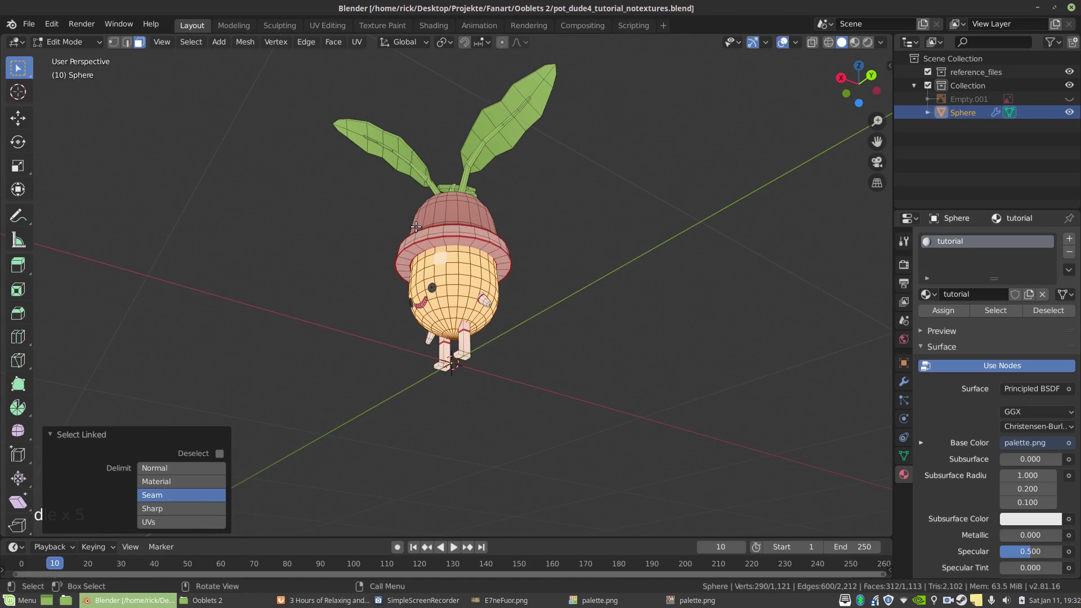
key(u)
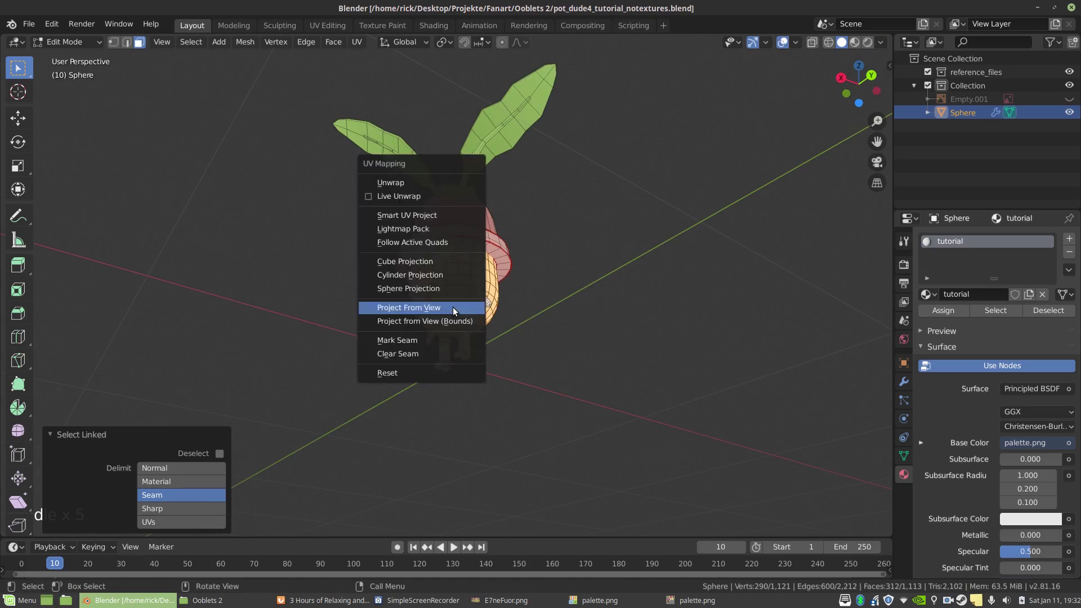
click(455, 310)
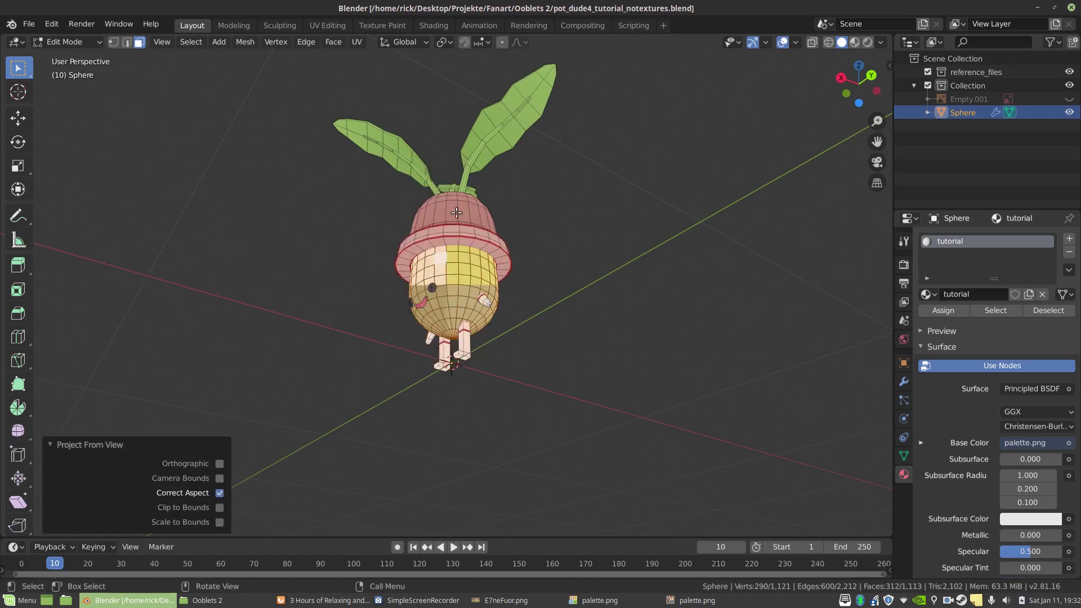
Step: In UV Editing, move the body's UV island over toward the palette's purple columns
click(327, 26)
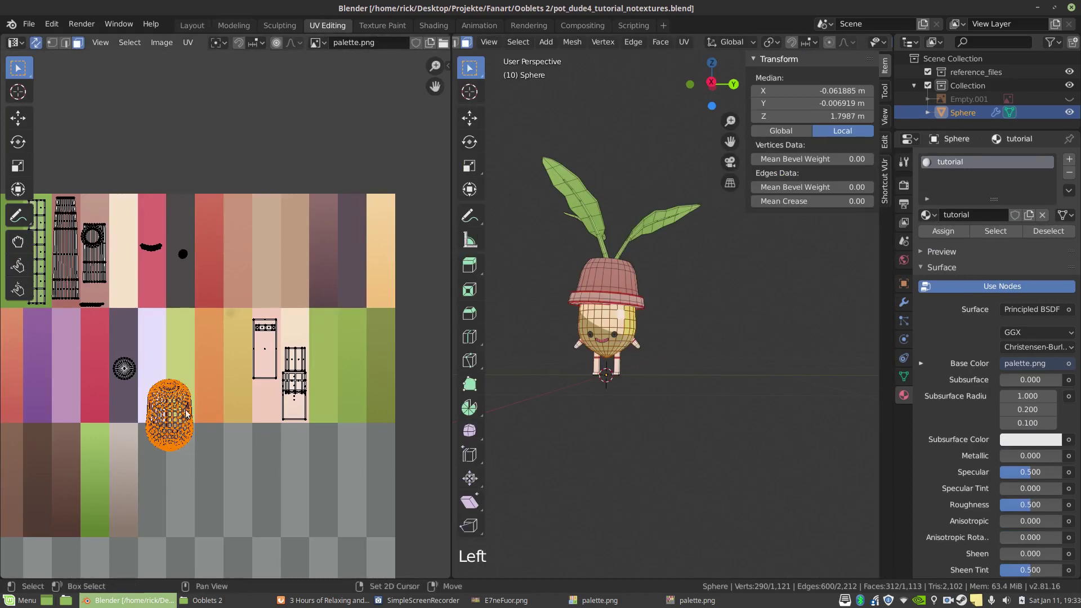
scroll(188, 410, up, 6)
middle_drag(540, 264, 621, 354)
middle_drag(283, 364, 335, 414)
key(g)
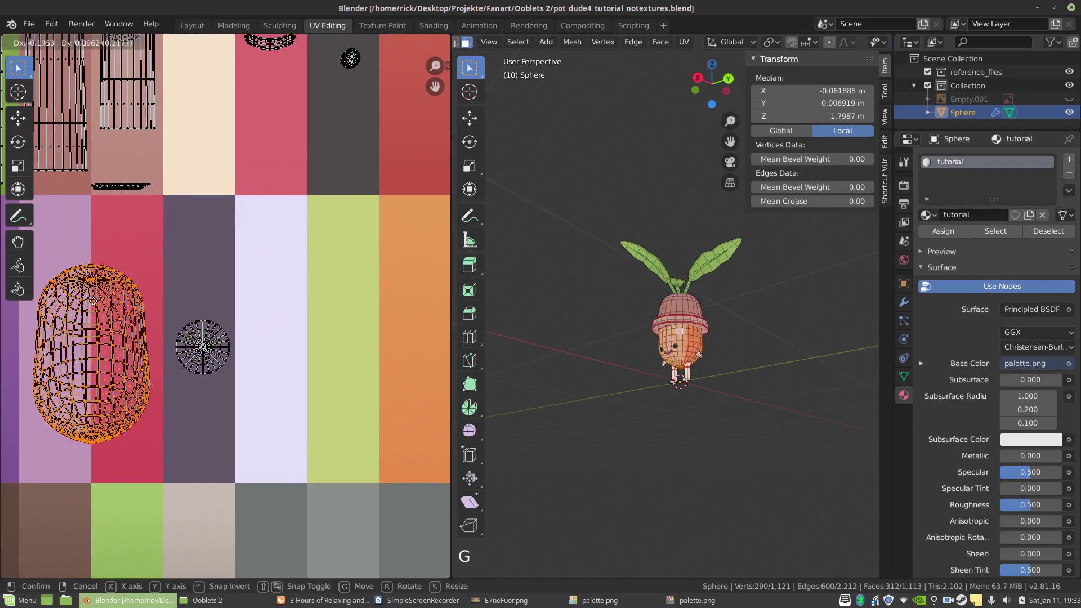
click(92, 302)
middle_drag(93, 302, 272, 370)
key(g)
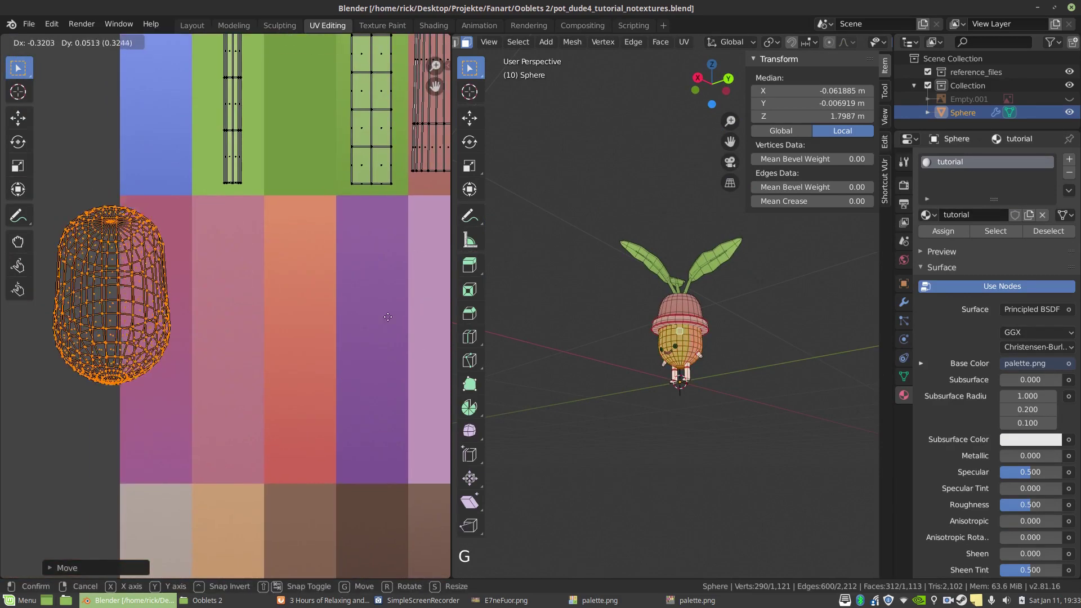
click(403, 331)
Step: Shrink the island, stretch it vertically along the purple column, and nudge it down
key(s)
click(280, 383)
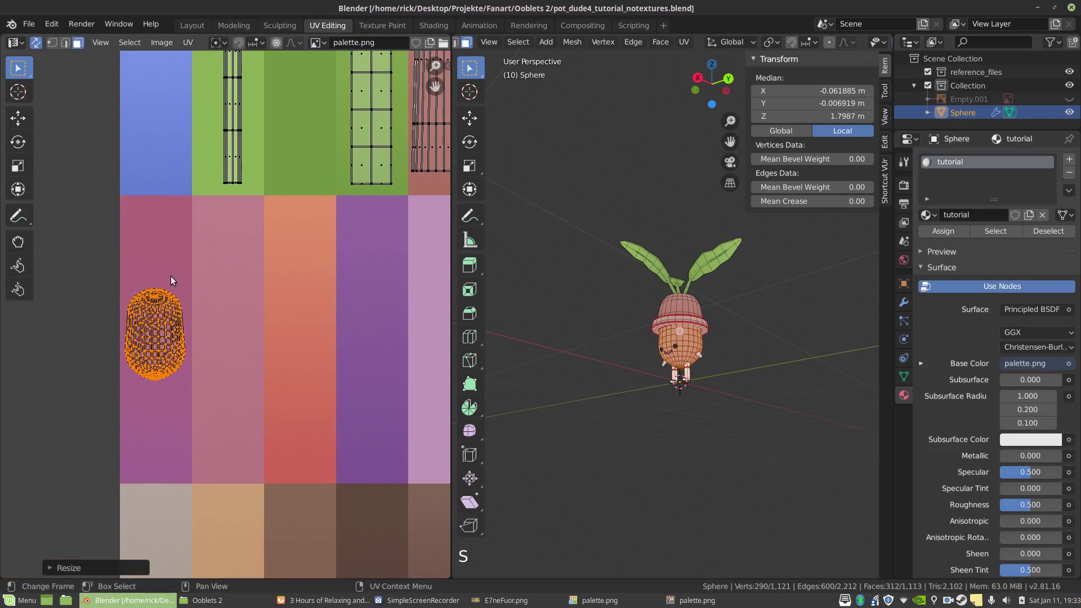
key(s)
key(y)
click(190, 166)
key(g)
click(190, 289)
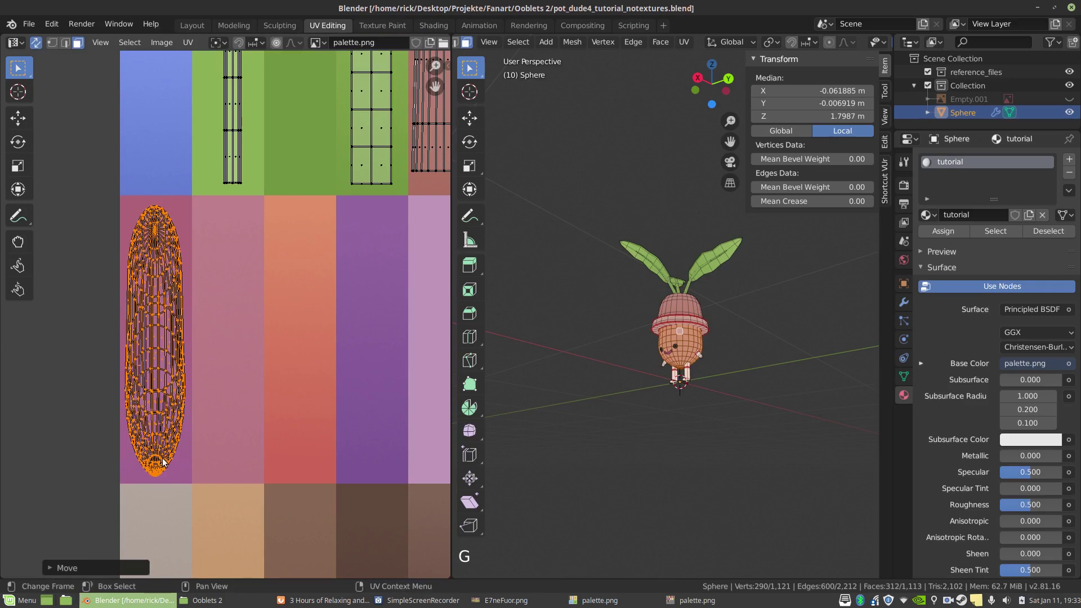
Step: Leave Edit Mode and orbit to view the purple-bodied character
key(Tab)
middle_drag(619, 338, 535, 316)
scroll(748, 321, up, 3)
middle_drag(748, 321, 602, 404)
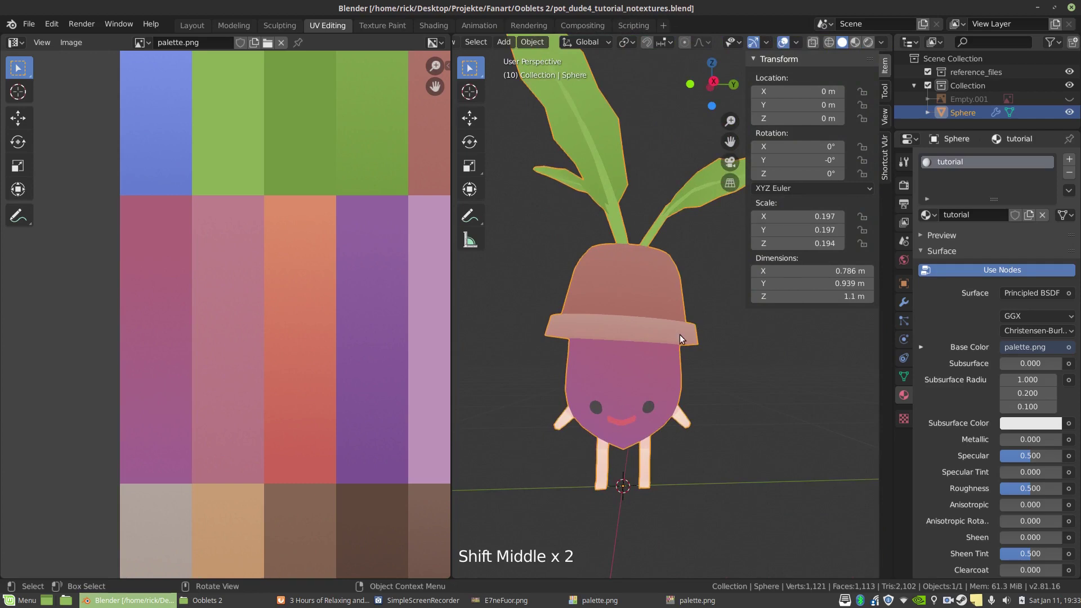
shift+middle_drag(664, 380, 661, 290)
Step: Return to the Layout workspace and orbit around the purple-bodied character
click(192, 25)
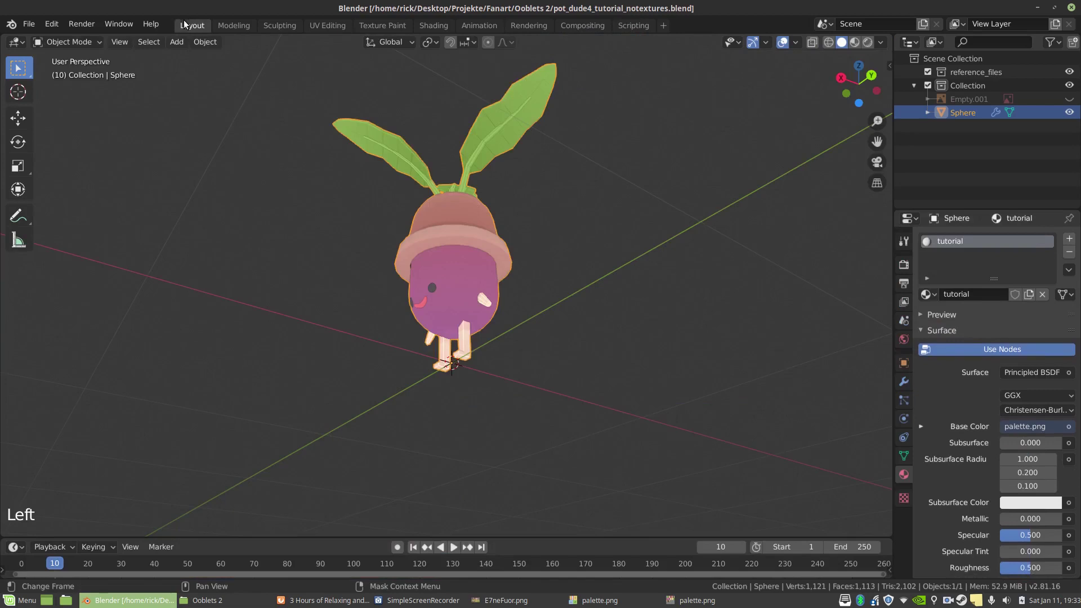
middle_drag(478, 292, 579, 285)
scroll(538, 313, up, 3)
middle_drag(538, 314, 533, 314)
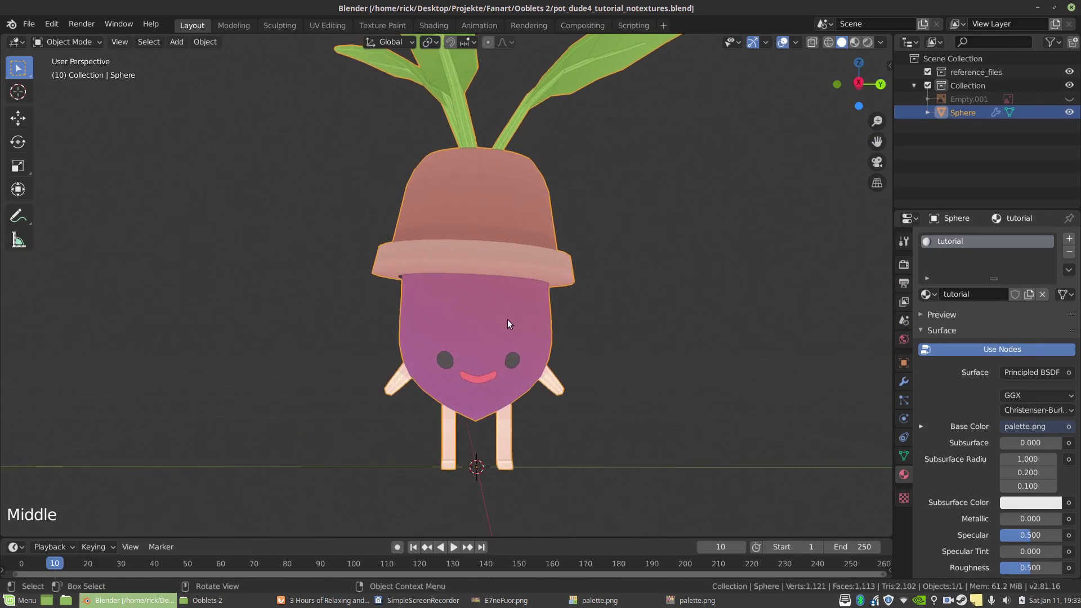
click(508, 320)
Step: Switch to orthographic and check the right, front, top and right-side views, then enter Edit Mode
key(KP_5)
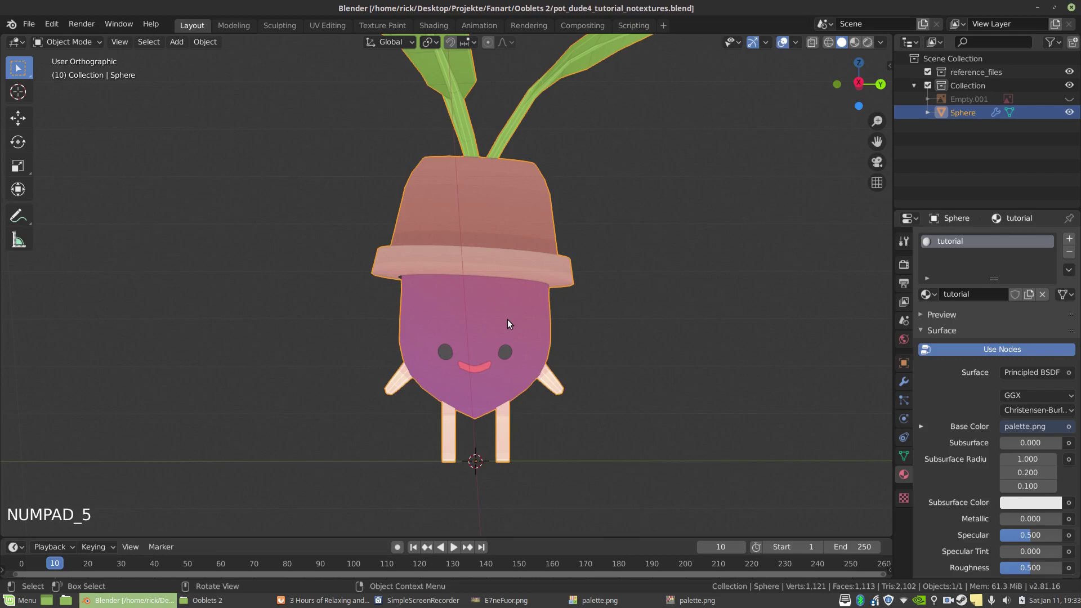
key(KP_3)
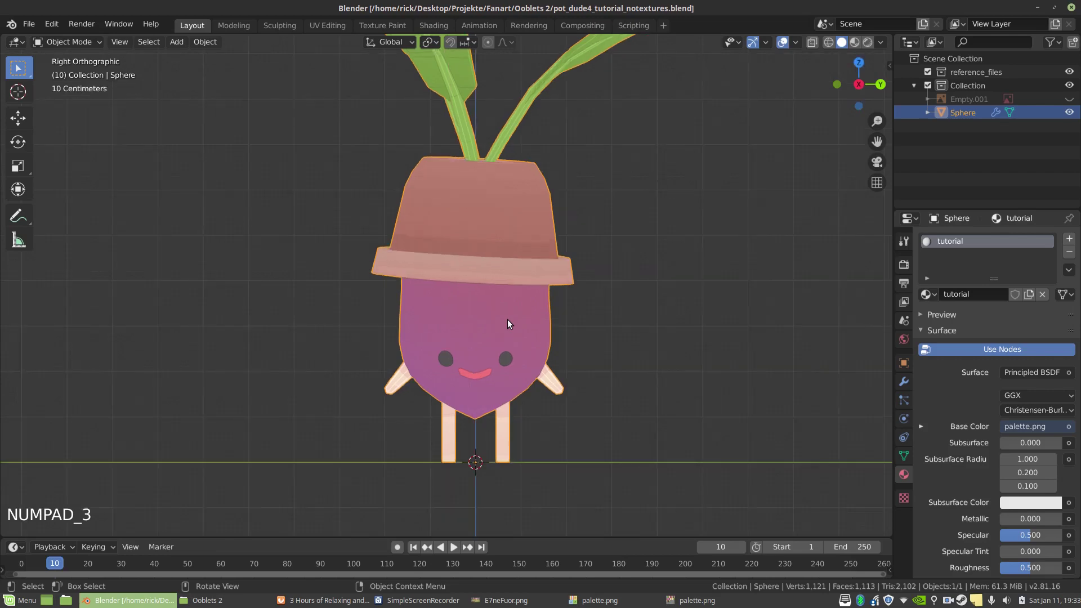
key(KP_1)
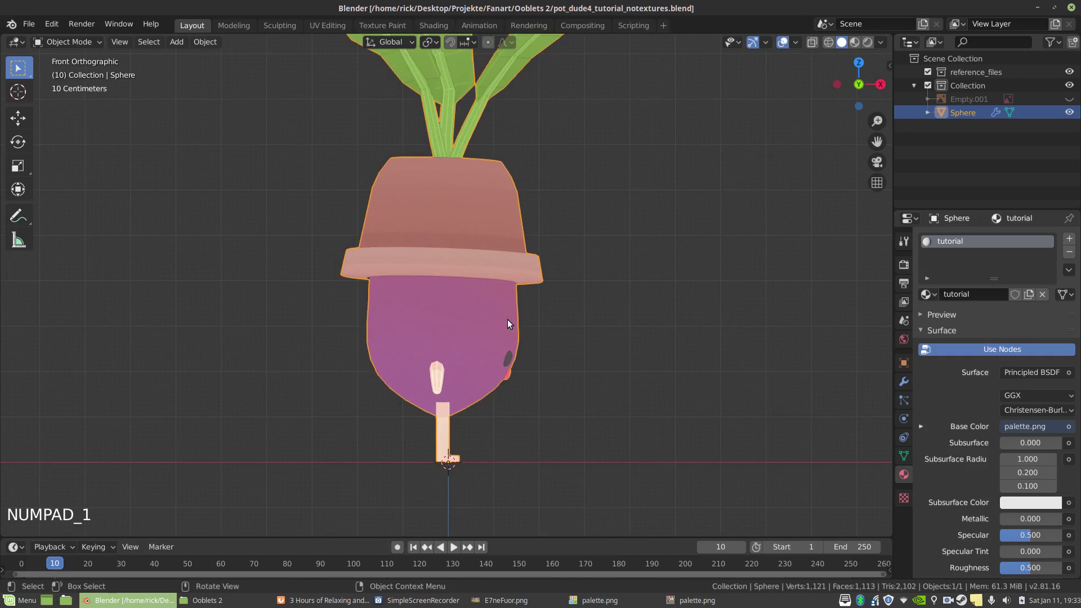
key(KP_7)
key(KP_3)
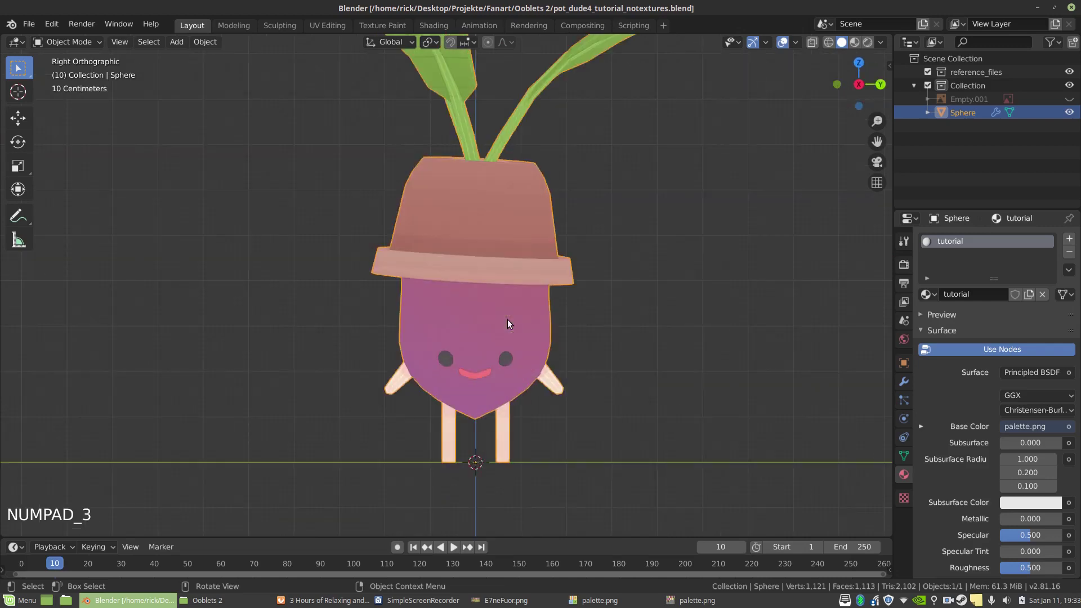
key(Tab)
Step: Select the body island from one face with Ctrl+L and project its UVs from the right-side view
click(508, 319)
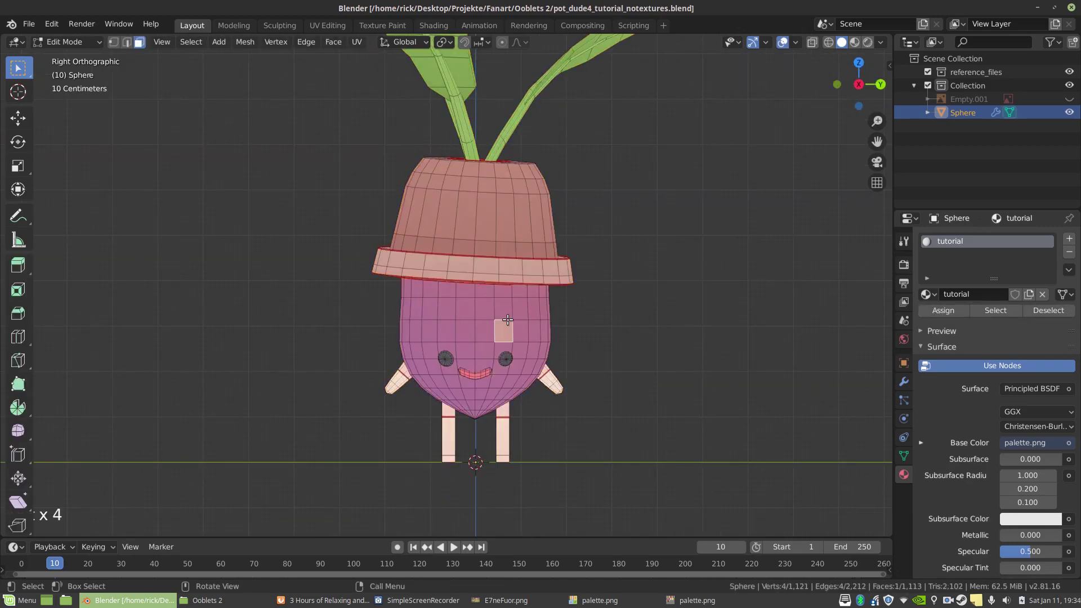
key(ctrl+l)
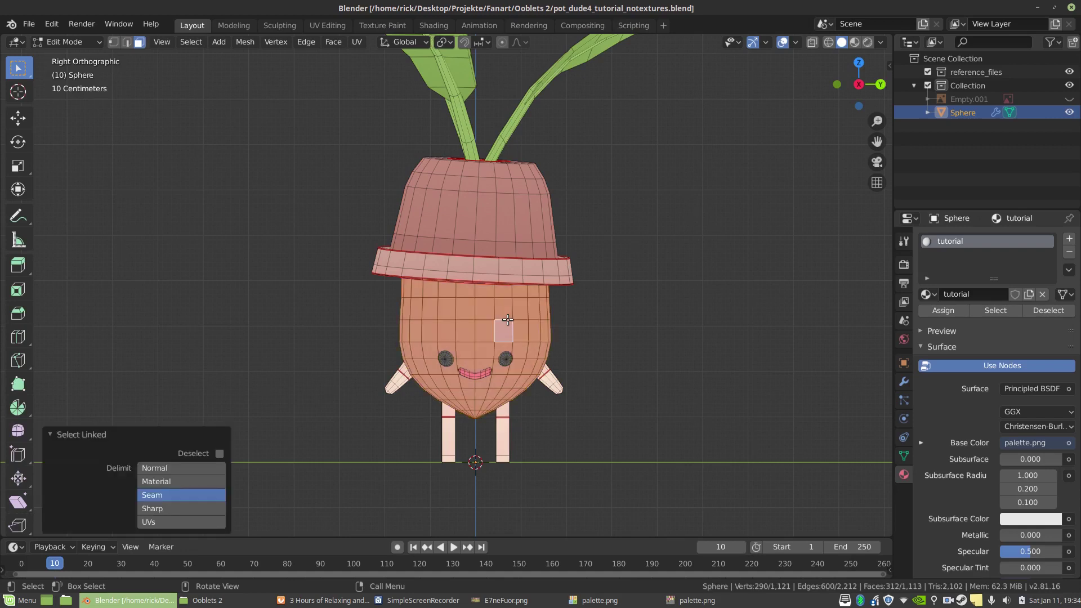
key(u)
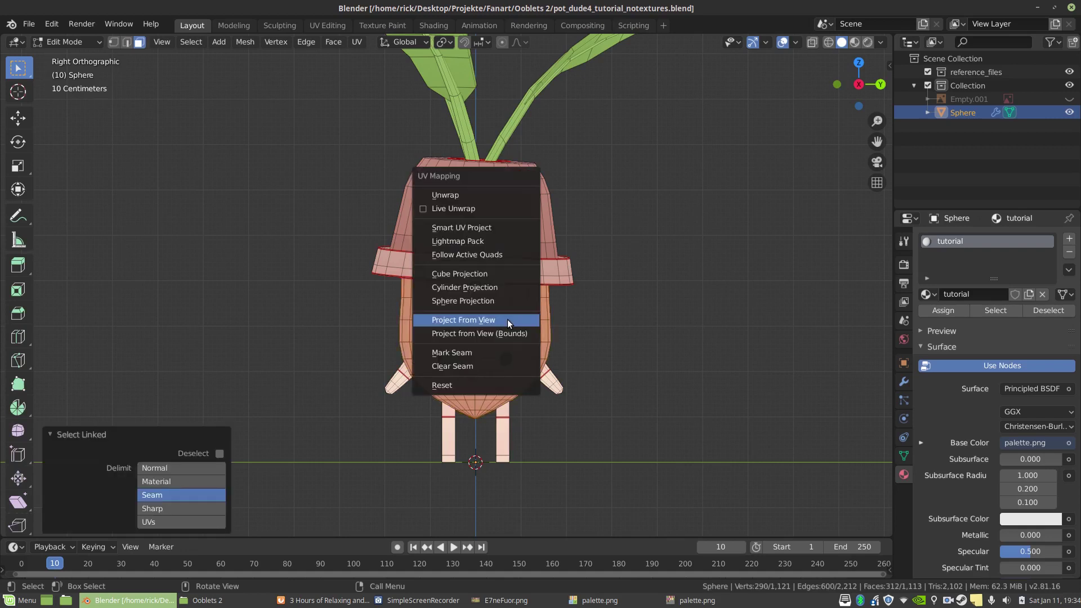
click(507, 320)
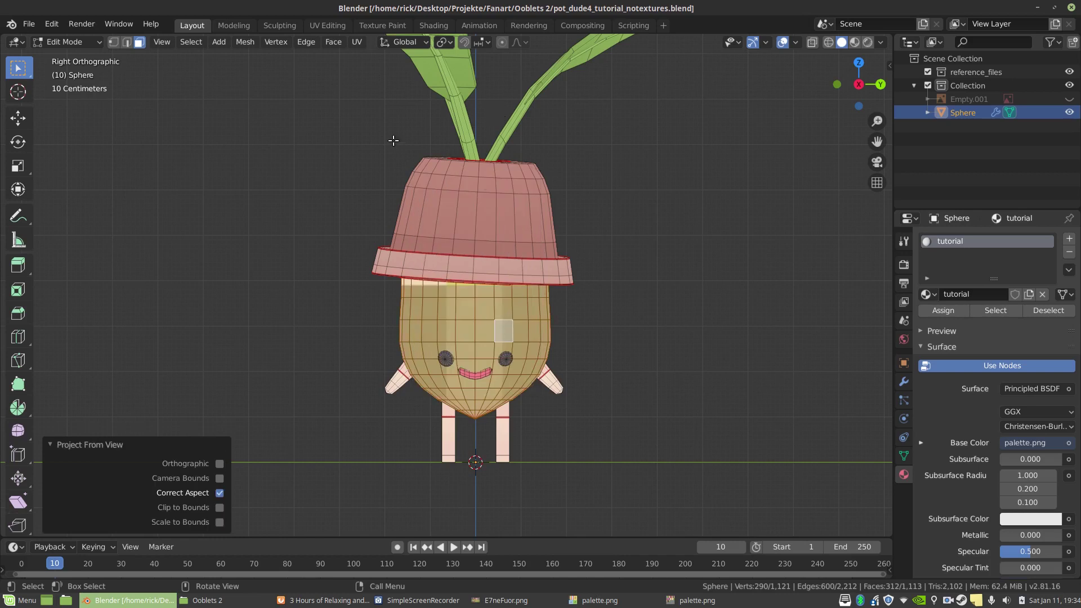
Step: Switch to the UV Editing workspace and zoom in on the body's UV island
click(327, 25)
scroll(304, 240, down, 6)
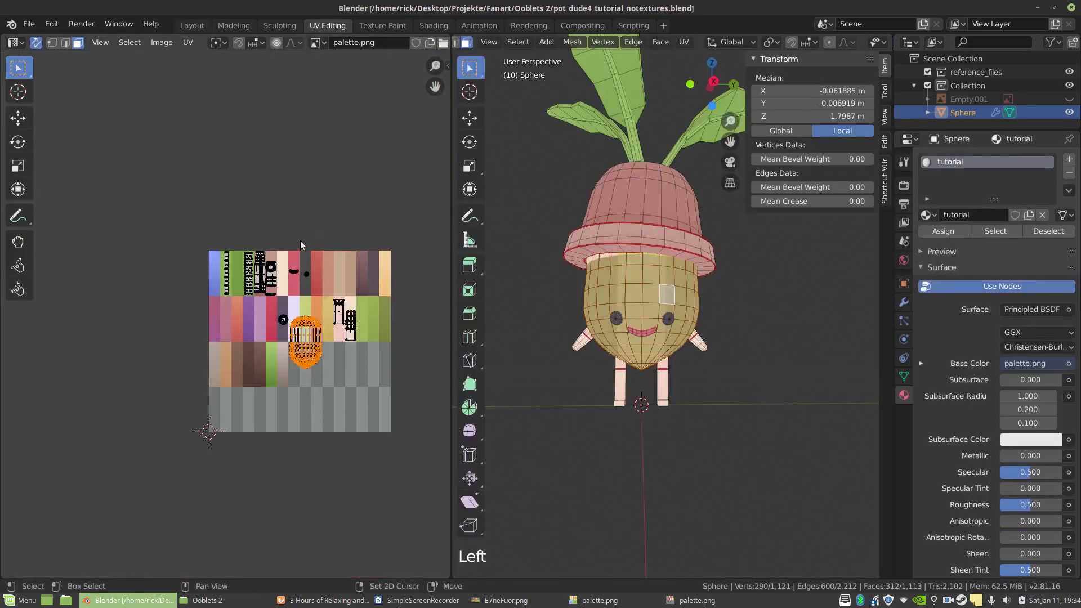
scroll(252, 336, up, 6)
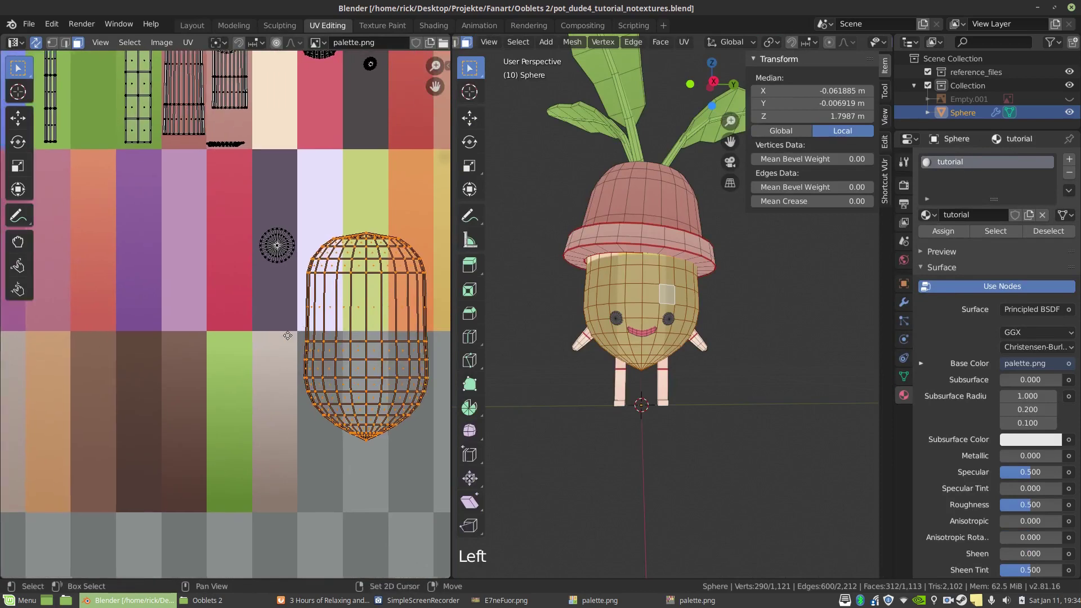
middle_drag(252, 336, 187, 343)
scroll(319, 331, up, 2)
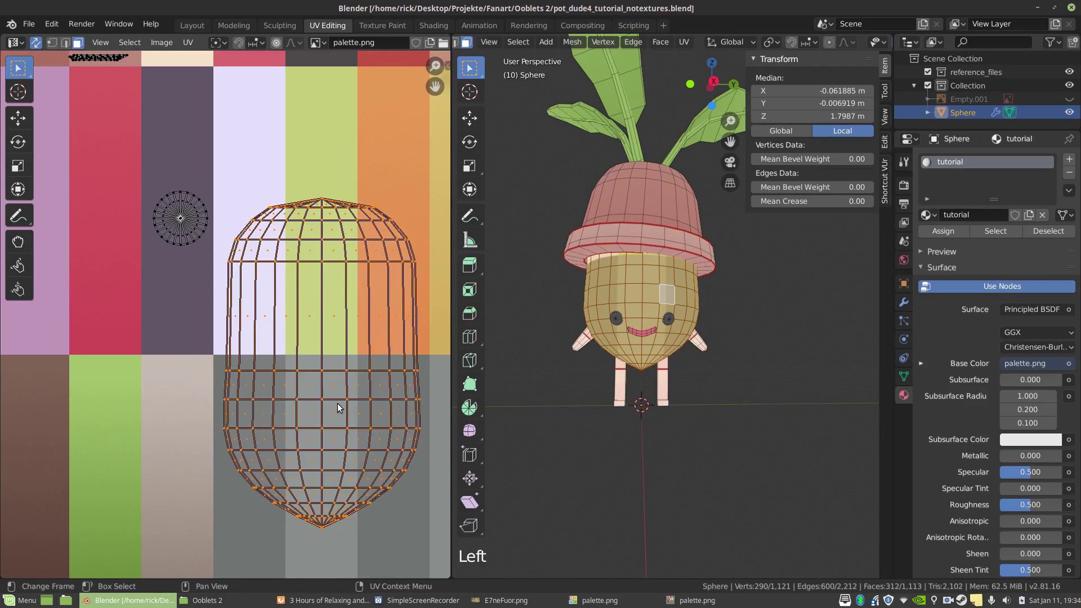
Step: Try selecting edge loops and rings on the island in edge mode, then undo a test move
alt+click(335, 374)
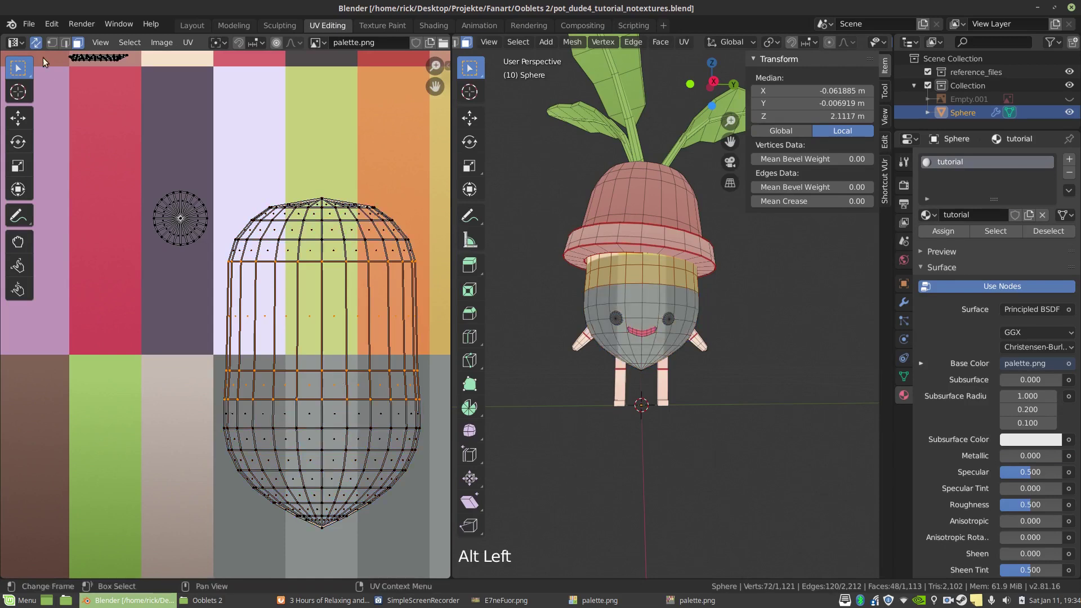
click(65, 43)
alt+click(348, 375)
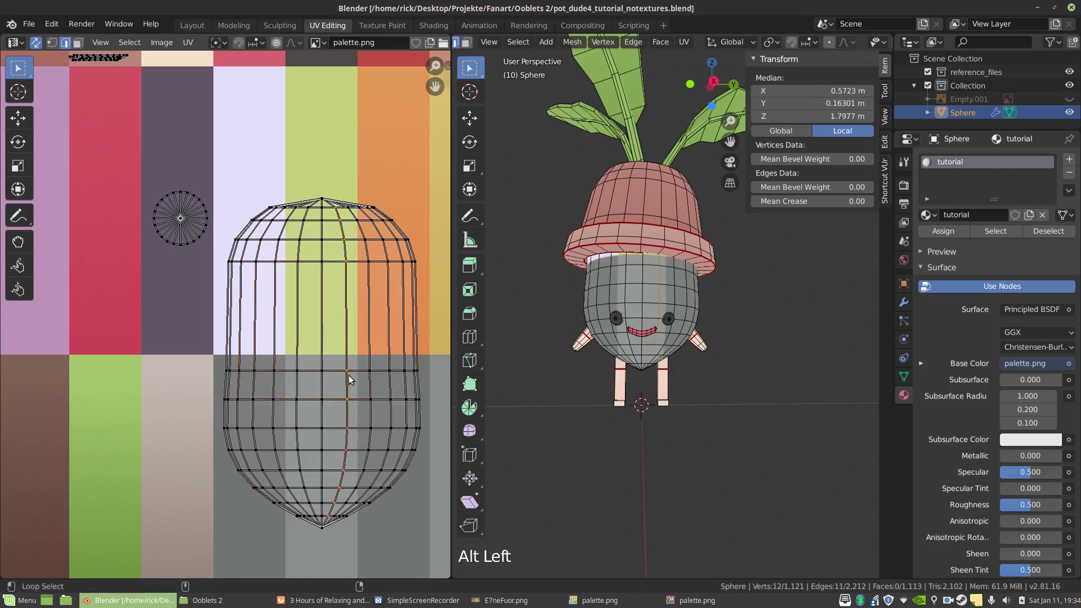
alt+click(359, 367)
key(g)
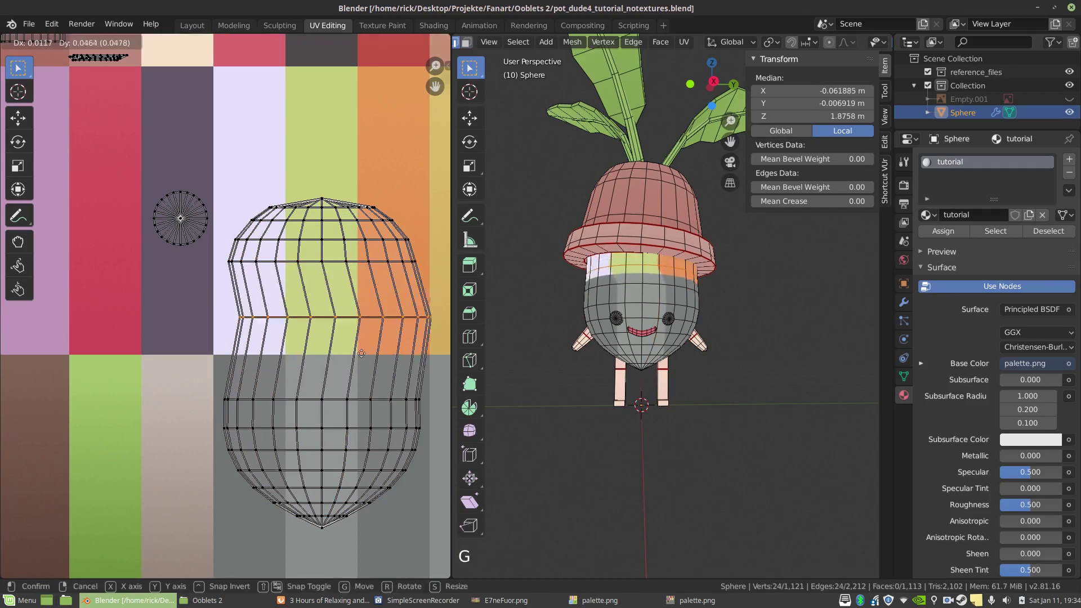
click(313, 340)
key(ctrl+z)
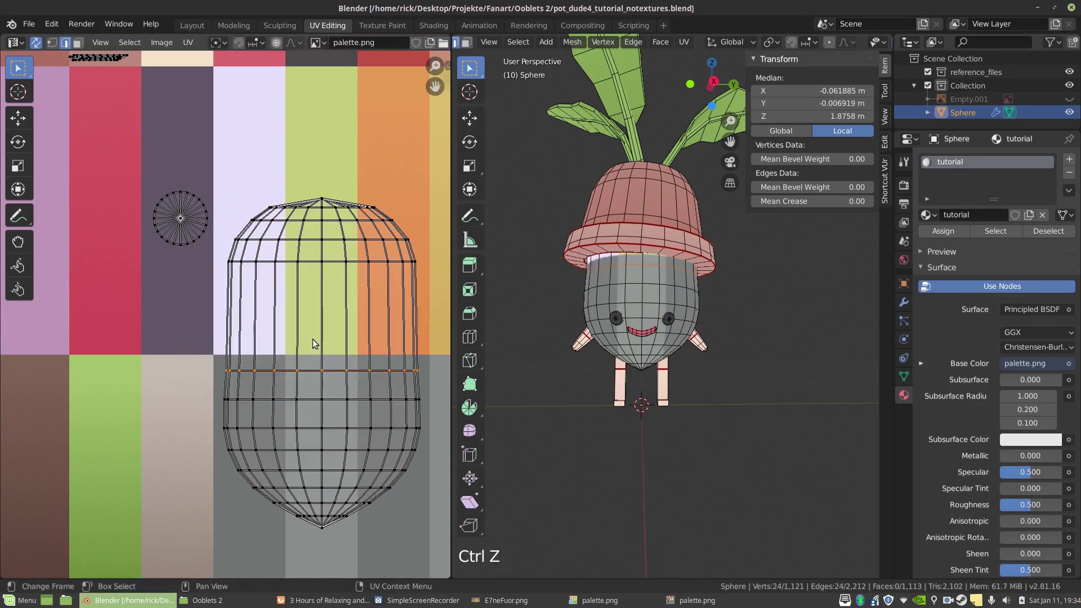
scroll(316, 367, down, 4)
scroll(317, 367, up, 4)
Step: Try selecting the linked UV island, then turn off UV Sync Selection
key(a)
click(329, 402)
key(l)
click(313, 299)
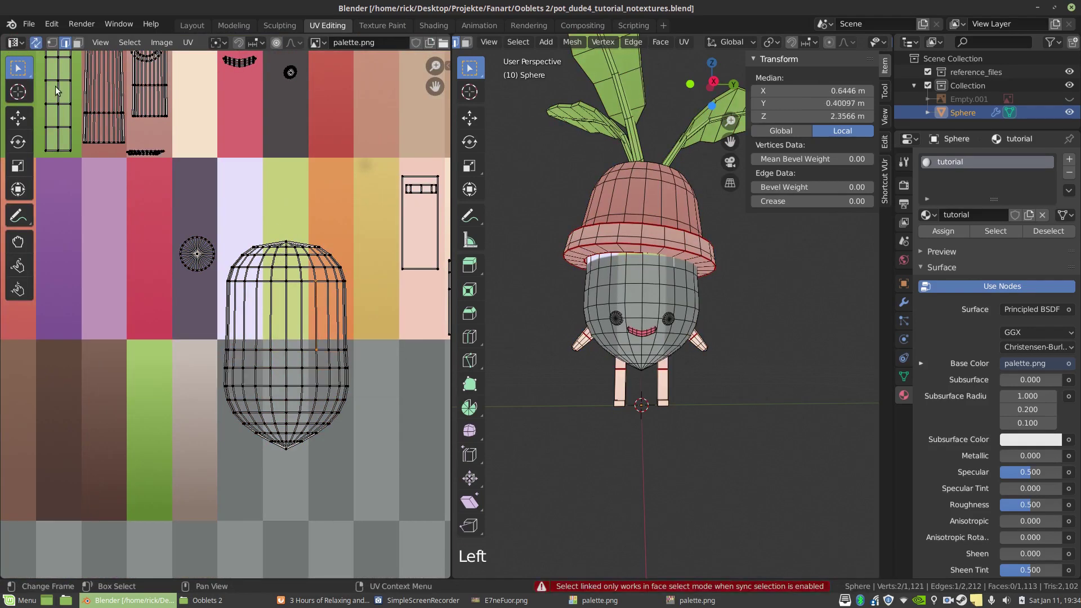
click(35, 42)
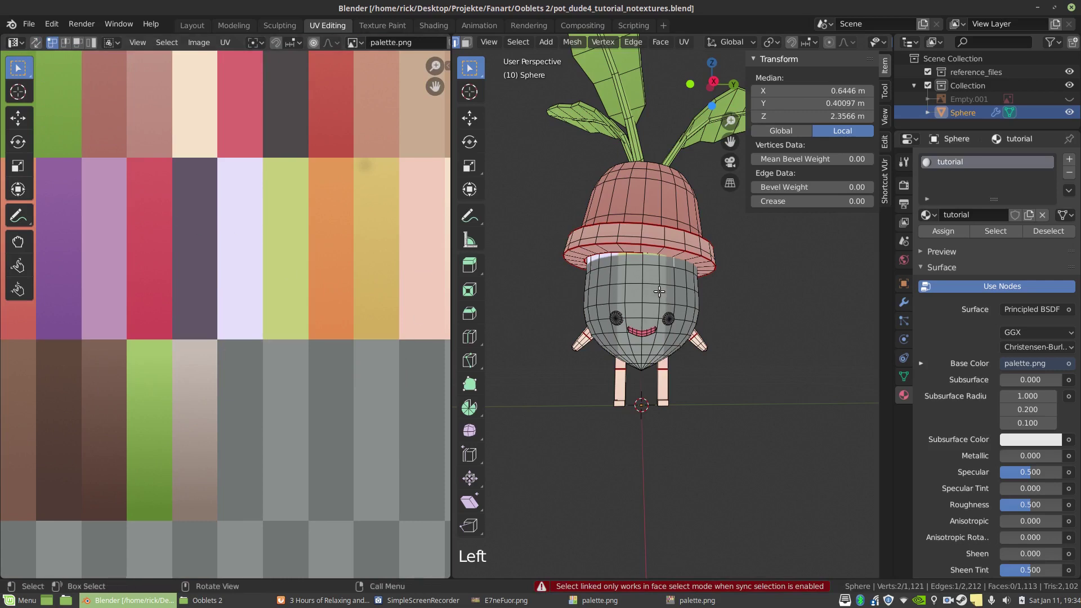
Step: Select the body's UV island with L and move it over the cream palette columns
key(a)
key(l)
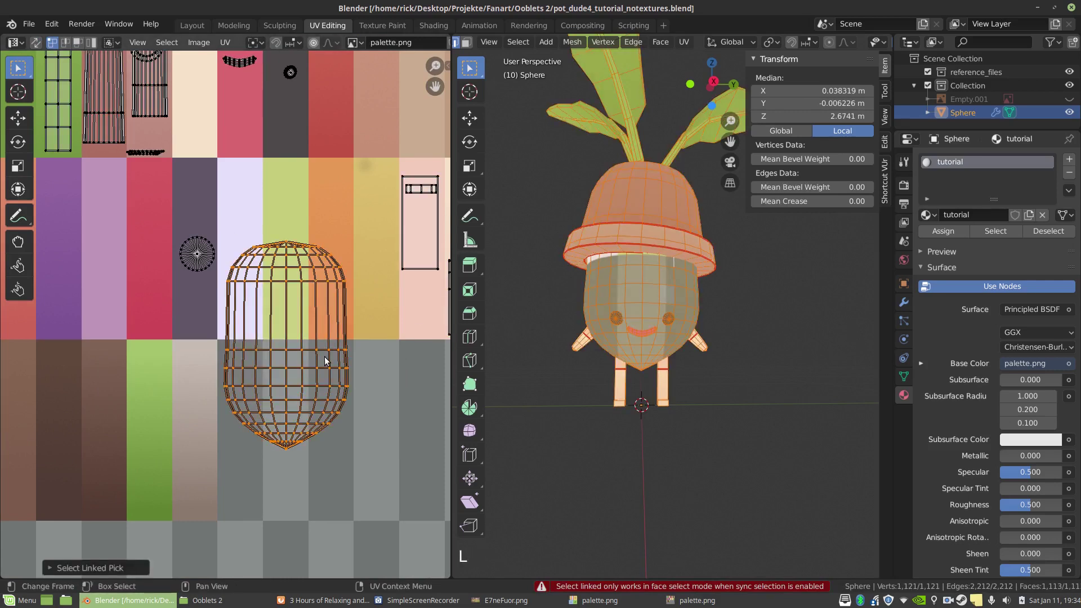
scroll(325, 363, down, 2)
key(g)
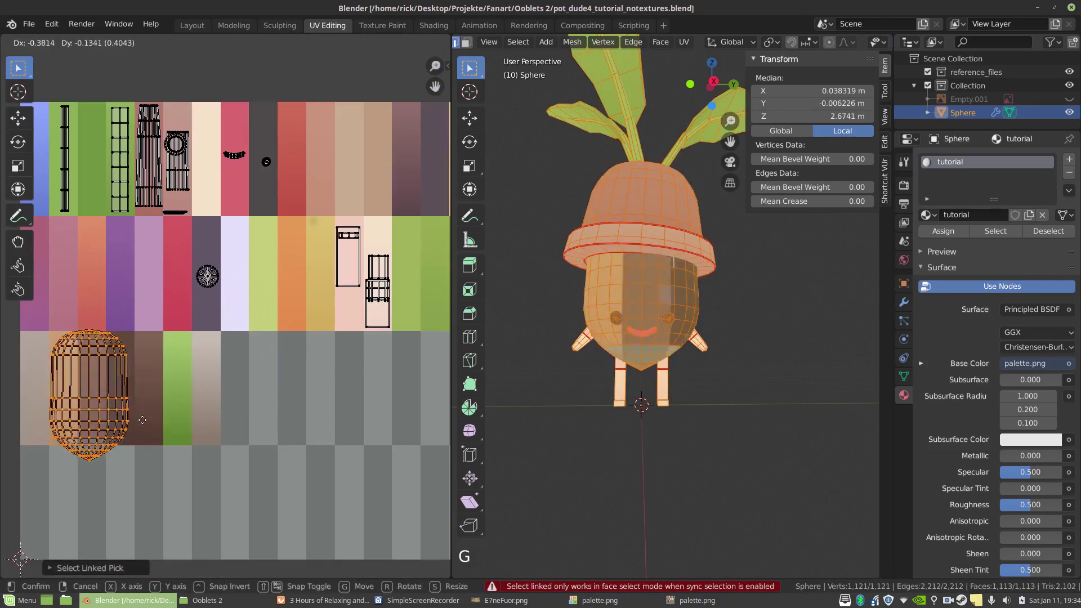
click(434, 303)
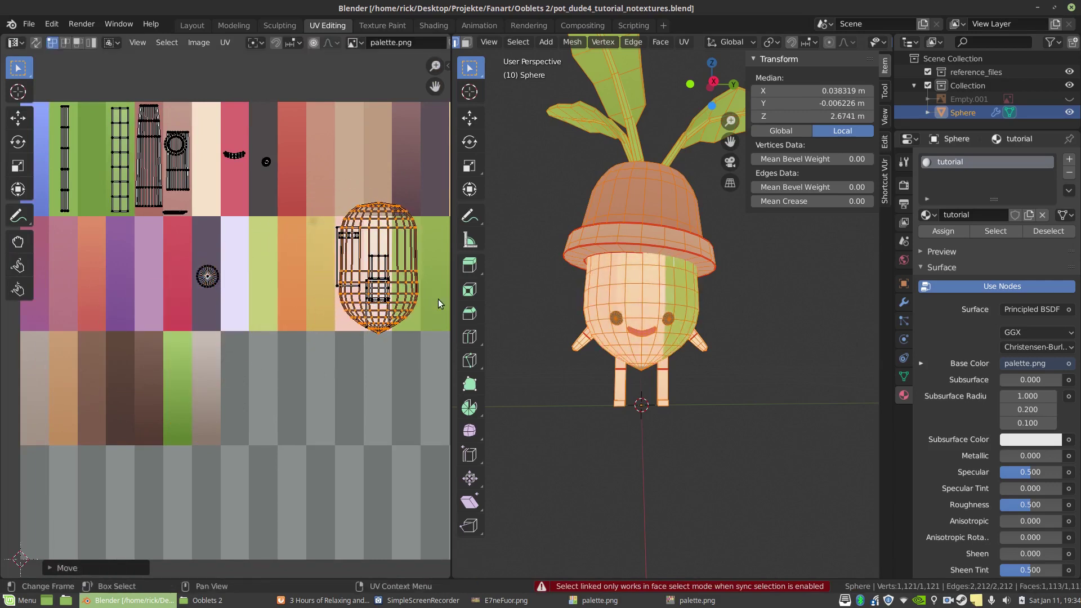
scroll(226, 308, up, 3)
middle_drag(428, 360, 154, 404)
scroll(221, 403, up, 2)
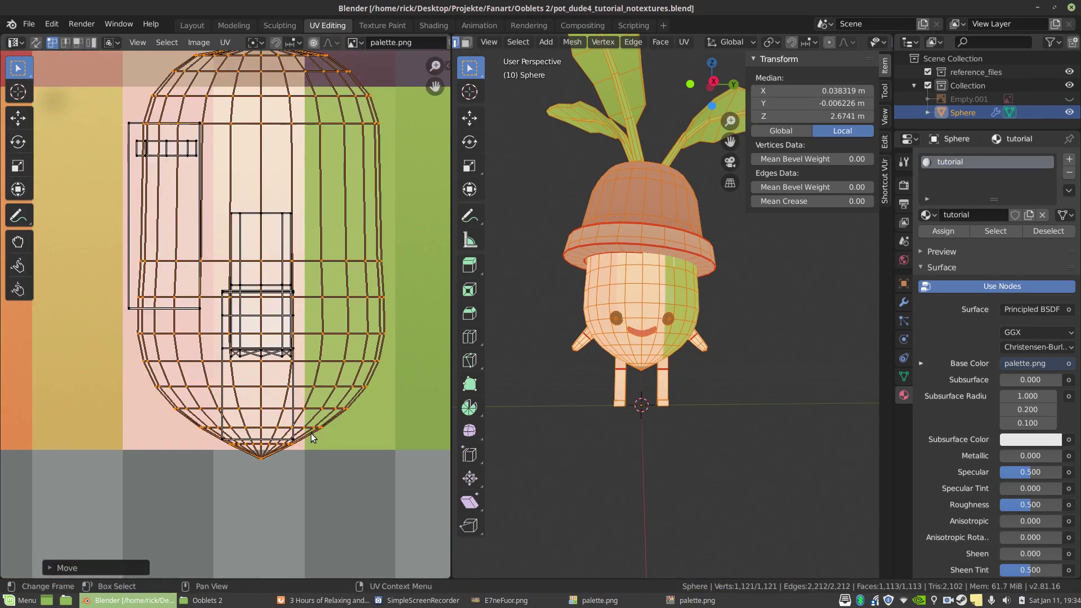
Step: Shrink the island, stretch it vertically with S Y, and move it down
key(s)
click(290, 316)
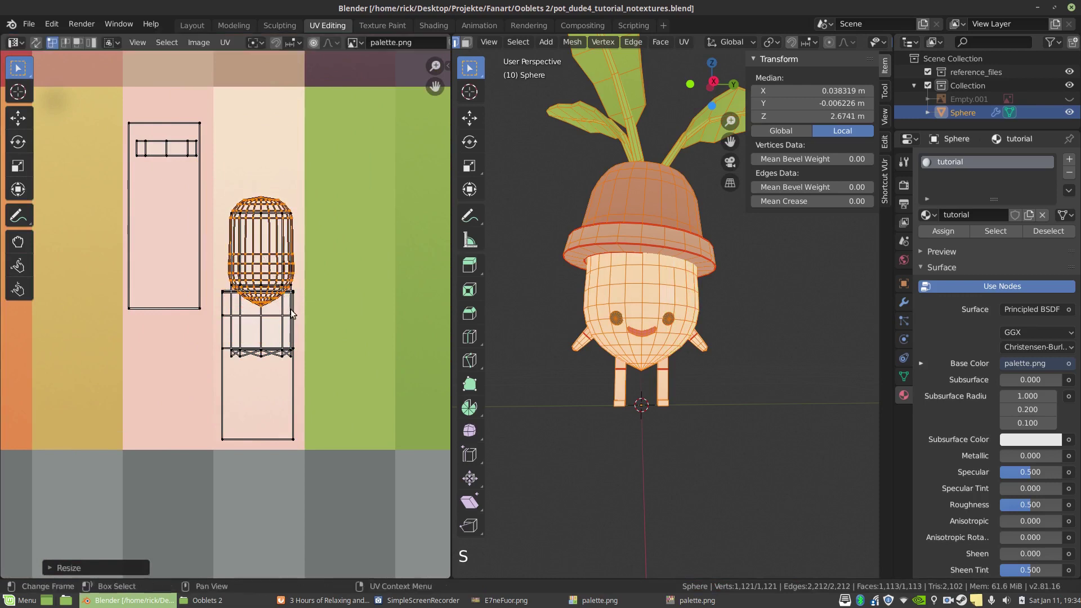
middle_drag(279, 197, 283, 230)
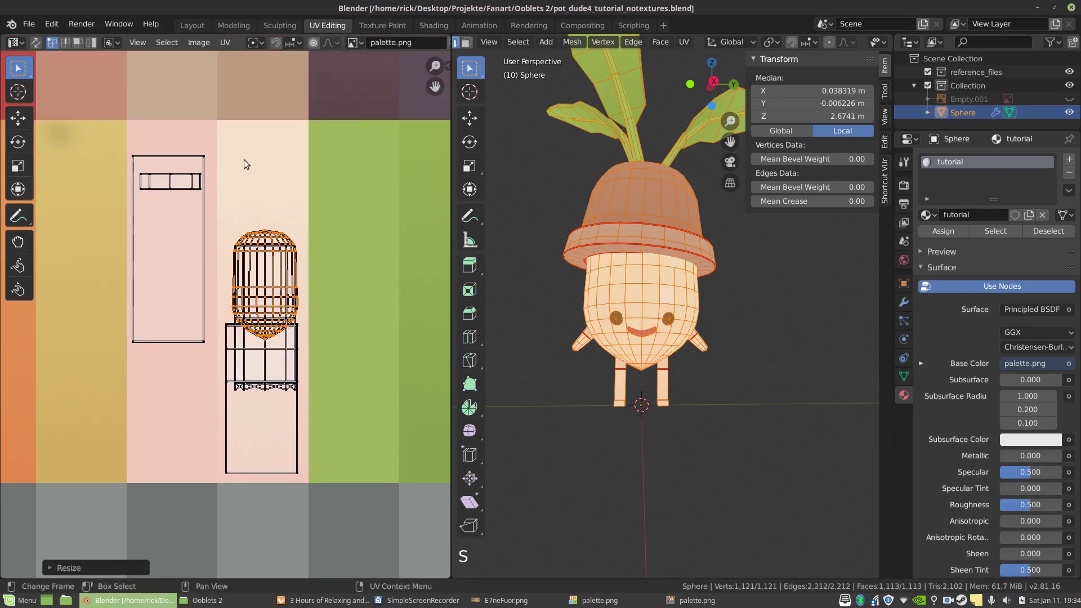
key(s)
key(y)
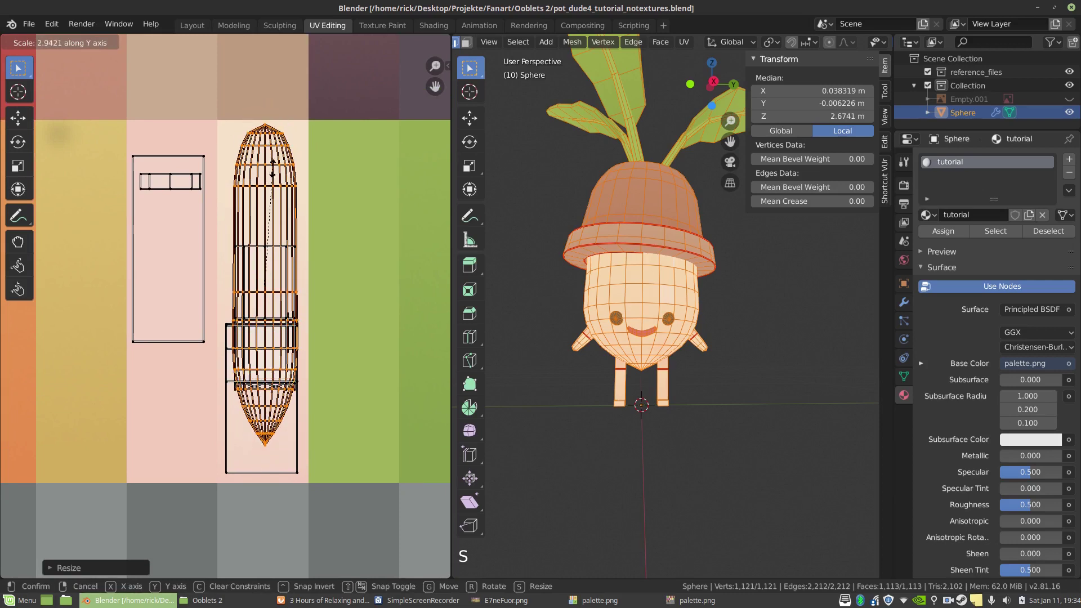
click(275, 179)
key(g)
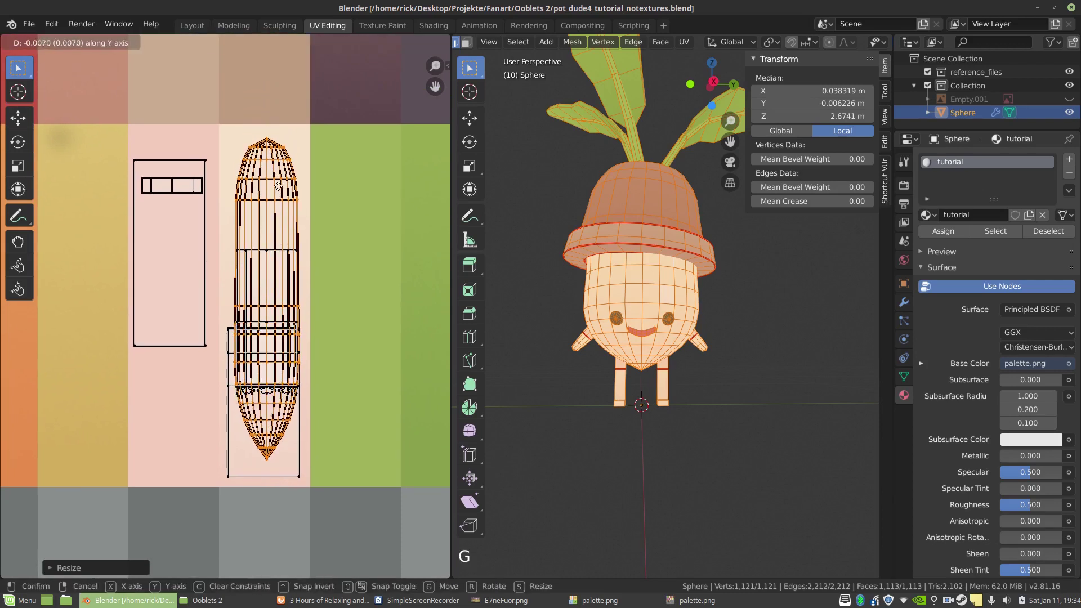
click(289, 187)
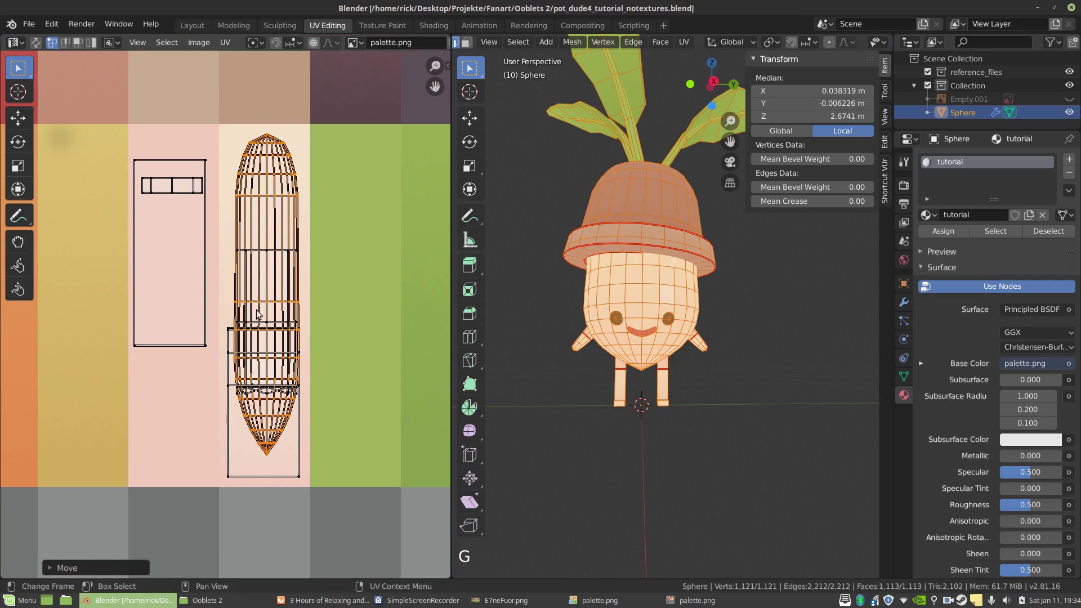
Step: Shift the island sideways, then along X, to settle it on the light peach column
scroll(297, 304, down, 7)
scroll(298, 303, up, 7)
scroll(299, 303, up, 1)
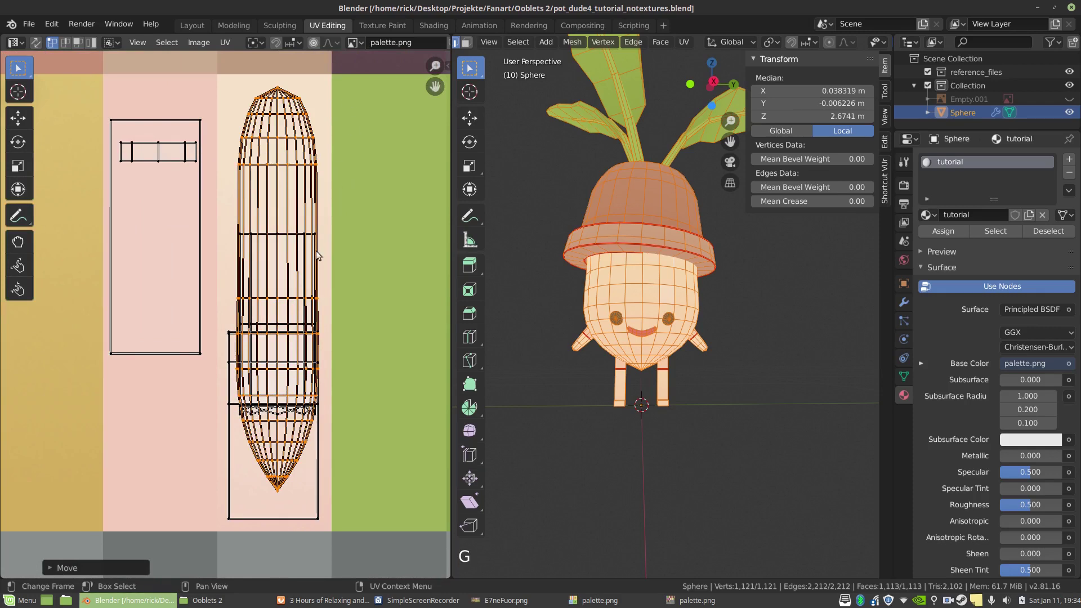
key(g)
click(352, 251)
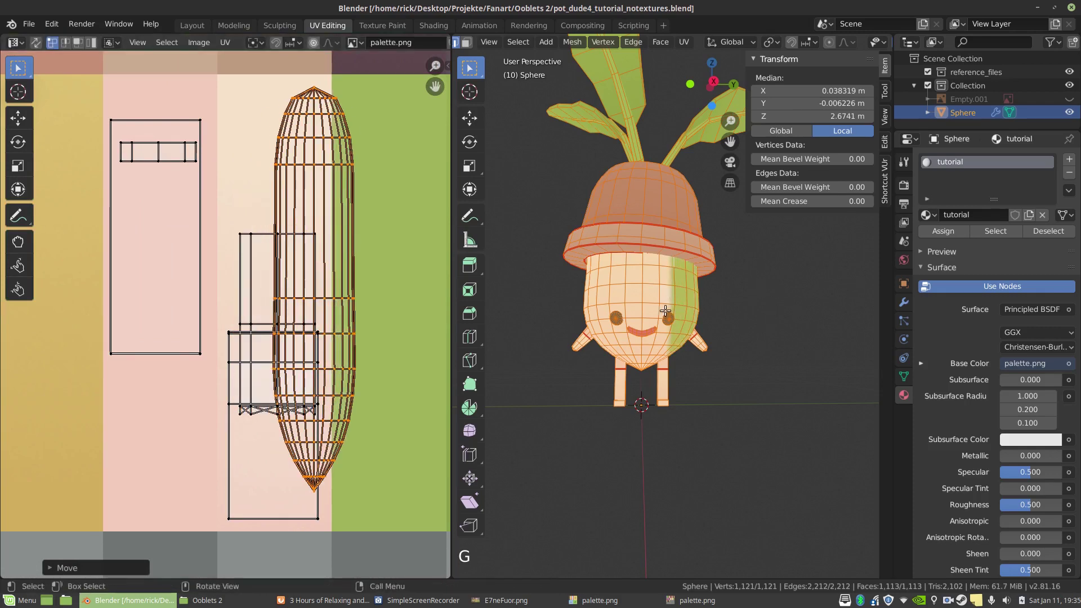
key(g)
key(x)
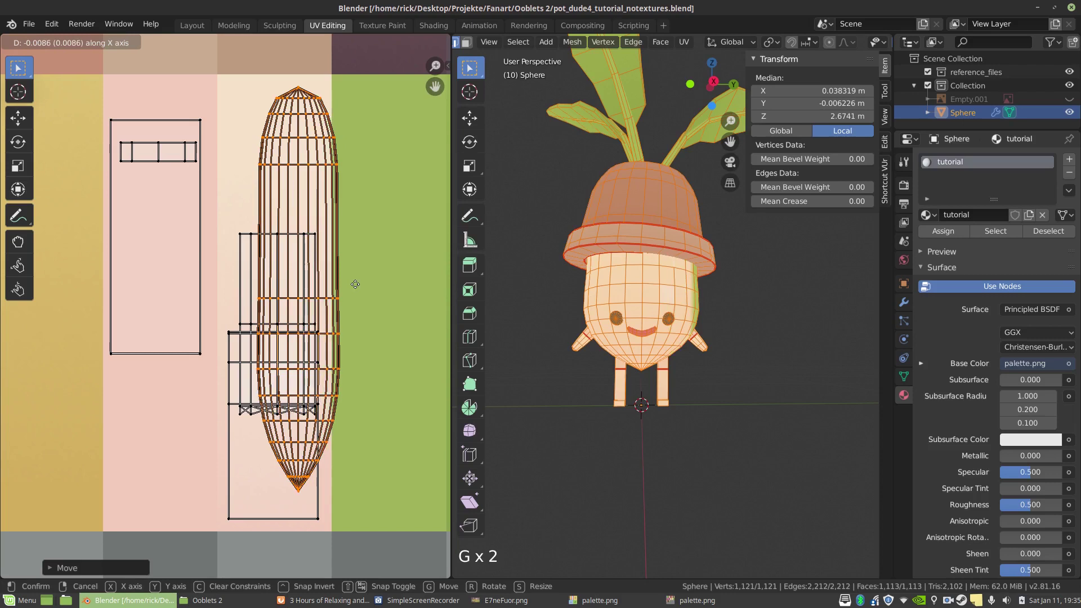
click(334, 269)
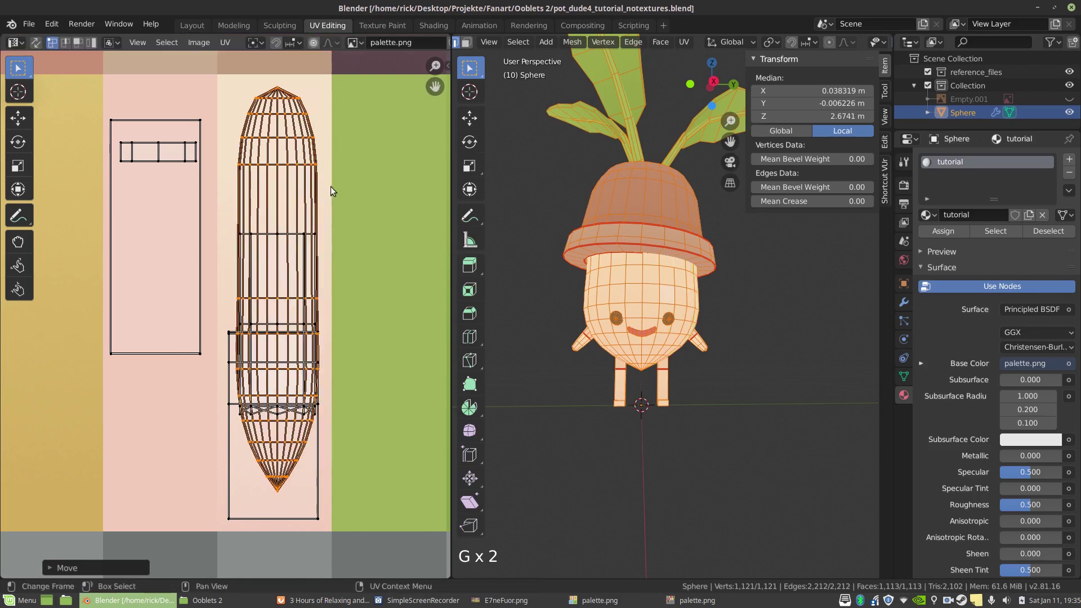
Step: Collapse the transform panel, reframe the character and go back into Edit Mode
key(Tab)
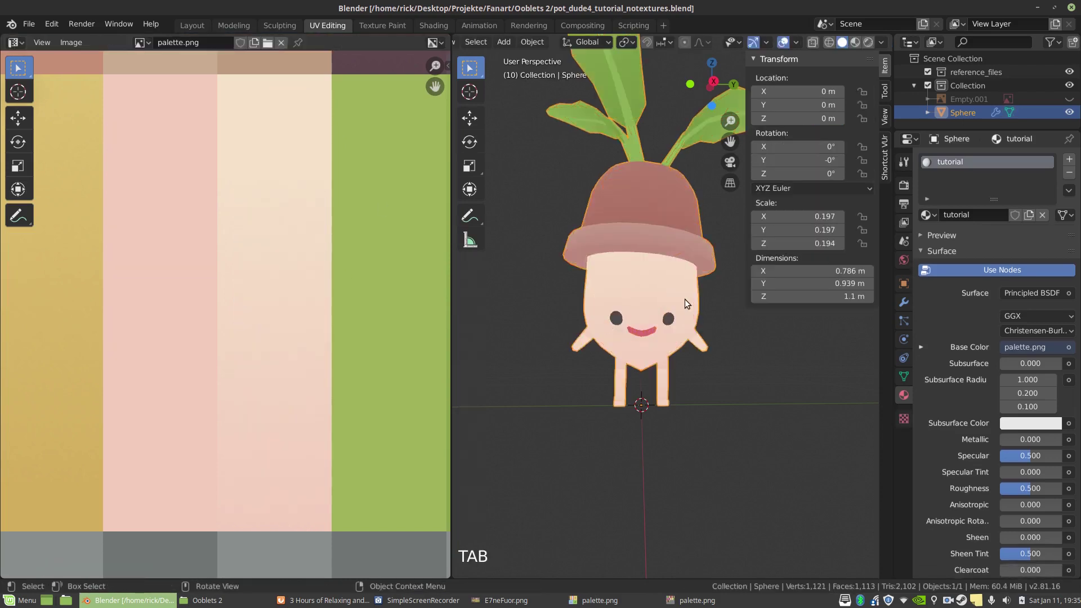
mouse_move(681, 298)
middle_down()
mouse_move(685, 314)
mouse_move(676, 300)
middle_up()
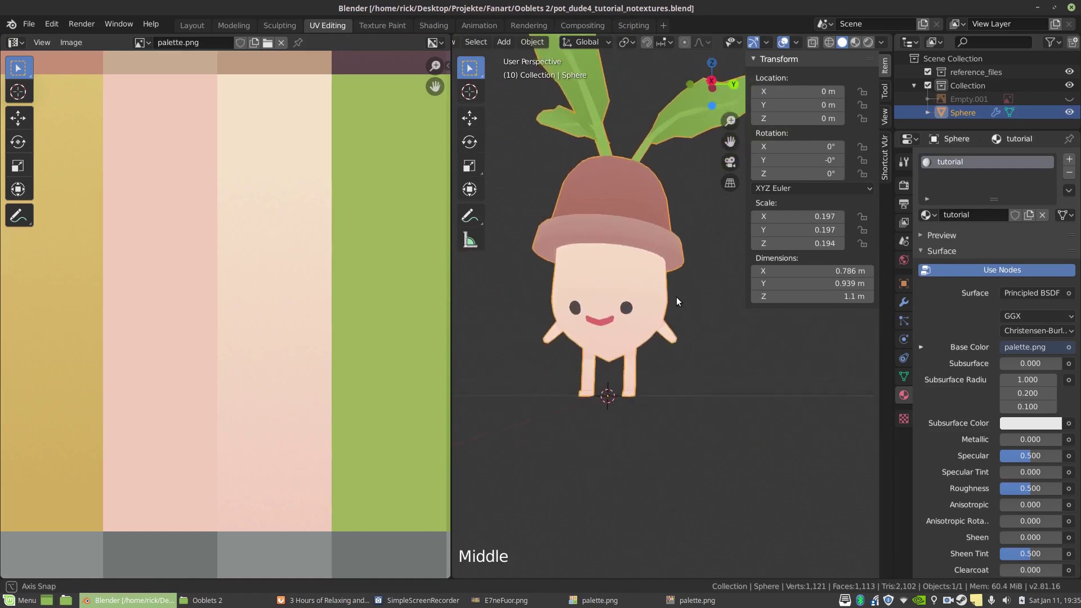
middle_drag(677, 296, 650, 262)
scroll(653, 263, up, 2)
scroll(650, 263, down, 3)
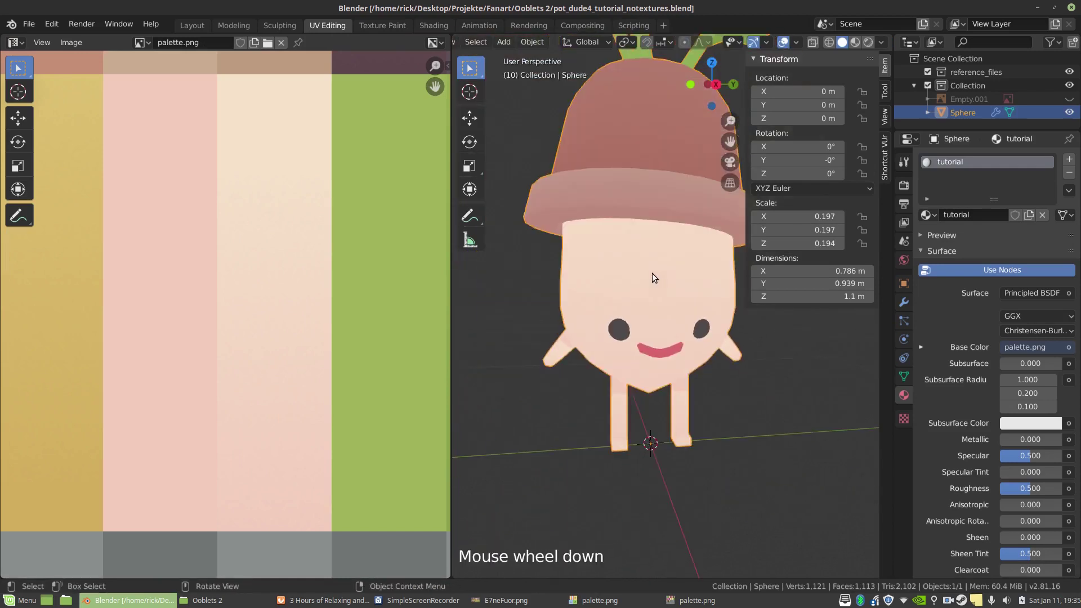
click(770, 61)
middle_drag(751, 211, 723, 244)
key(Tab)
middle_drag(666, 289, 678, 277)
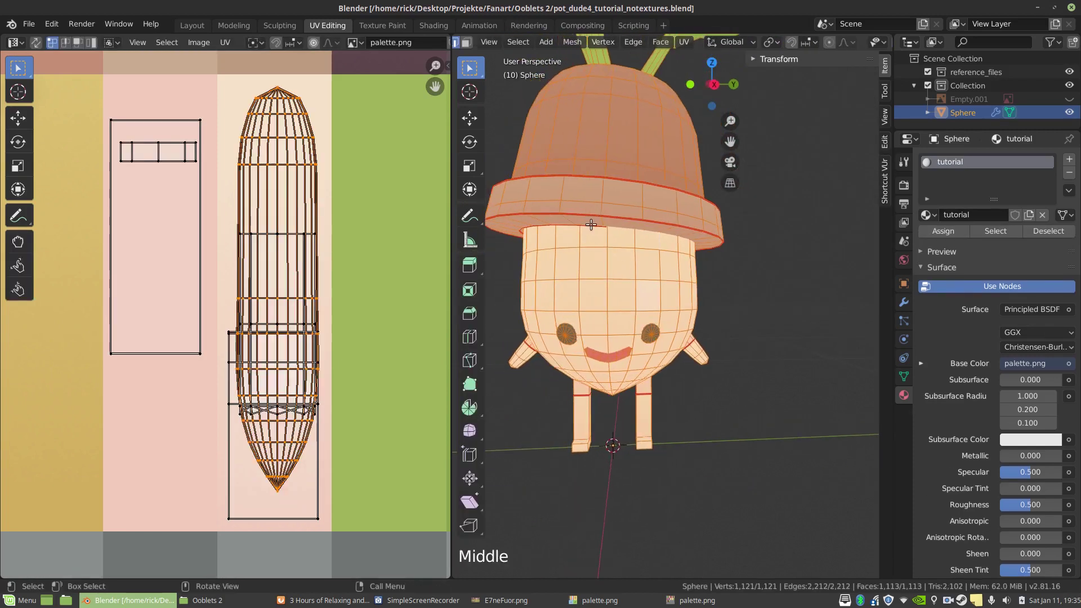
scroll(537, 44, up, 3)
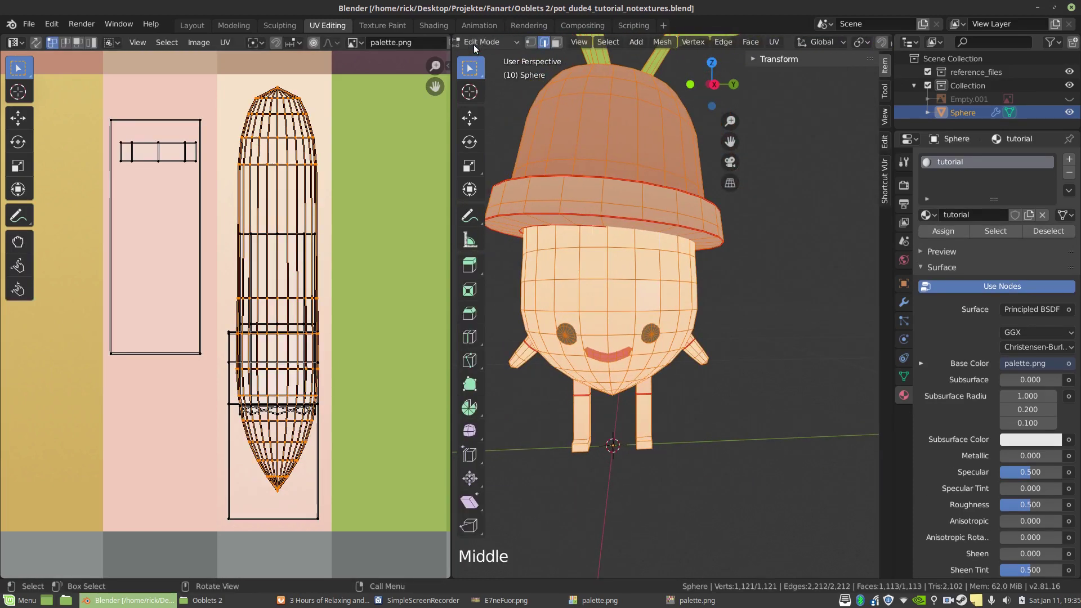
Step: In edge select, mark the edge loop just below the pot's rim as a seam
click(545, 43)
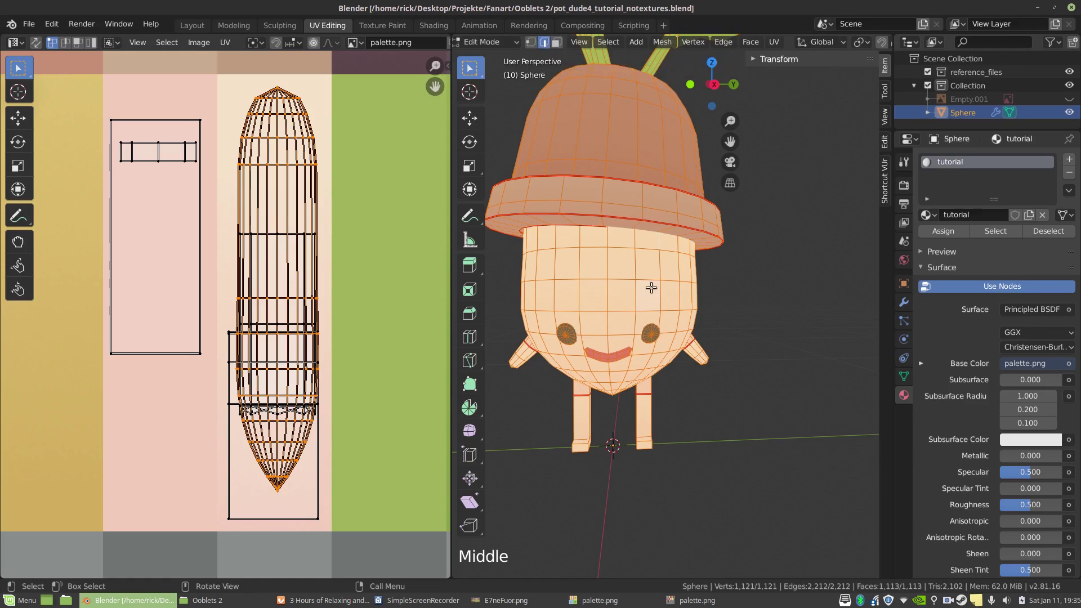
alt+click(626, 247)
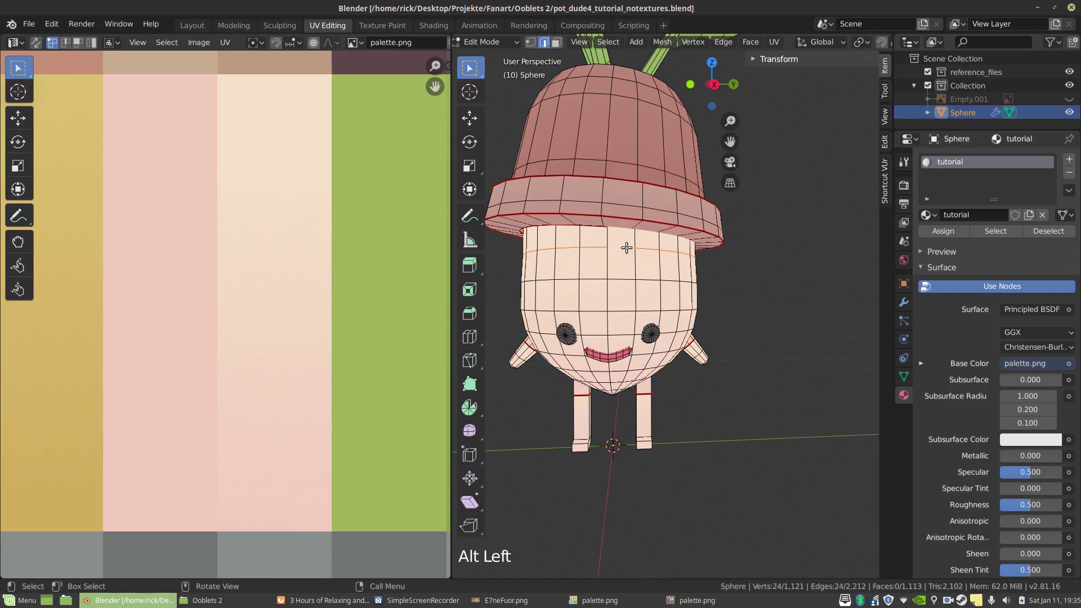
key(ctrl+e)
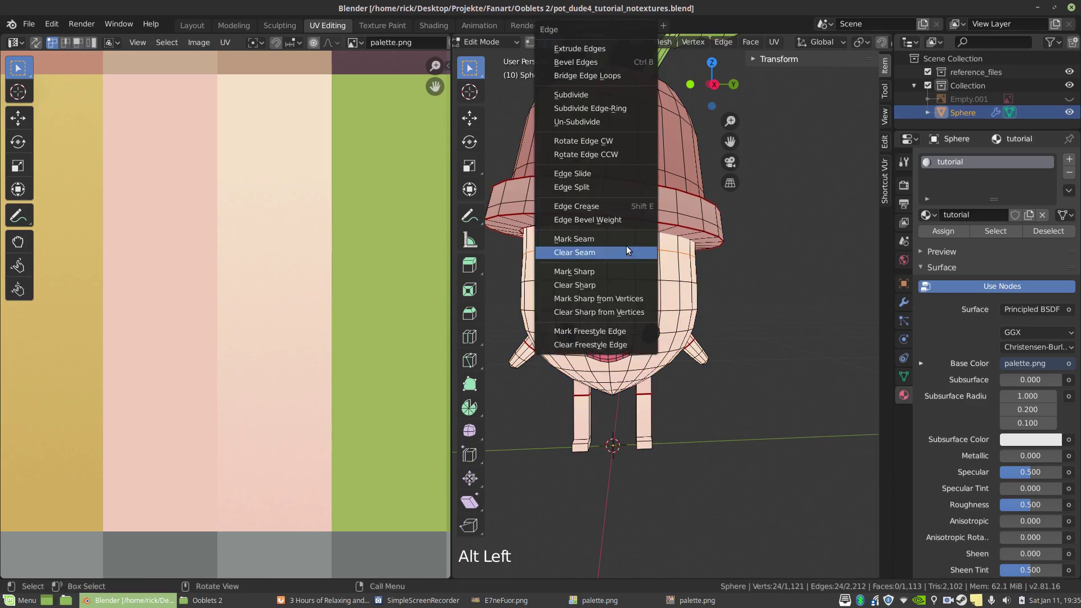
click(629, 239)
Step: From the side, select edges along the loop around the middle of the head
click(616, 251)
middle_drag(635, 250, 656, 252)
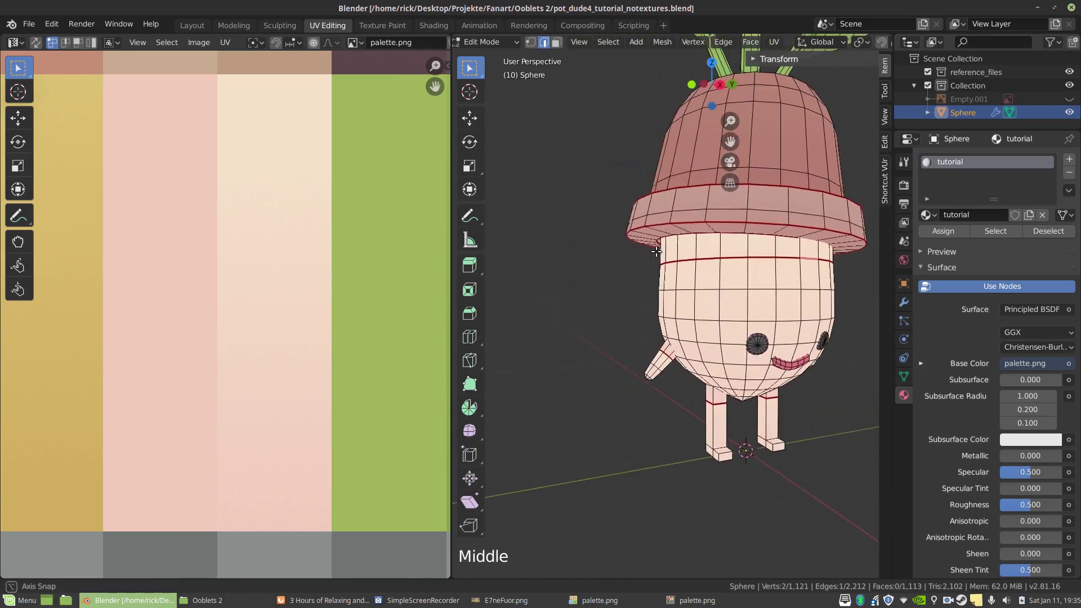
alt+click(761, 288)
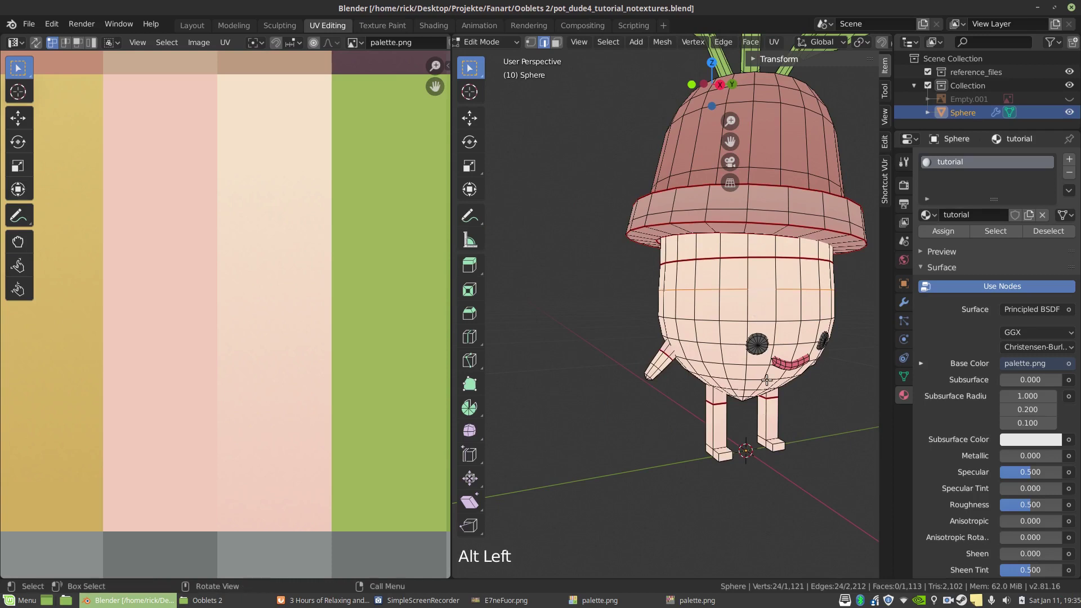
click(761, 258)
click(758, 287)
shift+click(748, 292)
shift+click(719, 289)
shift+click(704, 289)
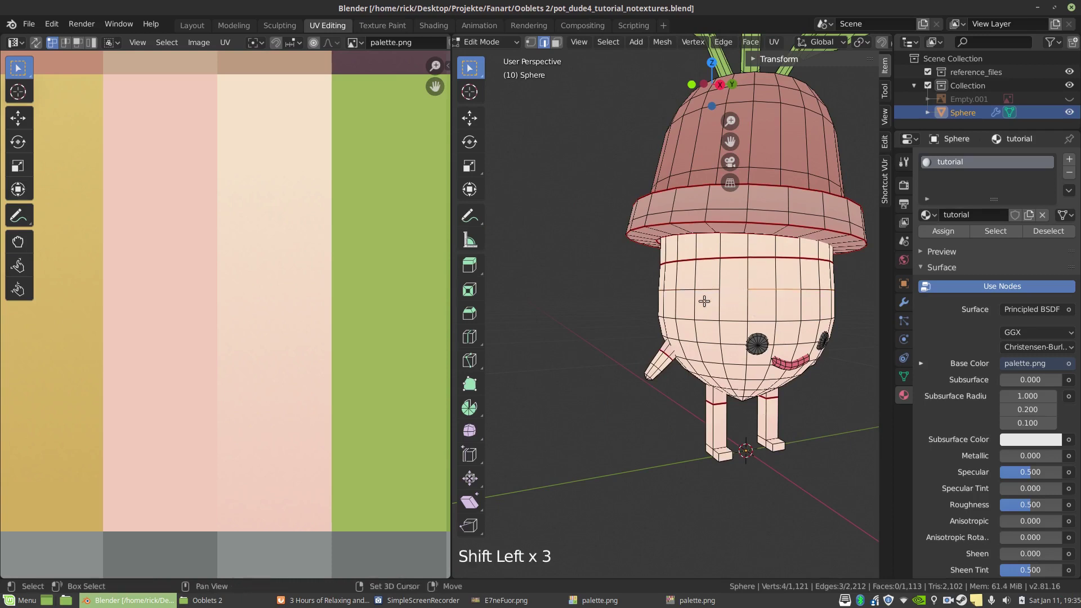
shift+click(670, 287)
shift+click(669, 287)
Step: Face the creature's front, pick an edge near the head's top seam, and switch to face select
middle_drag(669, 286, 675, 302)
scroll(675, 302, up, 3)
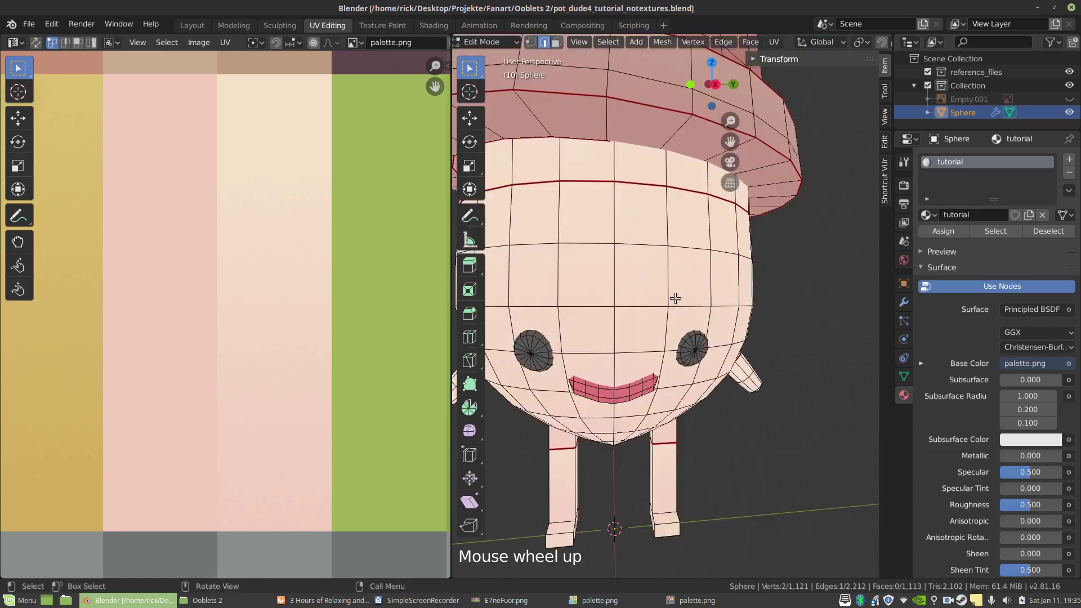
scroll(657, 248, down, 2)
click(647, 233)
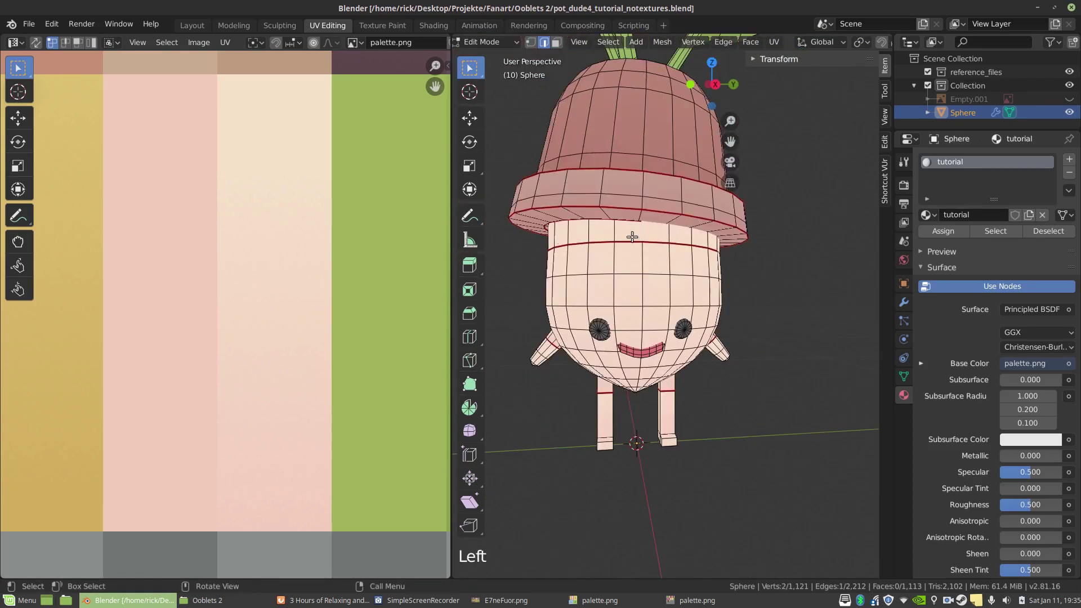
click(555, 42)
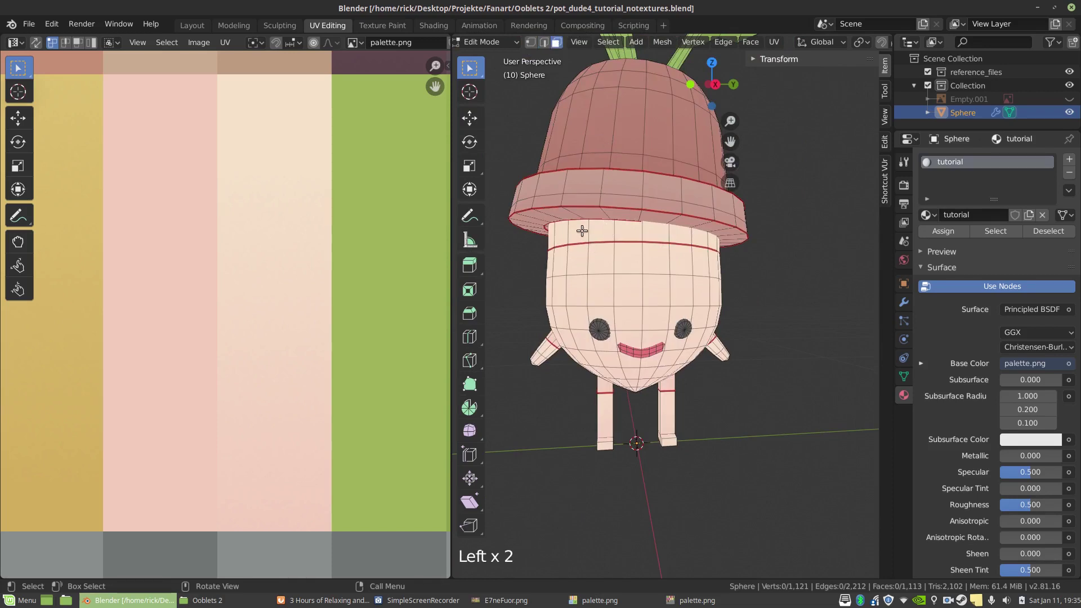
Step: Select the pot's upper faces linked up to the seams
click(649, 234)
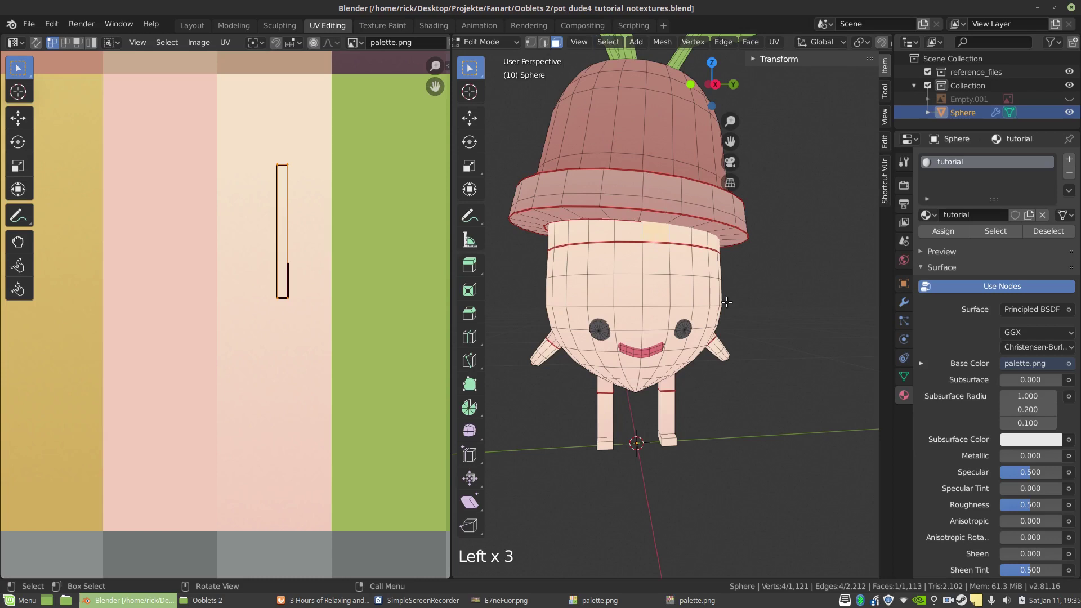
key(l)
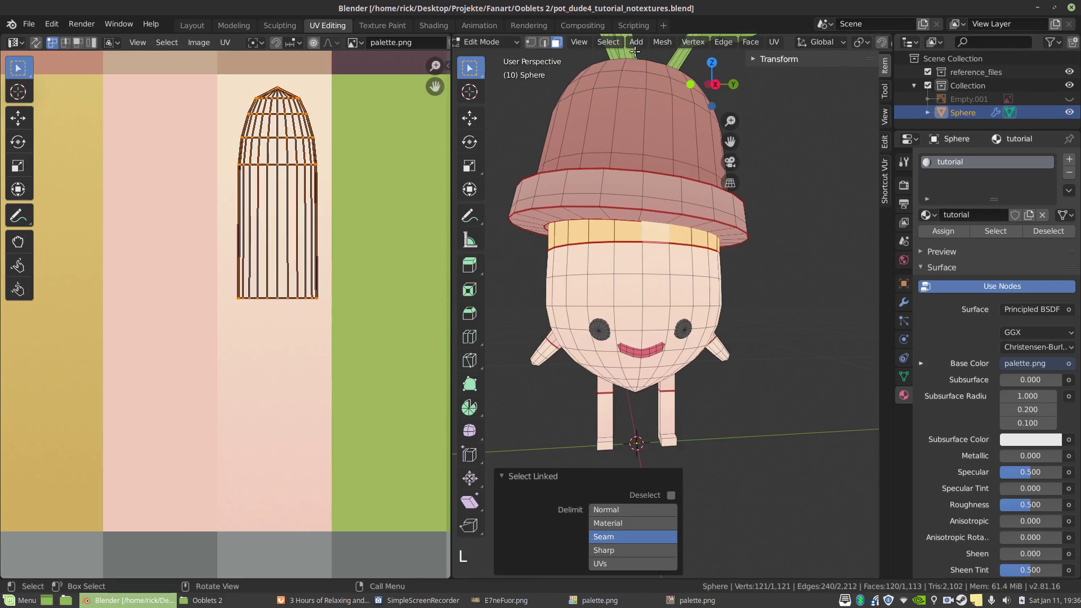
scroll(689, 152, down, 3)
scroll(653, 209, up, 3)
click(672, 162)
middle_drag(672, 162, 683, 191)
key(l)
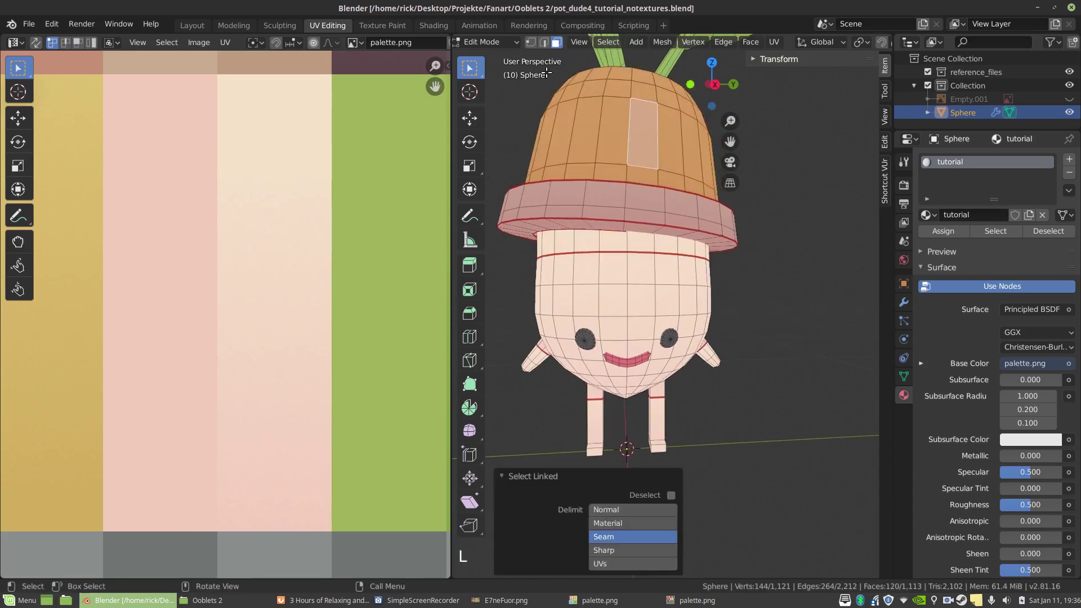
Step: Add the pot's rim and move the whole pot 0.4 m along Y beside the creature
click(542, 42)
key(l)
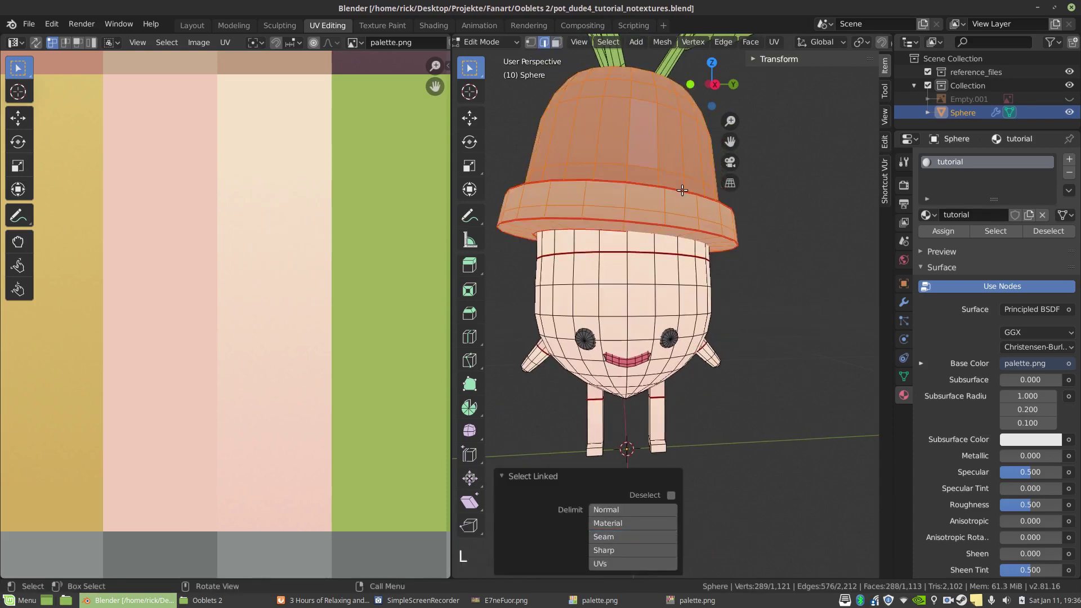
key(g)
key(y)
click(876, 213)
scroll(813, 301, down, 5)
scroll(749, 311, up, 5)
click(637, 231)
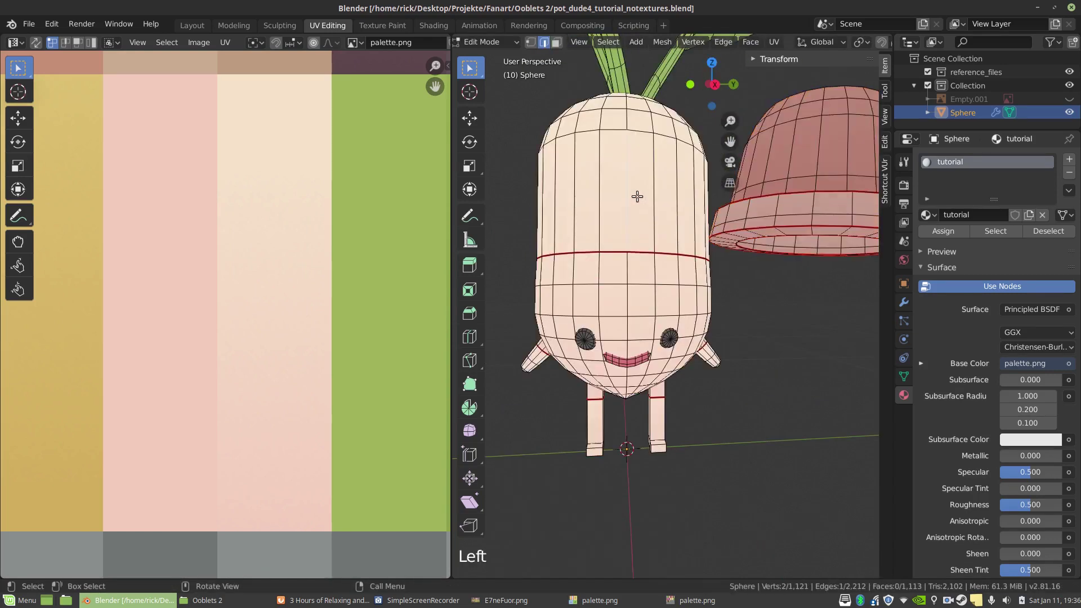
Step: Select the head-top faces bounded by the seam, in an orthographic side view
click(556, 43)
key(l)
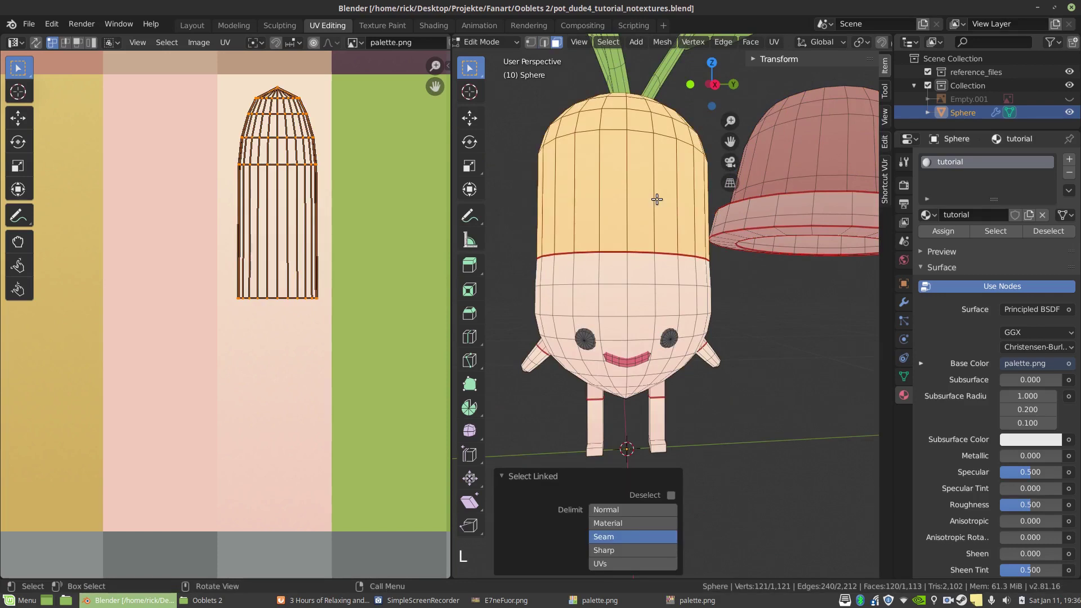
key(KP_5)
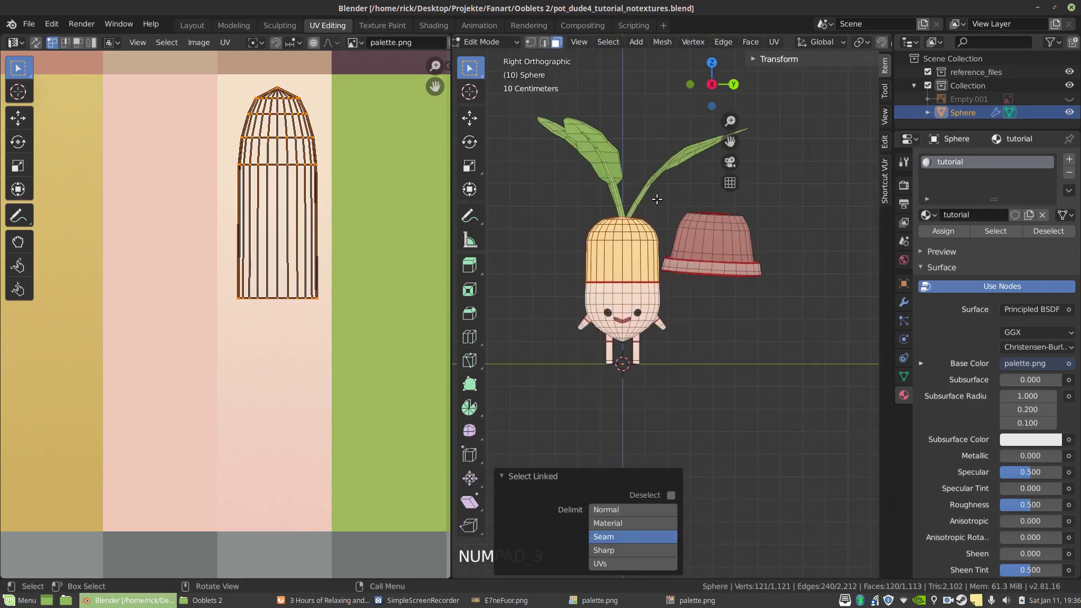
scroll(664, 301, up, 1)
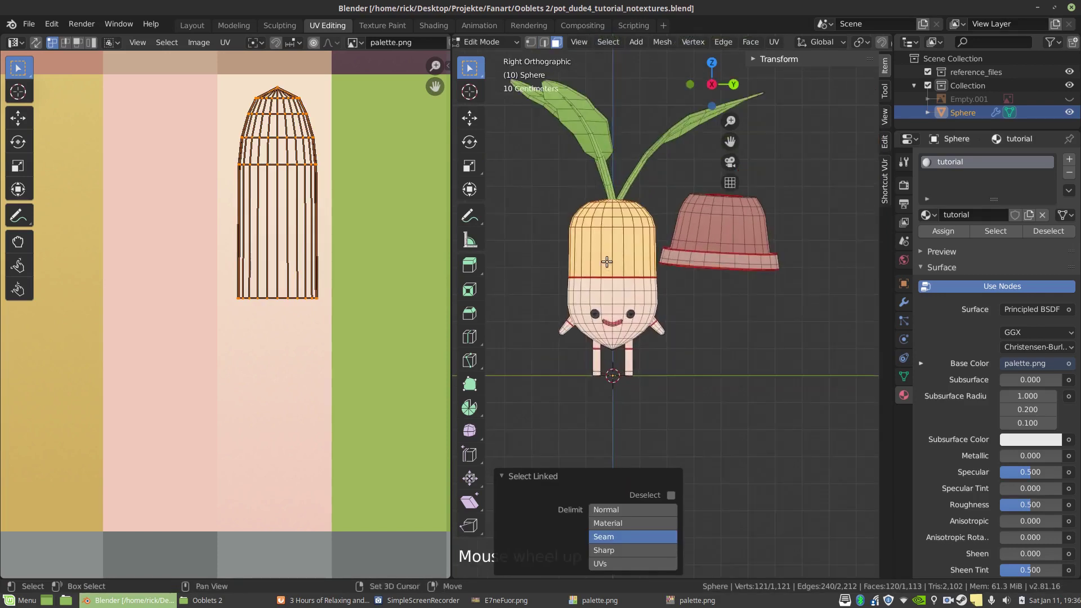
shift+middle_drag(610, 223, 646, 243)
scroll(626, 217, up, 2)
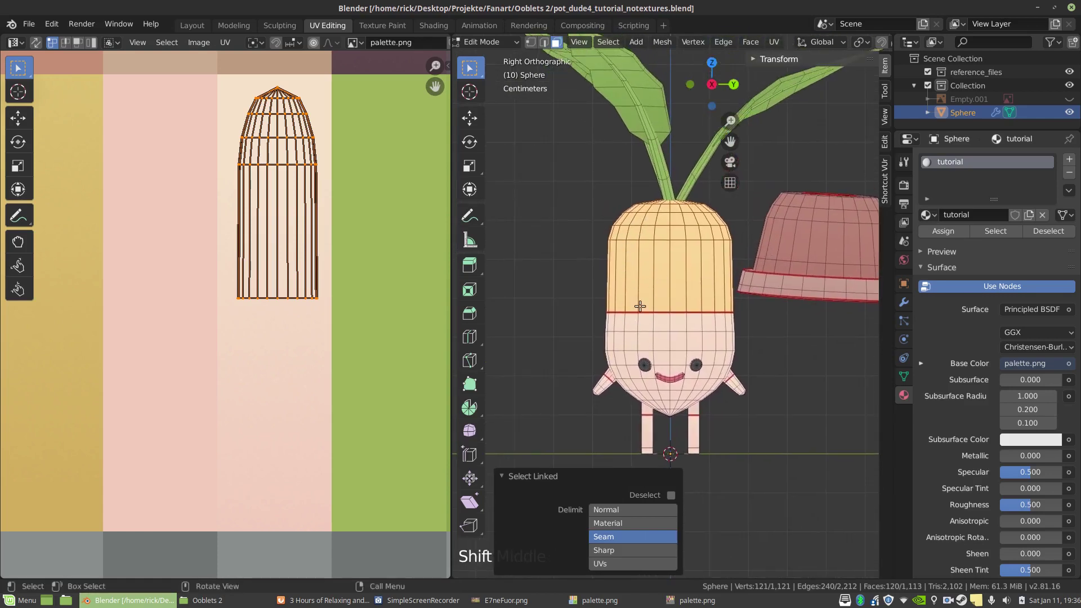
click(518, 470)
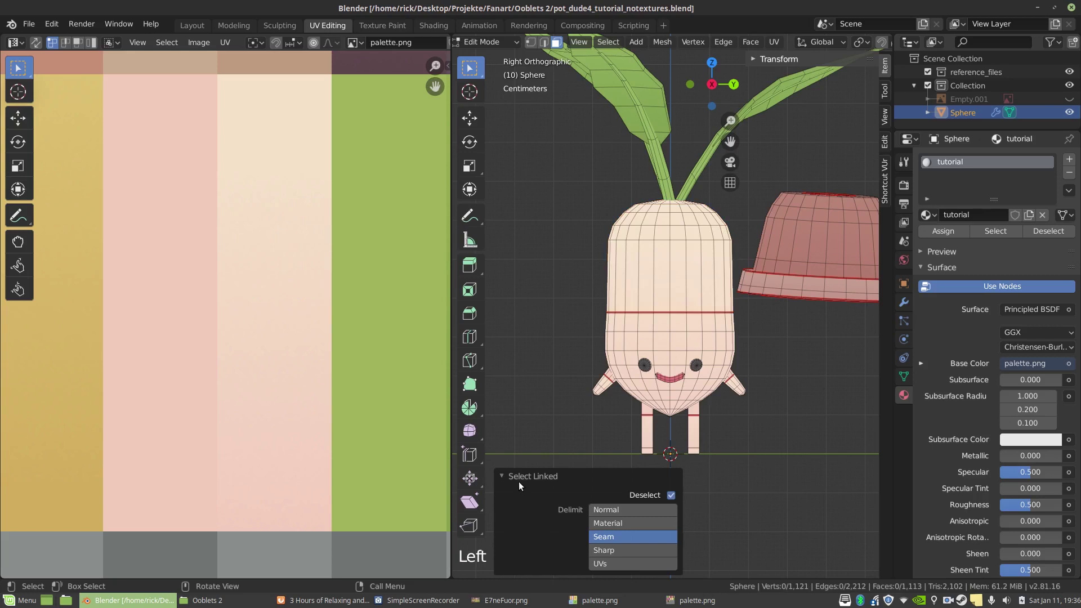
click(517, 474)
click(675, 289)
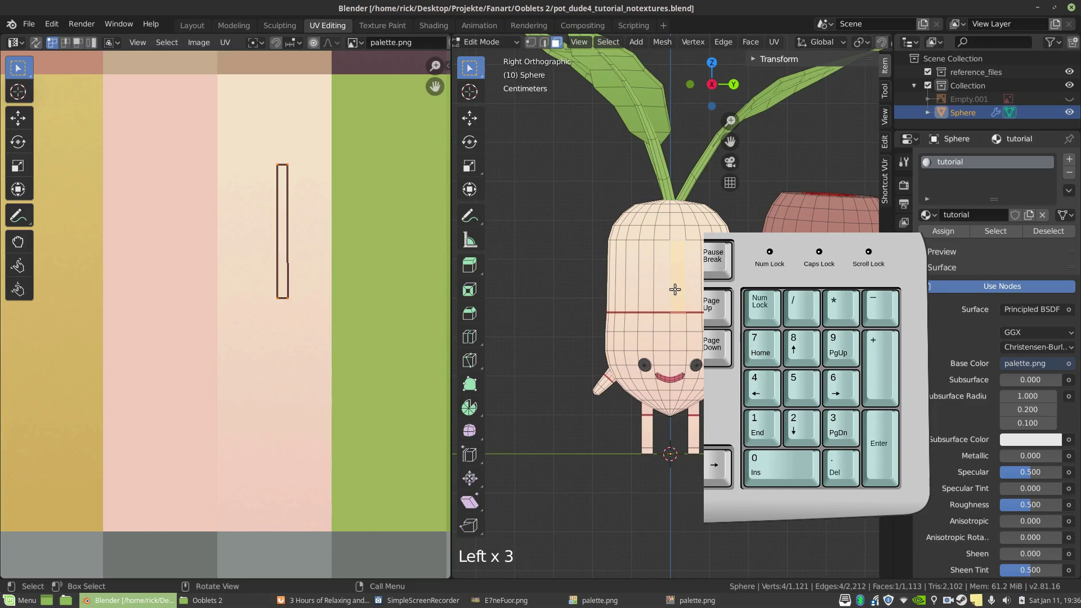
key(l)
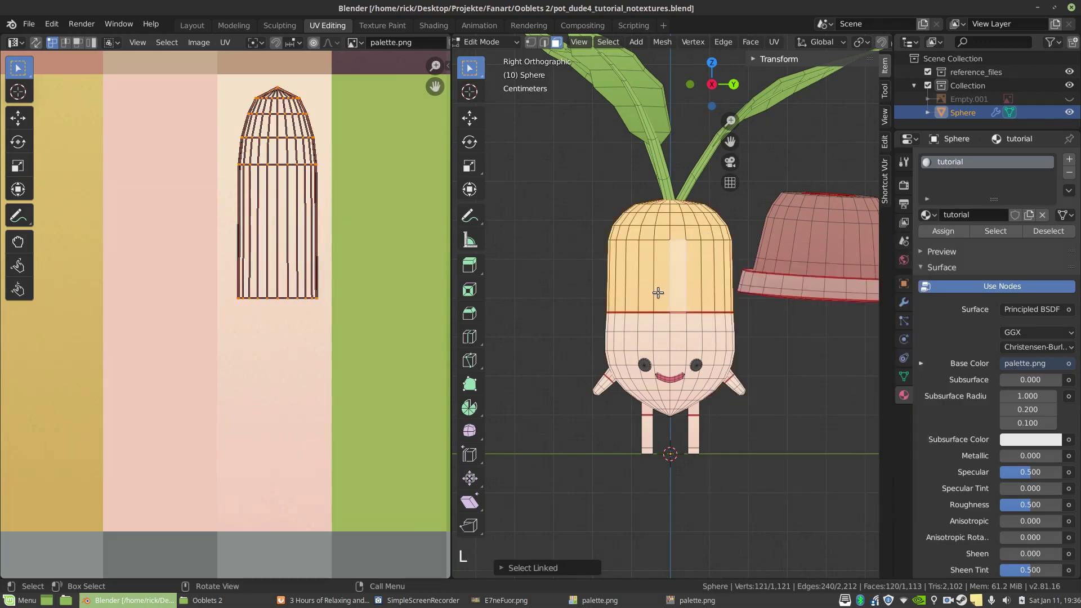
Step: Slide the head-top UV island left onto the pink palette stripe and preview it
middle_drag(290, 254, 337, 296)
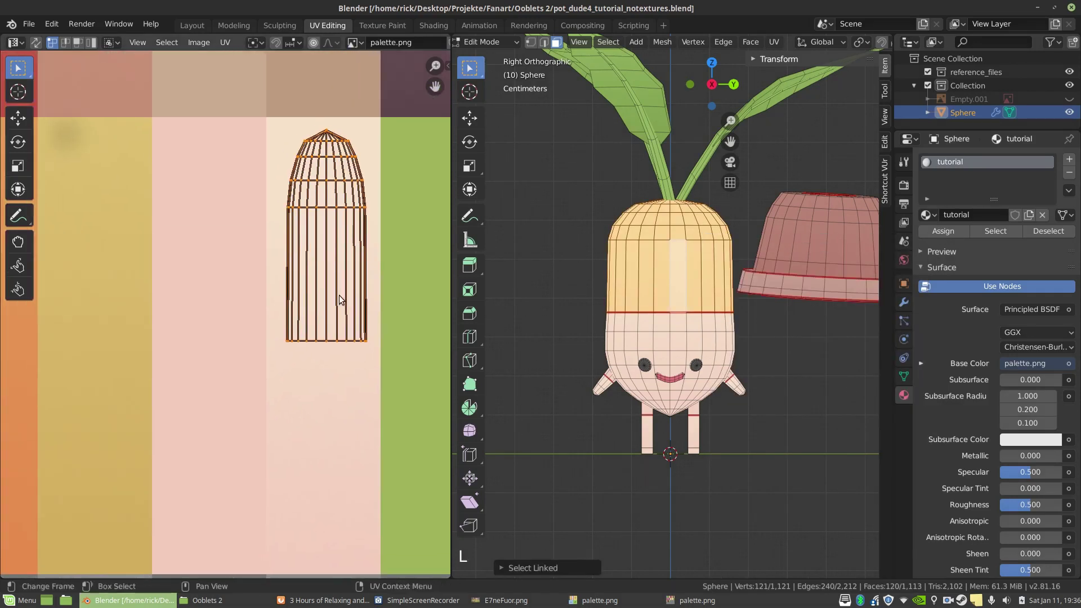
scroll(674, 270, up, 2)
shift+middle_drag(672, 254, 673, 289)
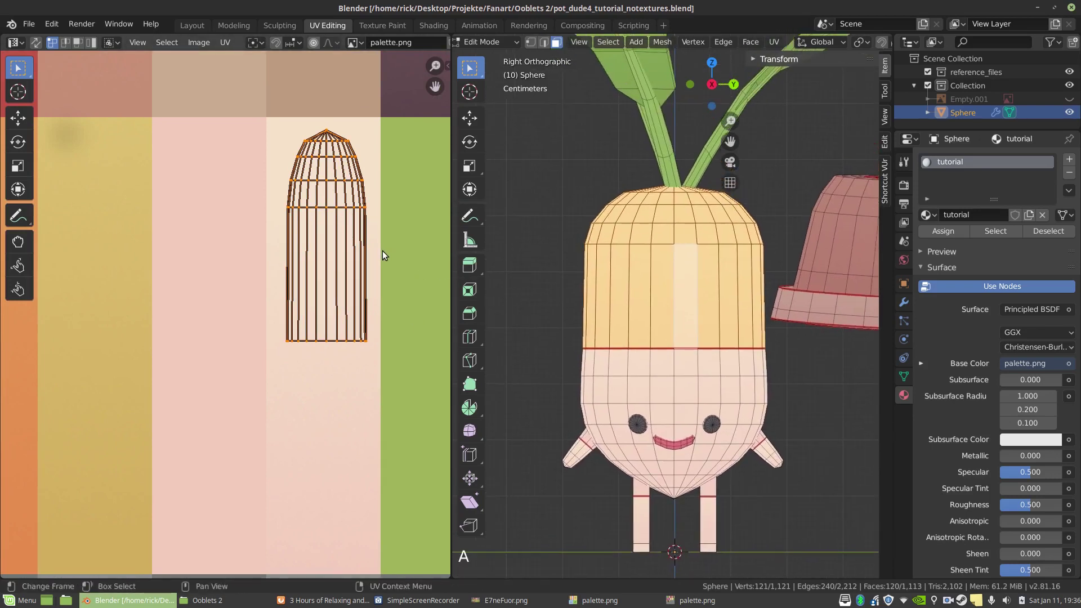
key(g)
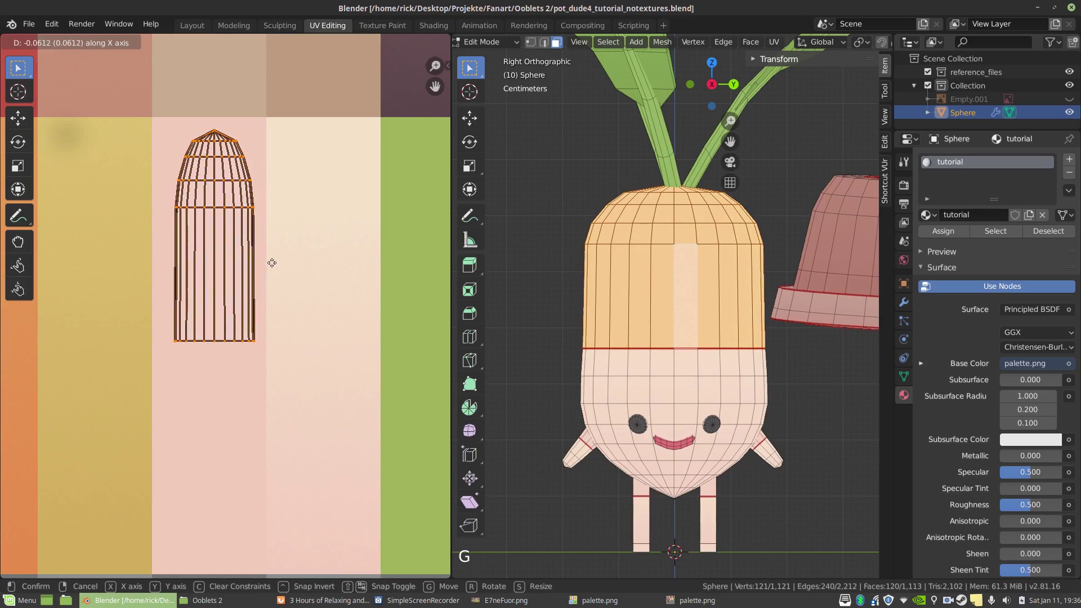
click(270, 267)
key(Tab)
Step: Select the whole pot in Edit Mode and slide it along Y back onto the head
scroll(662, 346, down, 6)
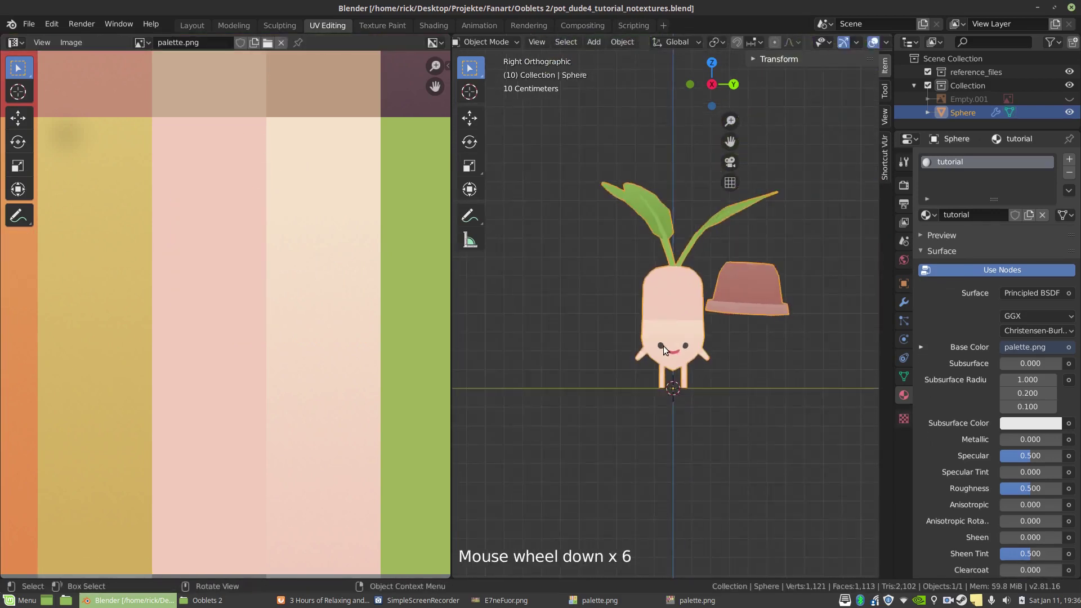
scroll(670, 272, up, 3)
scroll(680, 357, up, 4)
shift+middle_drag(680, 356, 685, 326)
scroll(677, 287, up, 4)
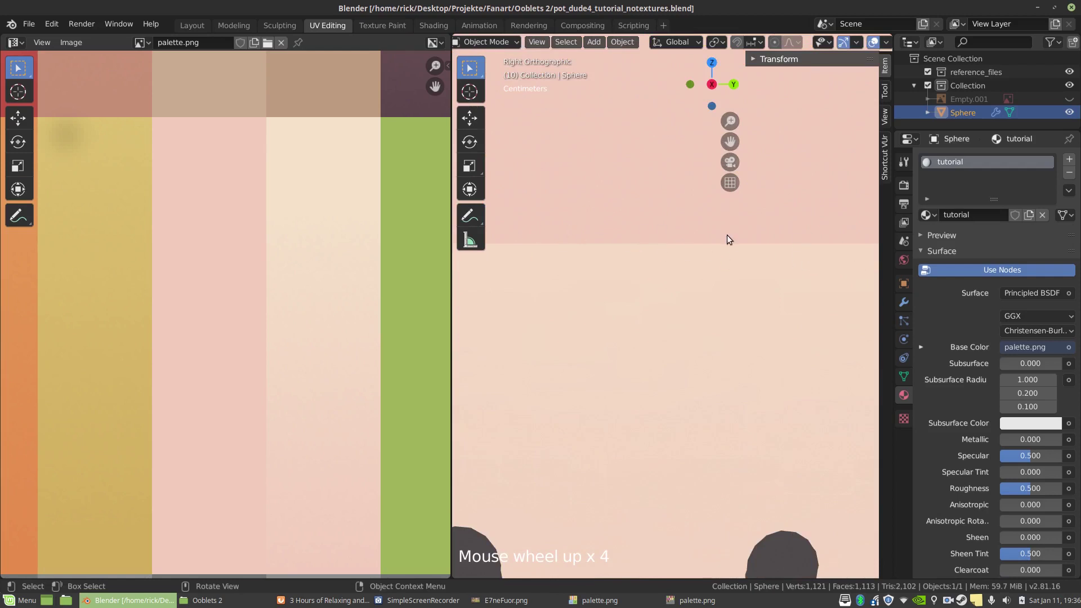
scroll(671, 324, down, 13)
click(766, 268)
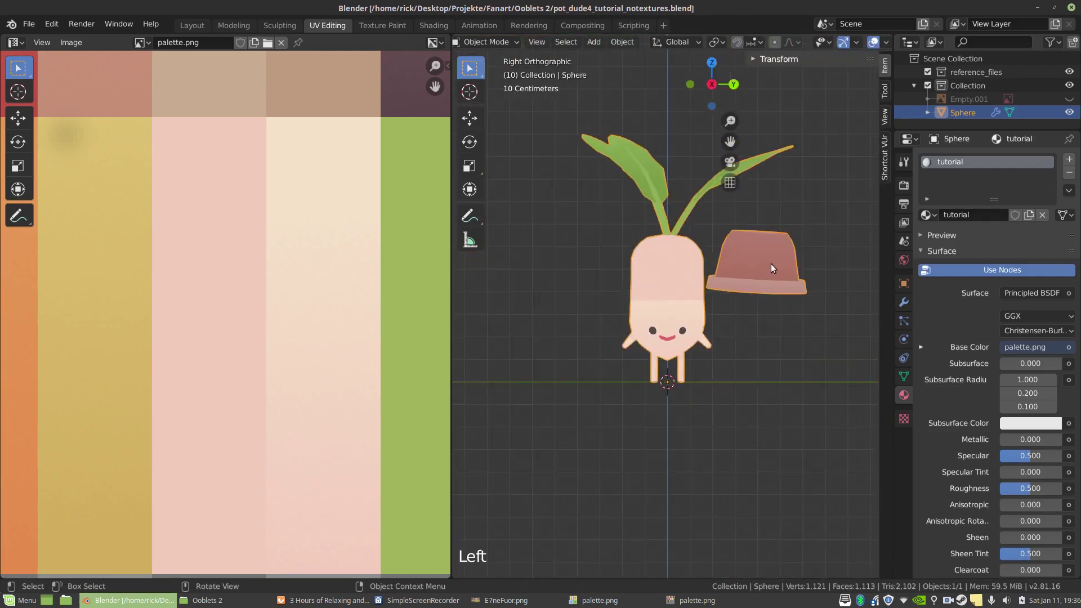
key(Tab)
click(766, 268)
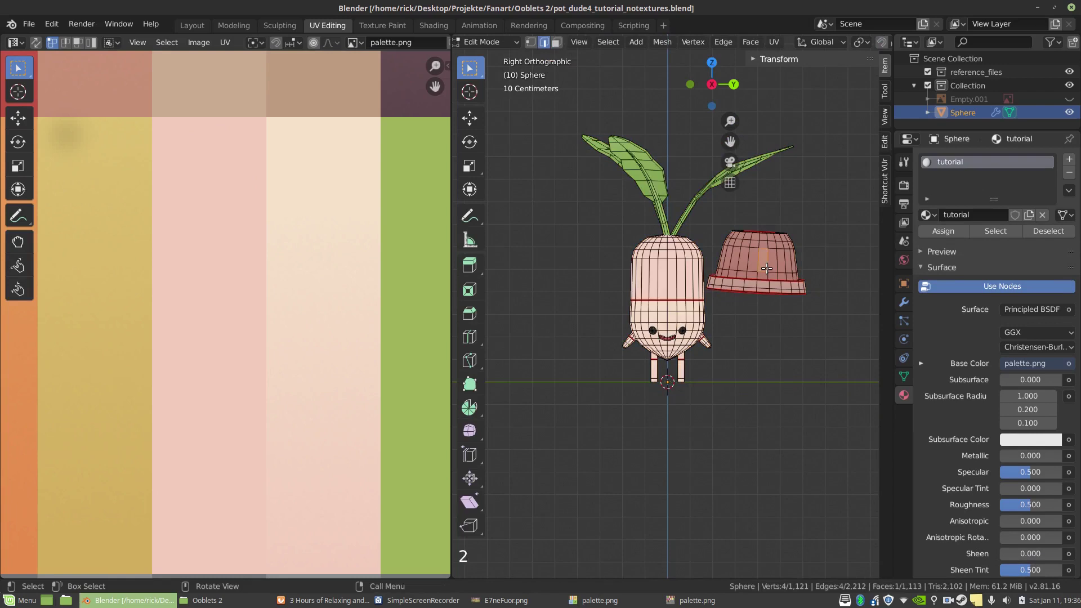
key(ctrl+l)
key(g)
key(y)
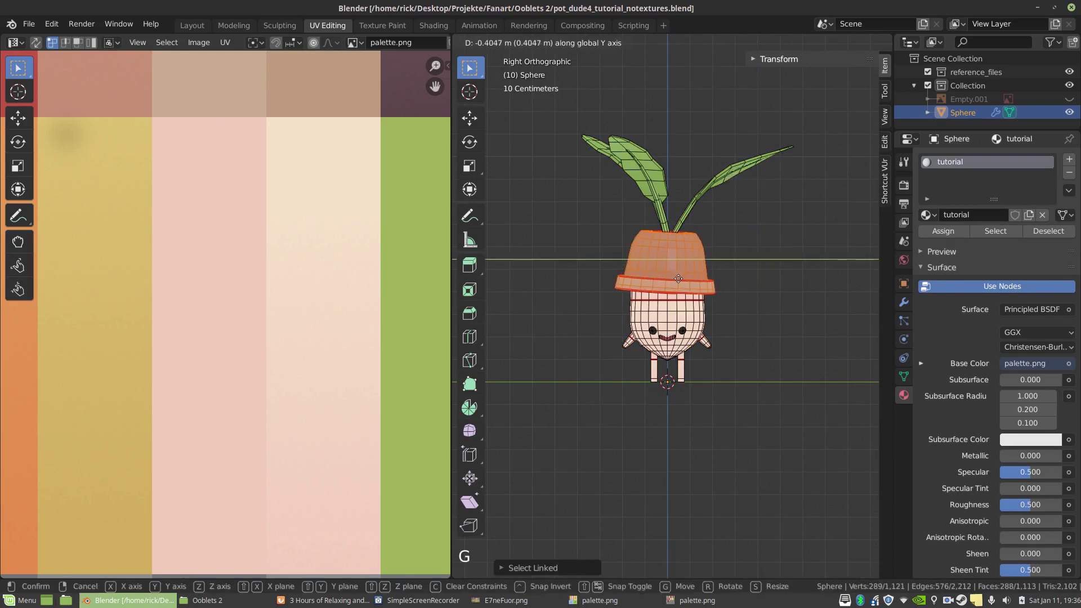
click(678, 279)
Step: Return to Object Mode, reframe the character and select the Sphere object
key(Tab)
scroll(732, 371, up, 5)
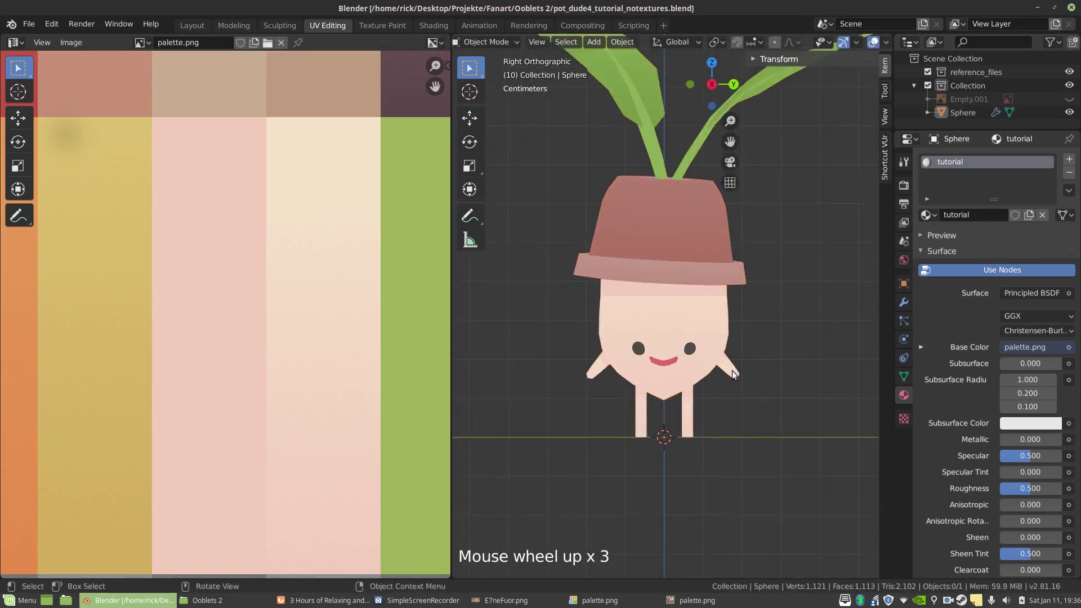
mouse_move(693, 279)
middle_down()
mouse_move(708, 305)
mouse_move(686, 306)
mouse_move(693, 268)
mouse_move(698, 279)
middle_up()
scroll(703, 302, down, 6)
scroll(701, 328, down, 4)
middle_drag(701, 326, 687, 303)
scroll(694, 315, up, 4)
click(705, 258)
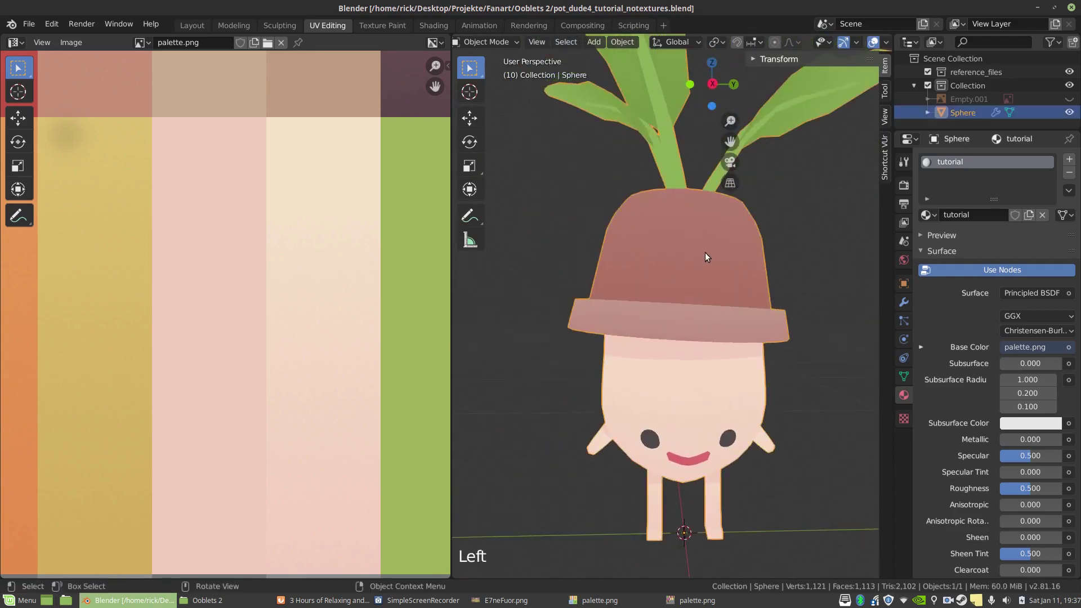
Step: In Edit Mode, select all connected faces of the pot in face select
scroll(707, 262, up, 2)
key(Tab)
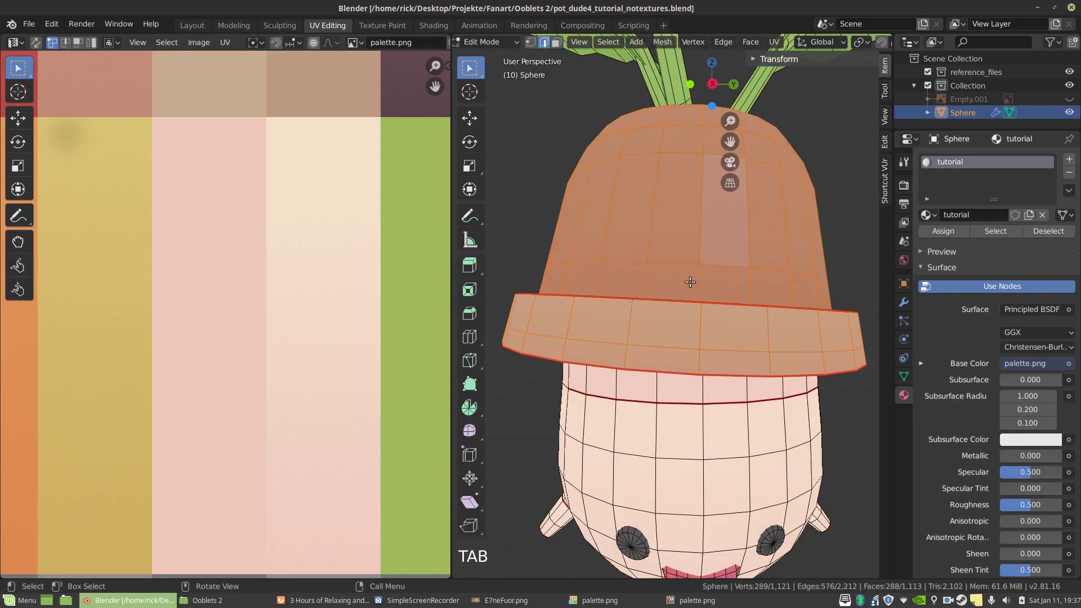
click(693, 257)
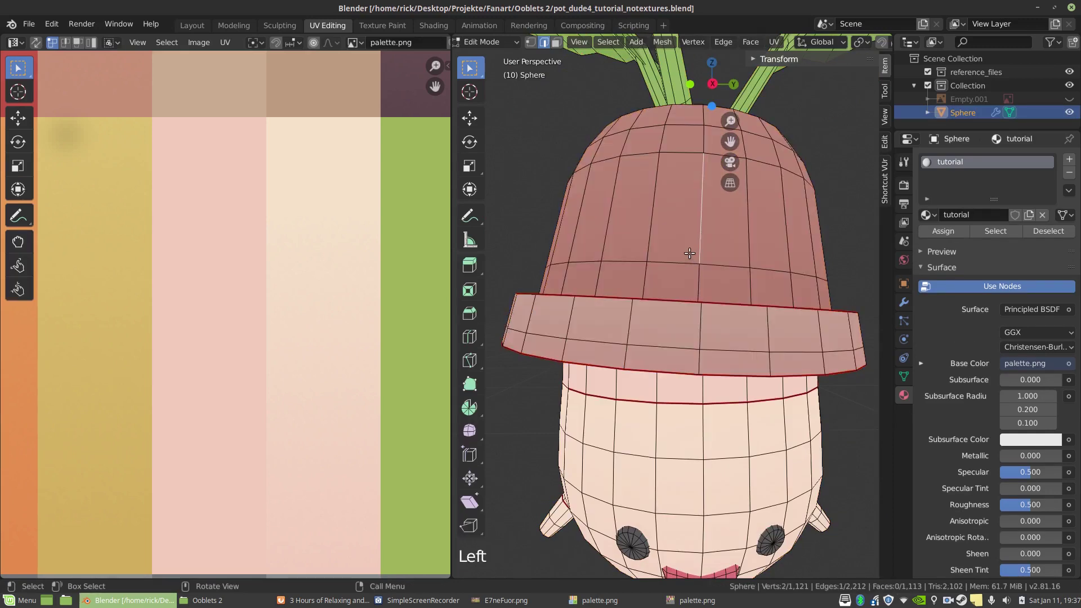
middle_drag(689, 253, 584, 280)
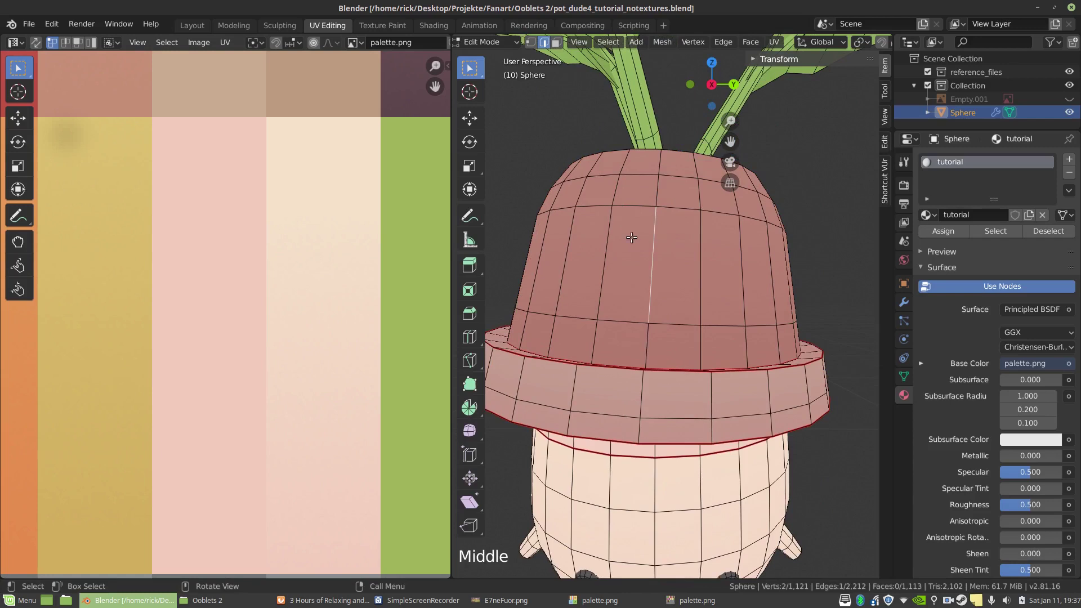
click(555, 42)
key(l)
Step: Move the pot's UV island onto the palette's purple column and preview it in Object Mode
scroll(222, 275, down, 4)
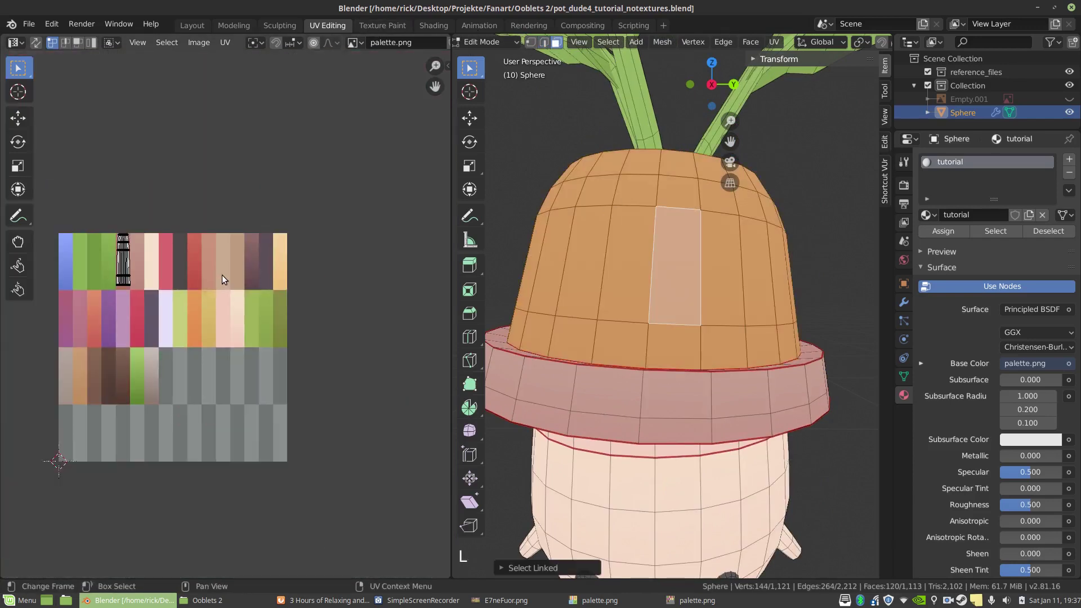
scroll(222, 274, up, 2)
middle_drag(221, 275, 296, 260)
key(a)
key(g)
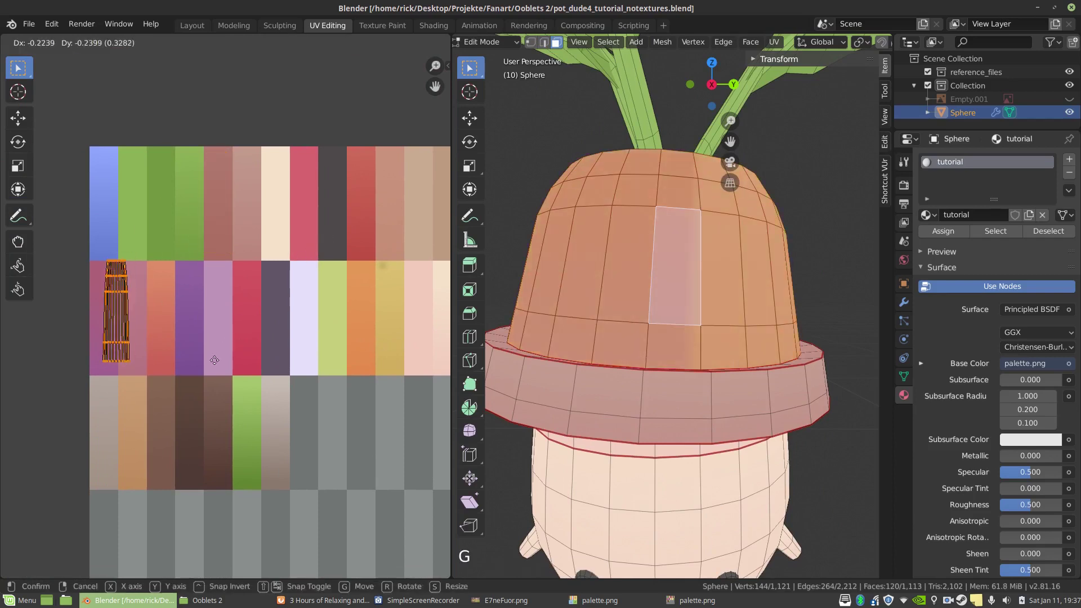
click(213, 350)
scroll(182, 282, up, 3)
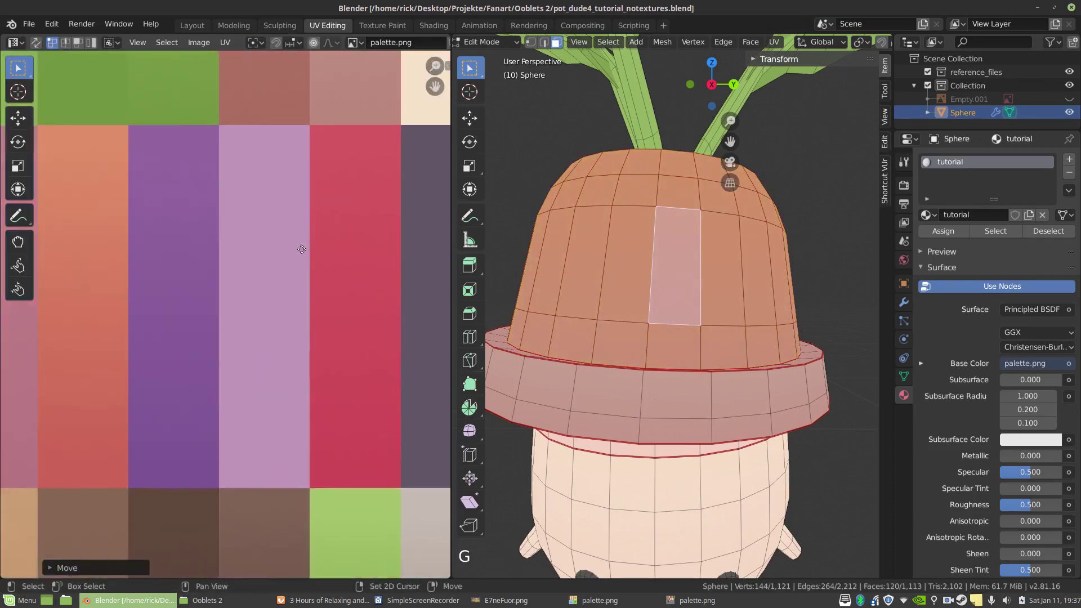
middle_drag(182, 281, 1, 315)
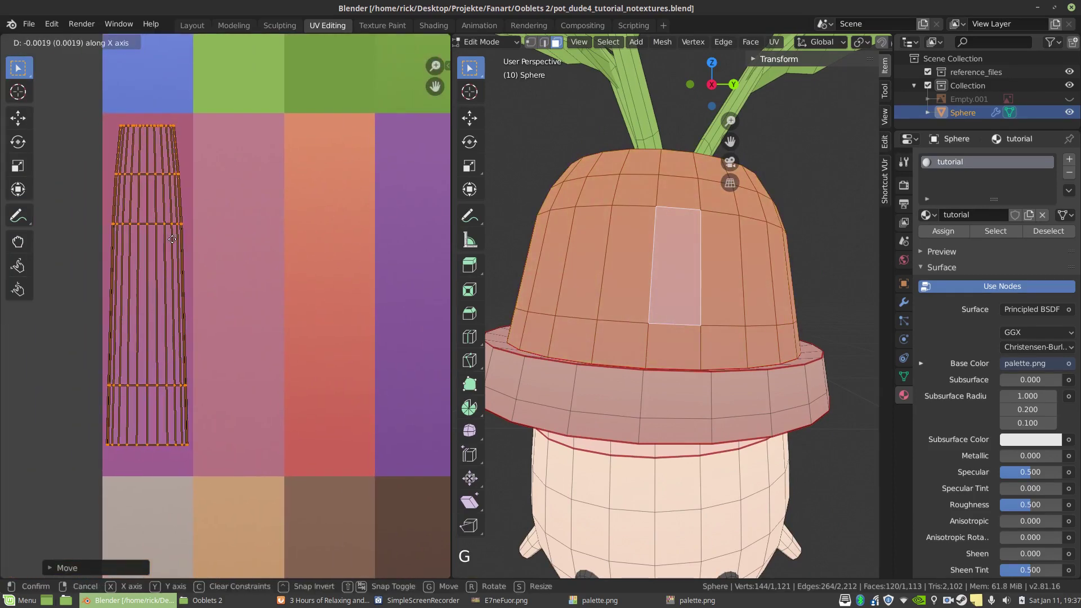
key(Tab)
scroll(715, 276, down, 2)
Step: Re-enter Edit Mode in edge select, pick a pot edge, and toggle Object Mode to check the pot
scroll(716, 276, up, 5)
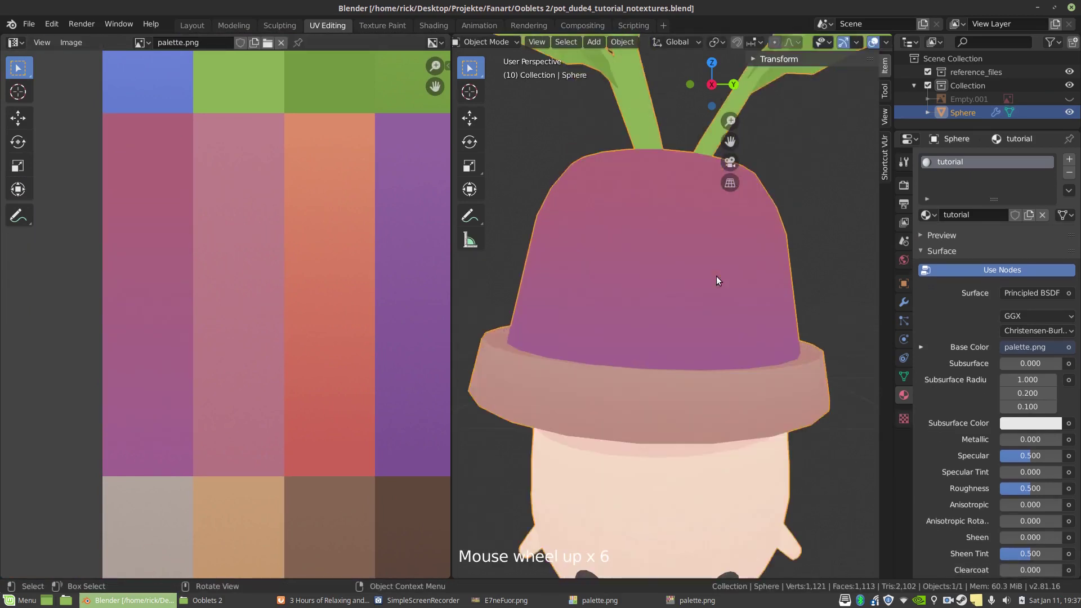
key(Tab)
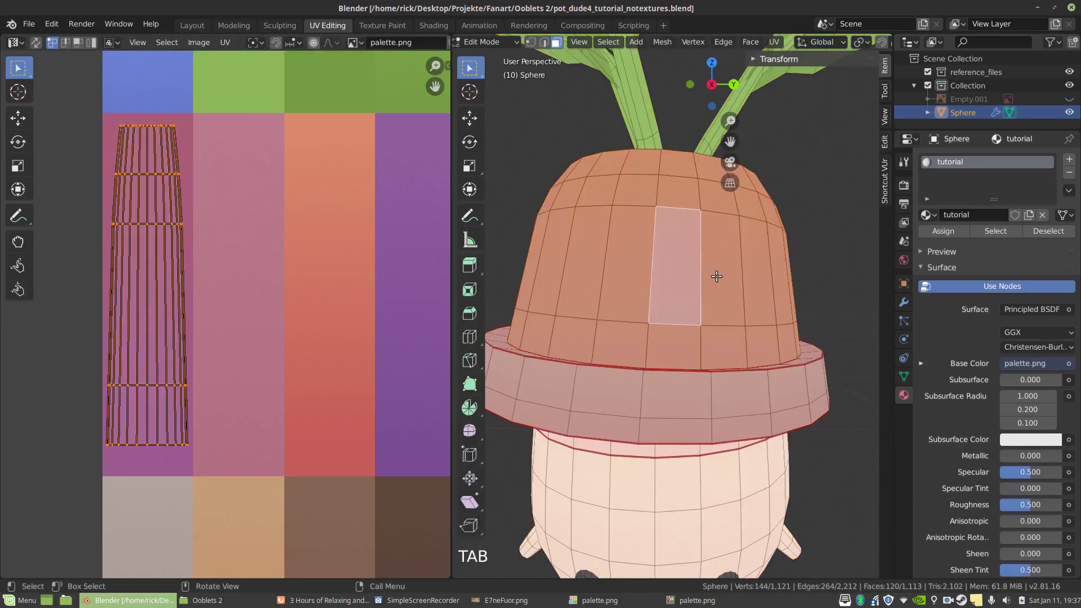
click(544, 42)
click(692, 335)
key(Tab)
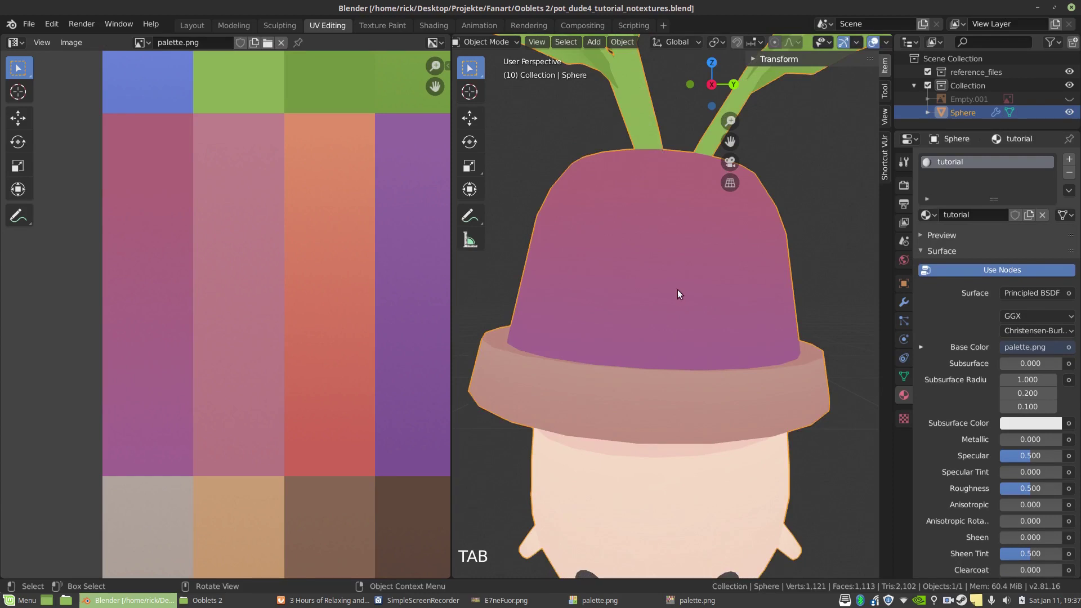
key(Tab)
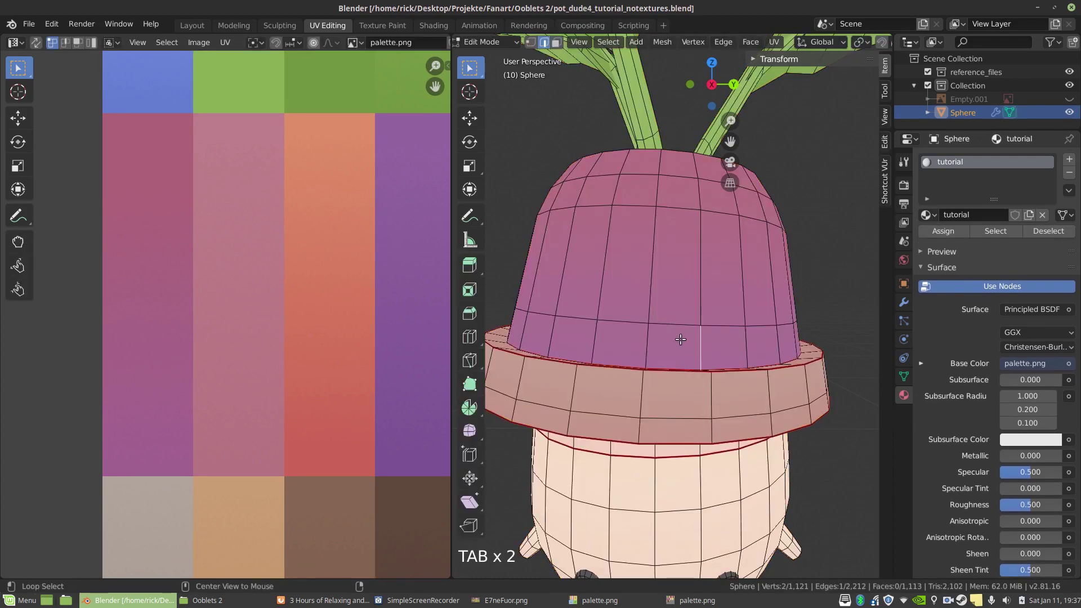
Step: With UV Sync Selection on, select the pot's lower edge loop and slide its UVs up the gradient
click(36, 44)
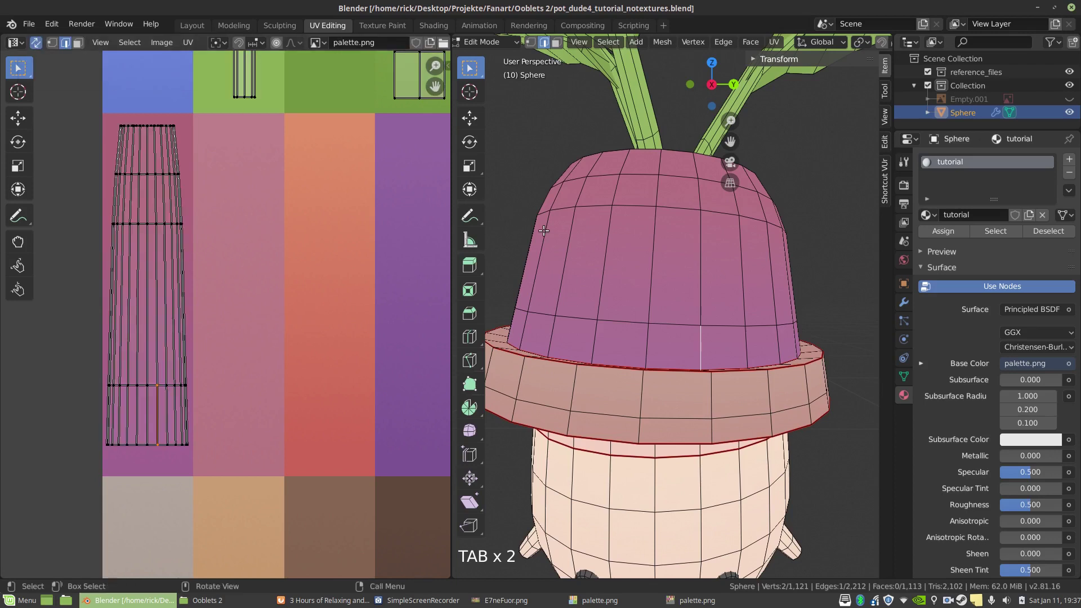
alt+click(662, 322)
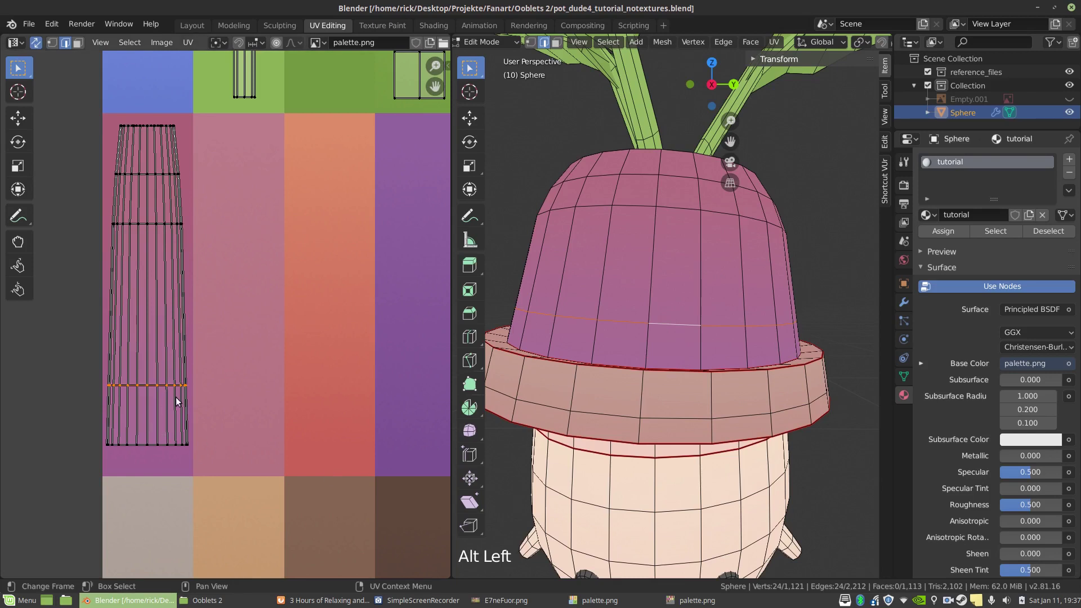
scroll(176, 397, down, 4)
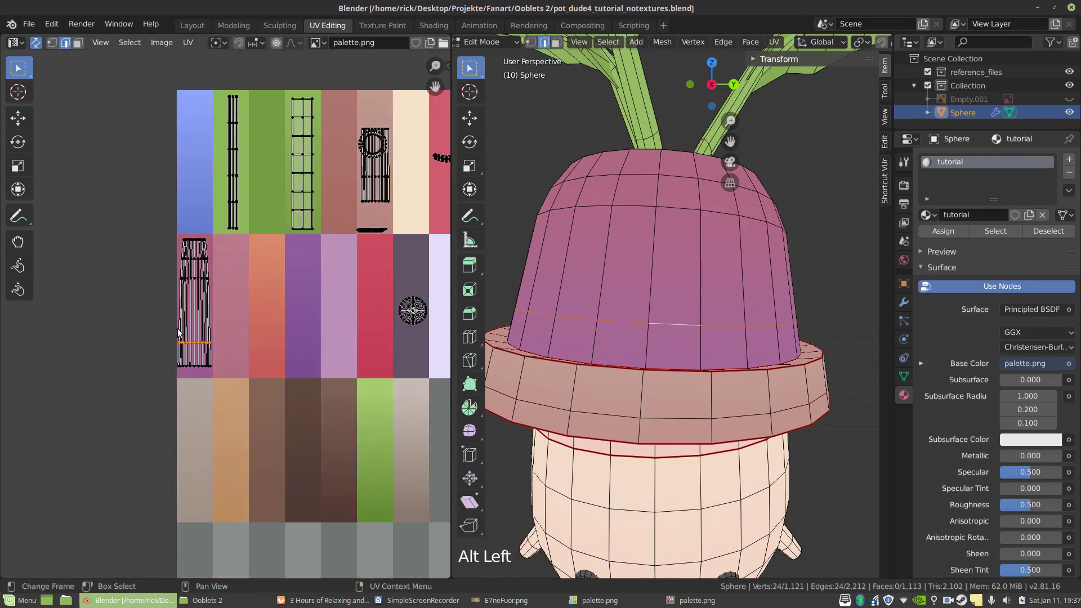
scroll(202, 284, up, 6)
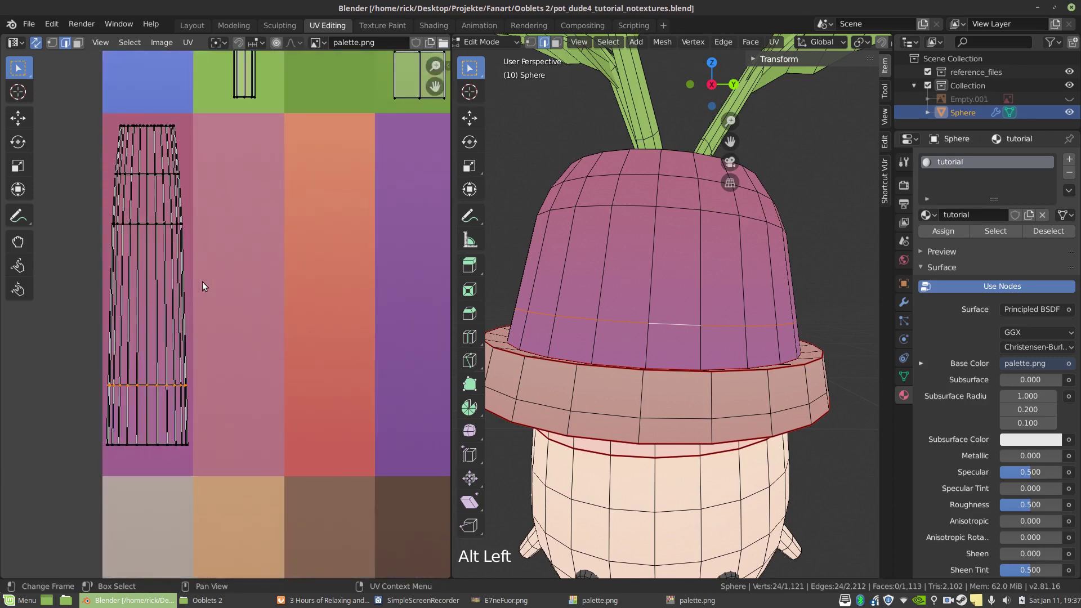
scroll(140, 360, down, 7)
scroll(226, 336, up, 1)
scroll(226, 336, up, 5)
scroll(177, 340, up, 5)
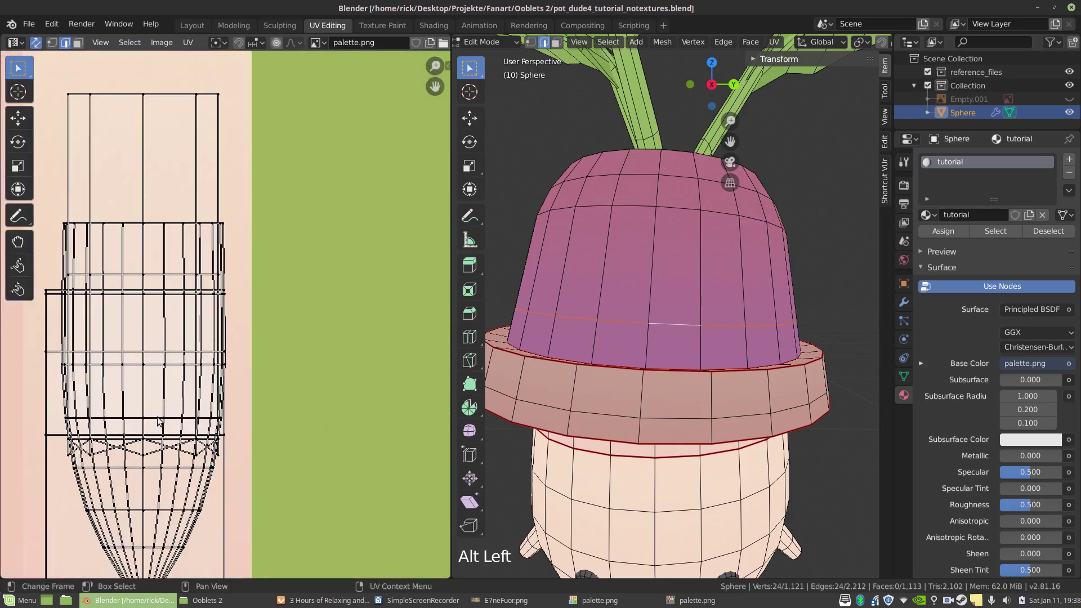
scroll(156, 419, down, 4)
scroll(154, 417, up, 6)
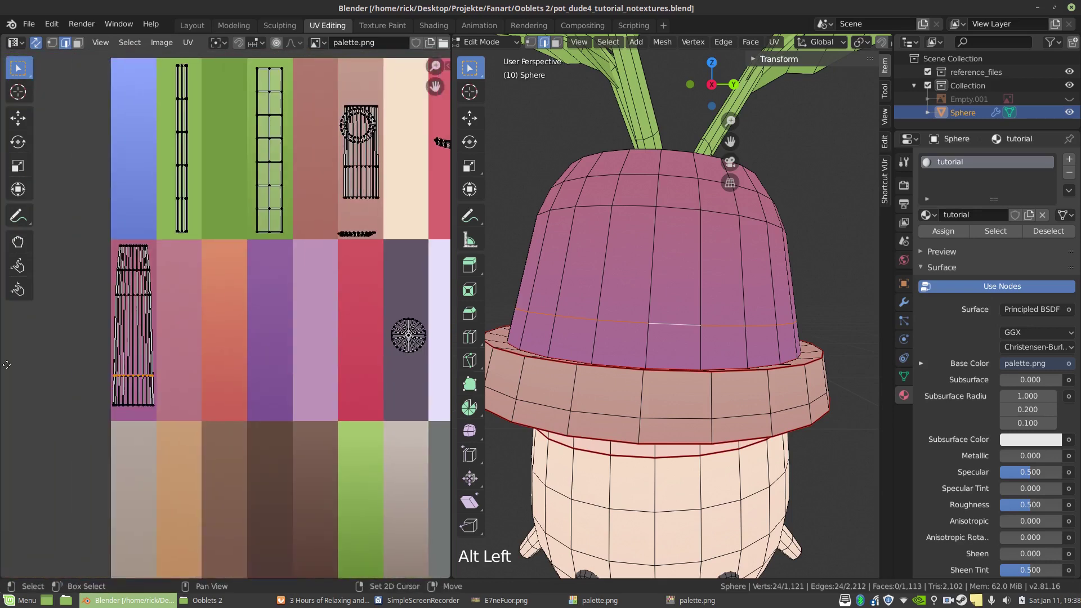
scroll(212, 332, up, 3)
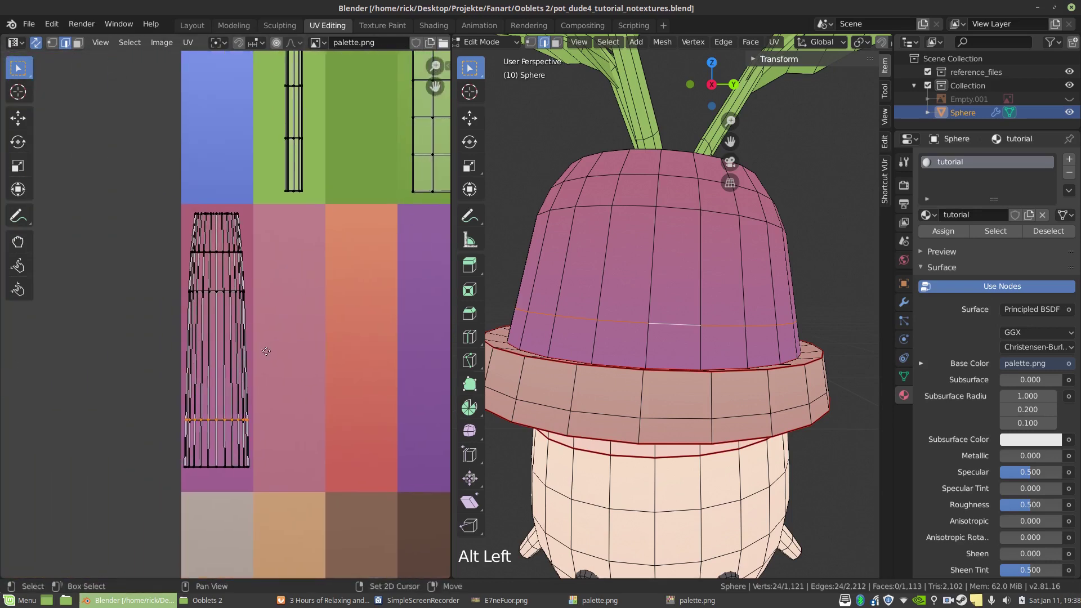
scroll(211, 406, up, 2)
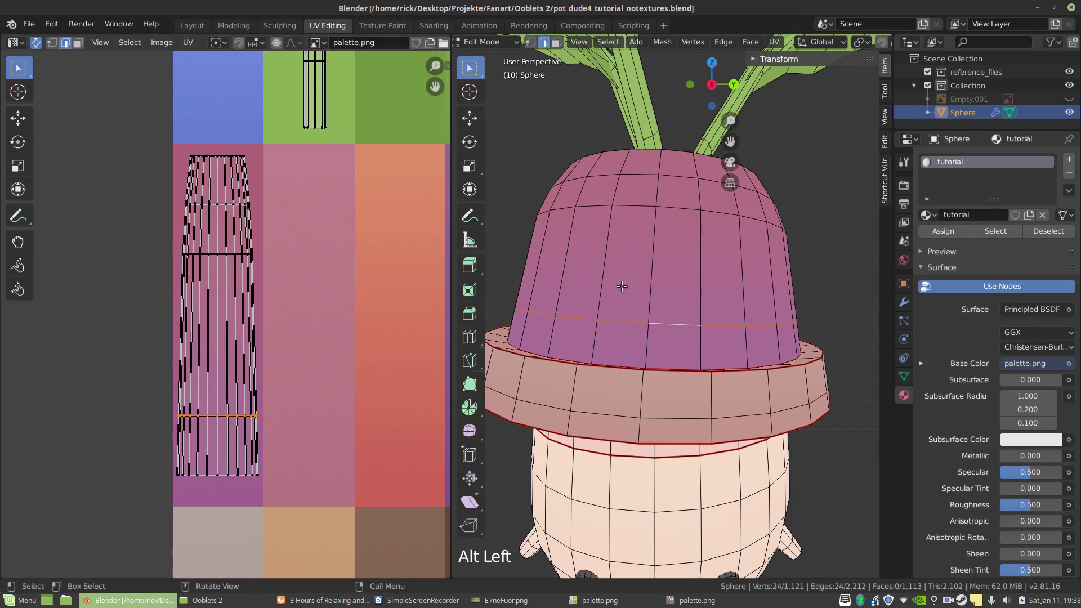
scroll(245, 413, up, 2)
scroll(246, 413, down, 2)
scroll(234, 428, up, 1)
key(g)
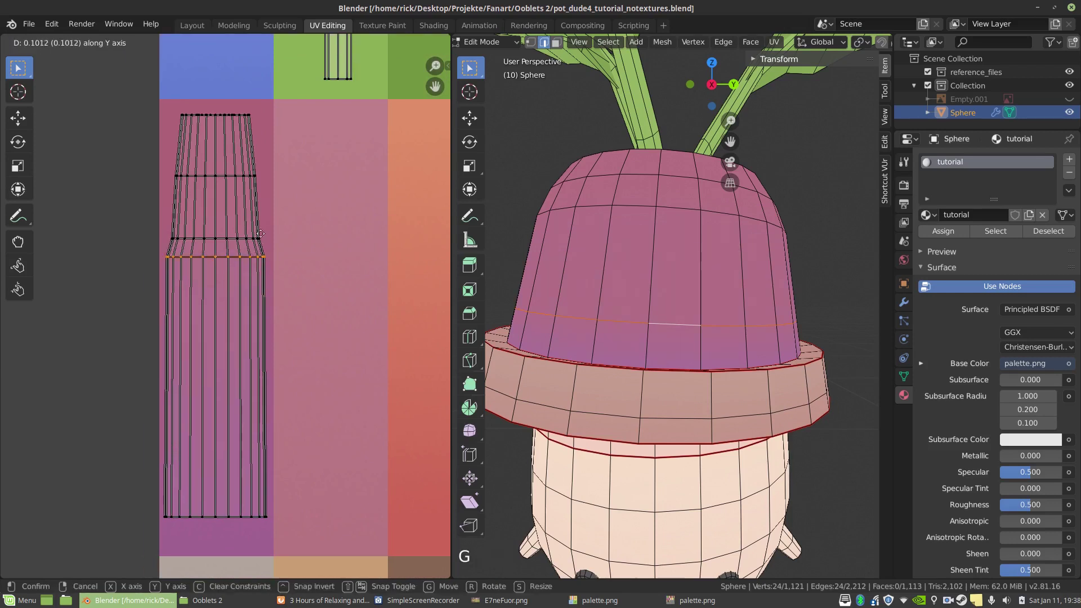
Step: Confirm the slid loop's new UV position and preview the lighter band in Object Mode
click(283, 74)
key(Tab)
scroll(774, 311, up, 2)
scroll(774, 311, up, 1)
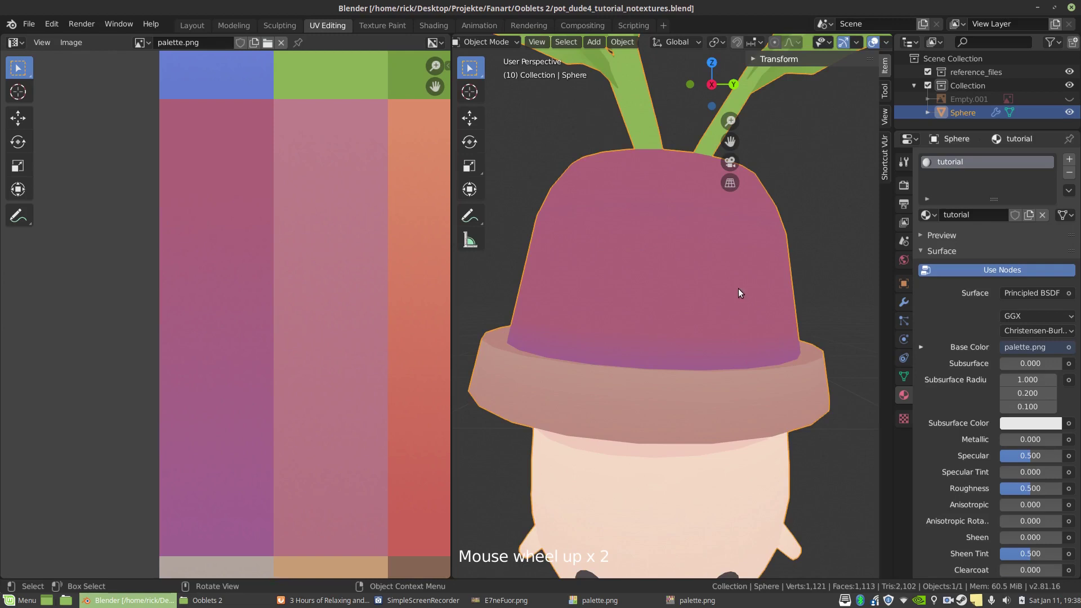
key(Tab)
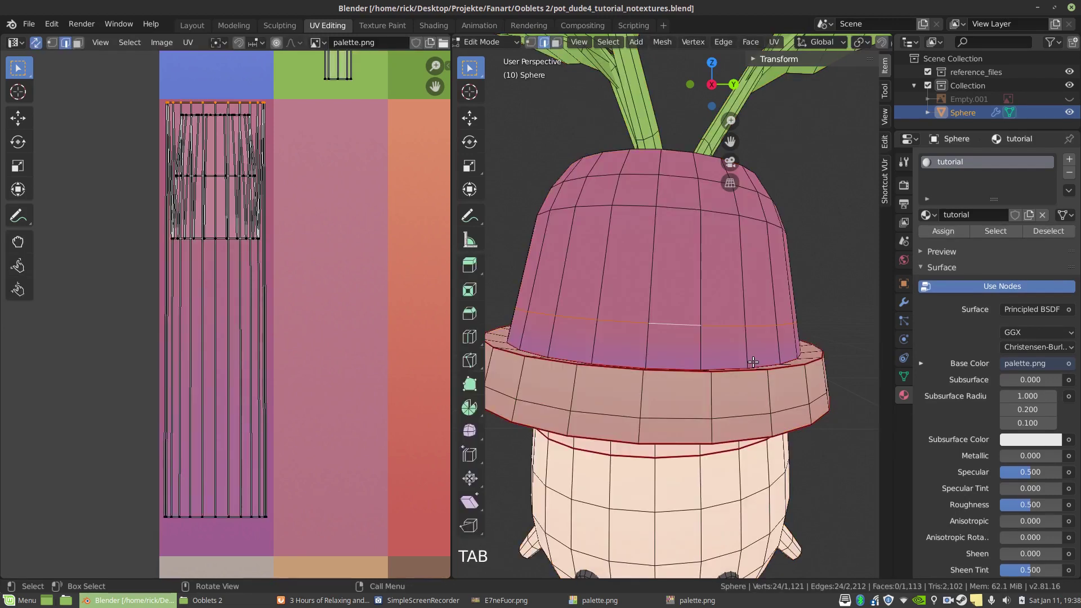
Step: Back in Edit Mode, pick vertical edges and a loop near the pot's top
click(717, 272)
click(724, 281)
click(733, 282)
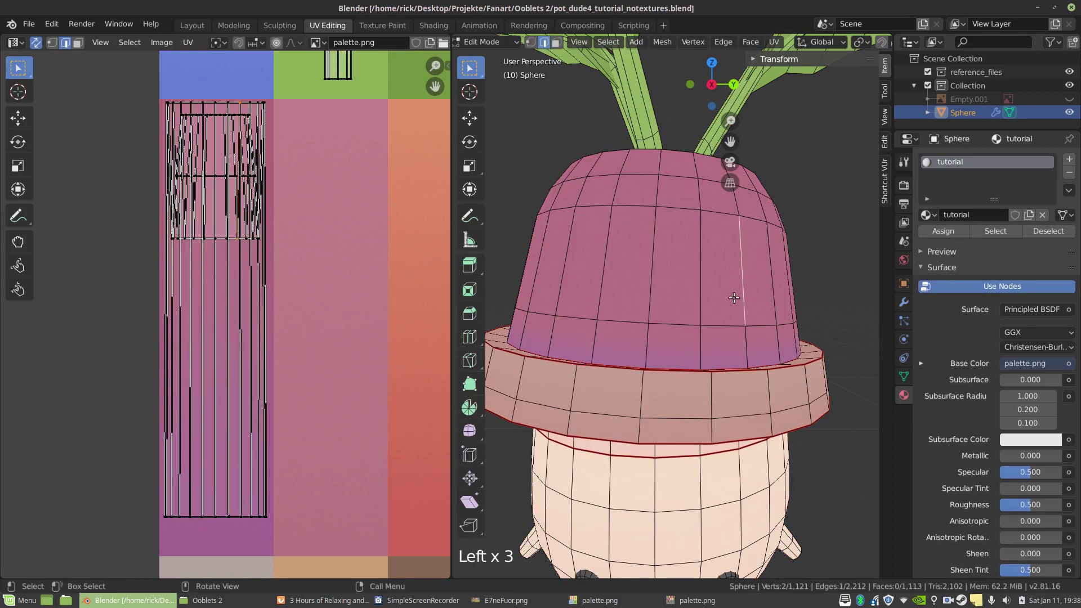
click(780, 227)
alt+click(719, 213)
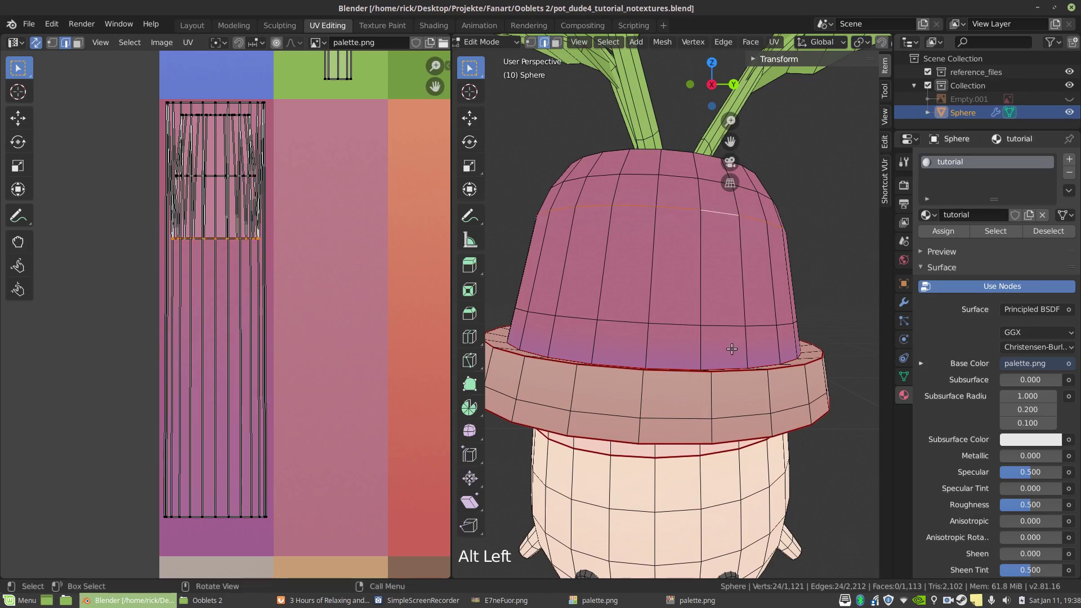
middle_drag(731, 349, 714, 391)
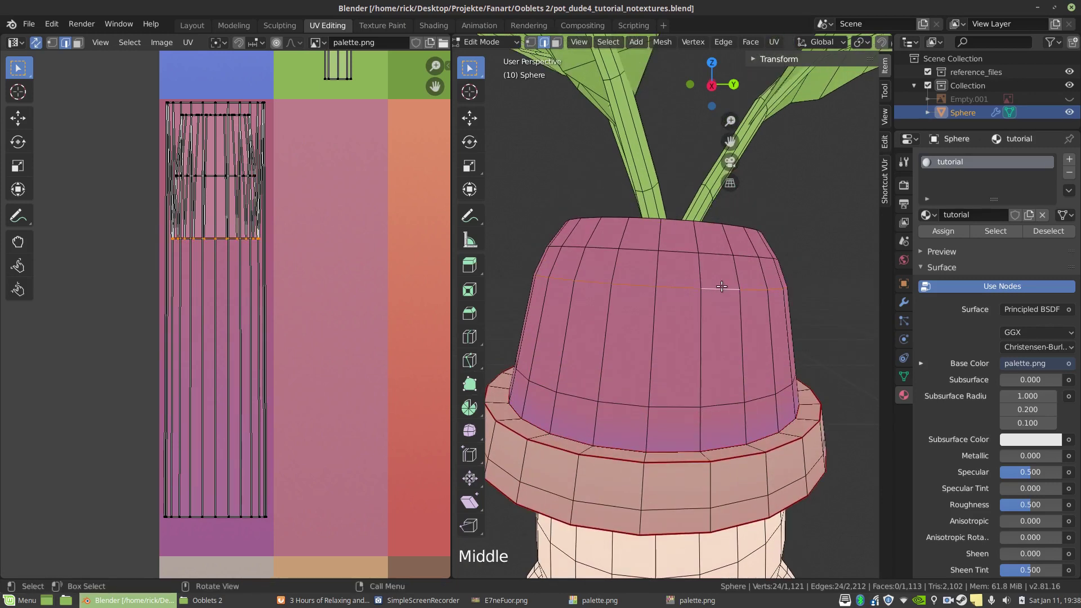
Step: From above, select the pot's full horizontal edge loop near the top
double_click(737, 346)
double_click(739, 346)
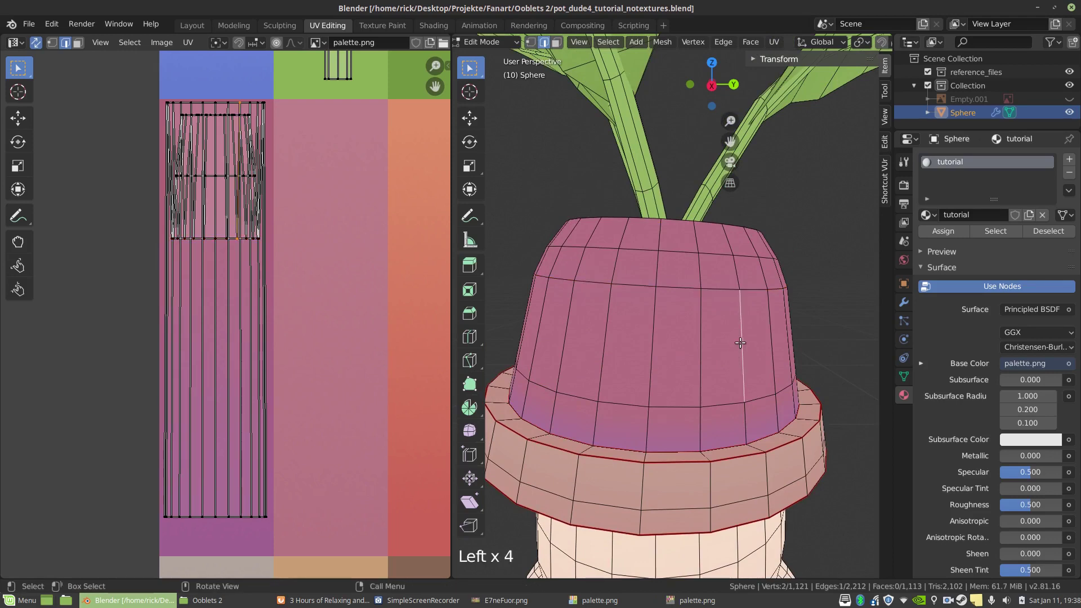
double_click(765, 349)
double_click(704, 360)
double_click(664, 366)
double_click(583, 356)
click(583, 356)
click(754, 357)
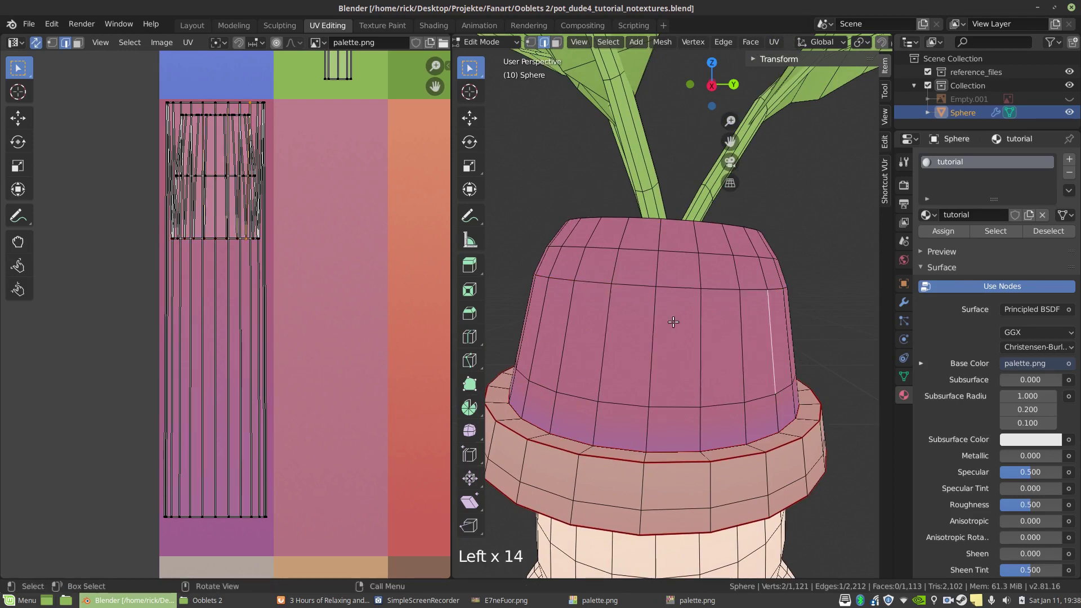
click(676, 304)
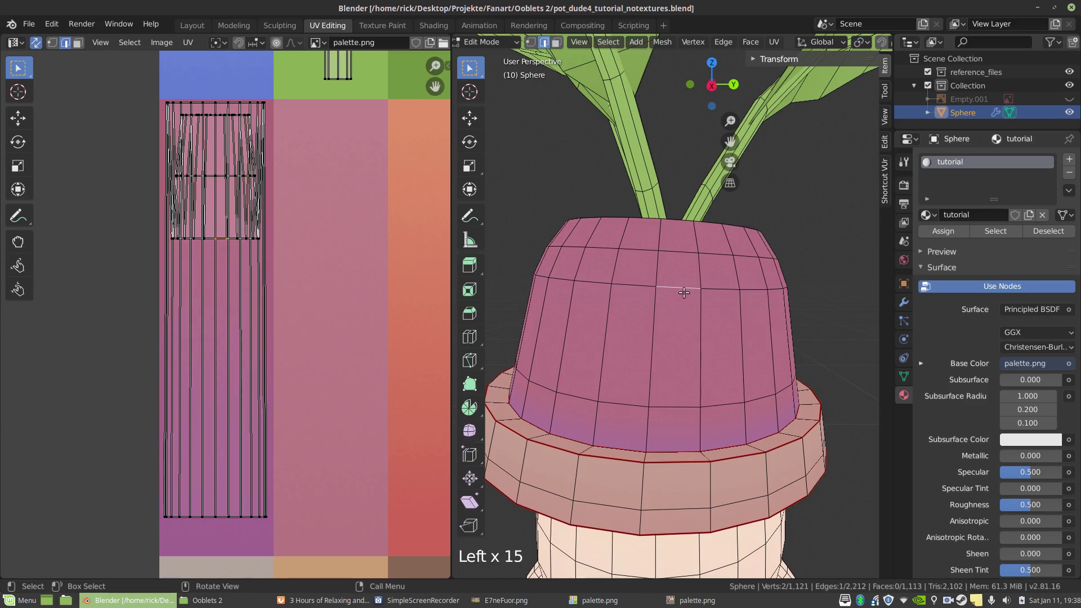
alt+click(684, 292)
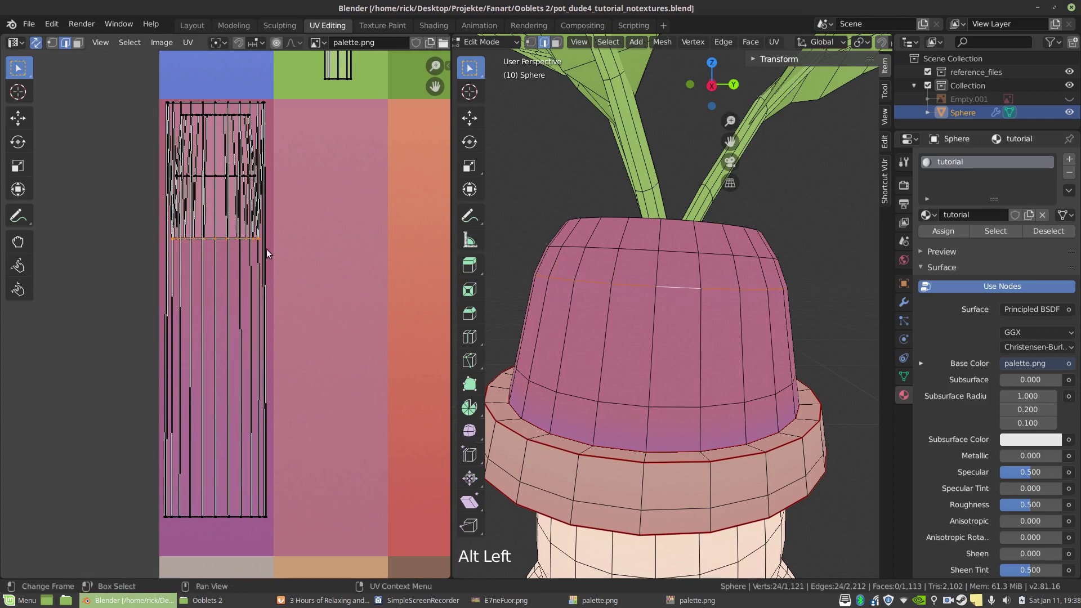
Step: Slide the top edge-loop UVs vertically along the purple gradient and preview the pot's shading
key(g)
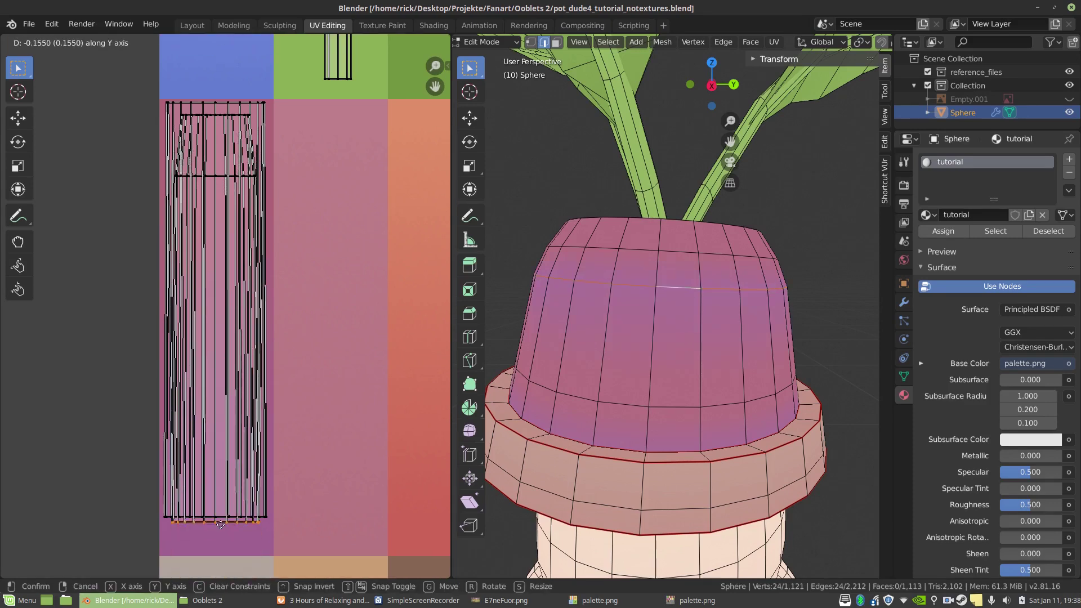
click(223, 550)
scroll(600, 369, up, 6)
middle_drag(600, 369, 603, 362)
key(Tab)
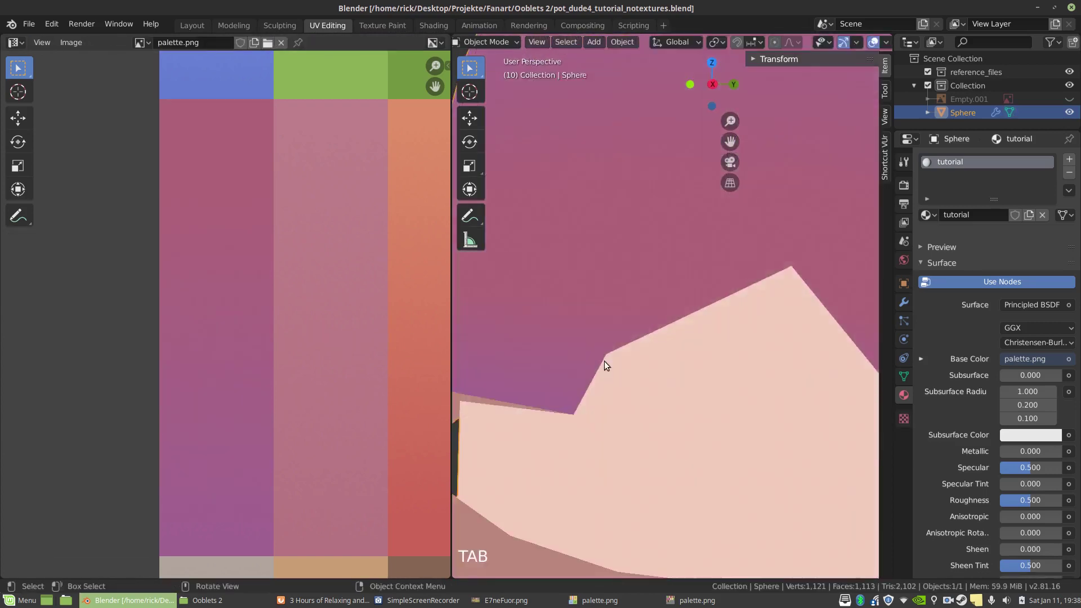
scroll(605, 365, down, 2)
Step: Shift the loop's UVs further along the gradient and check the bright band in Object Mode
key(Tab)
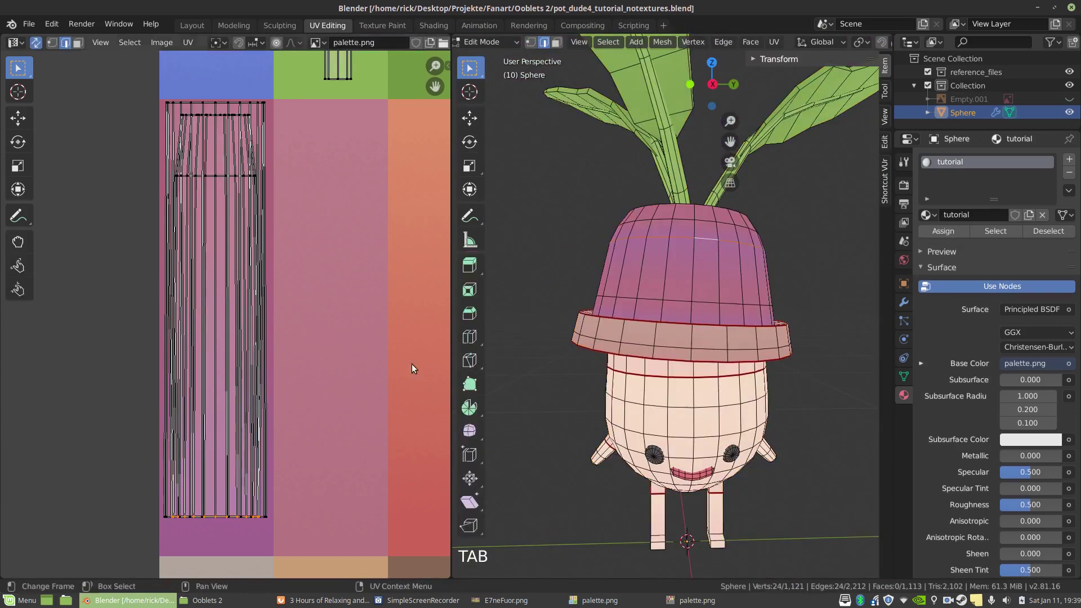
key(g)
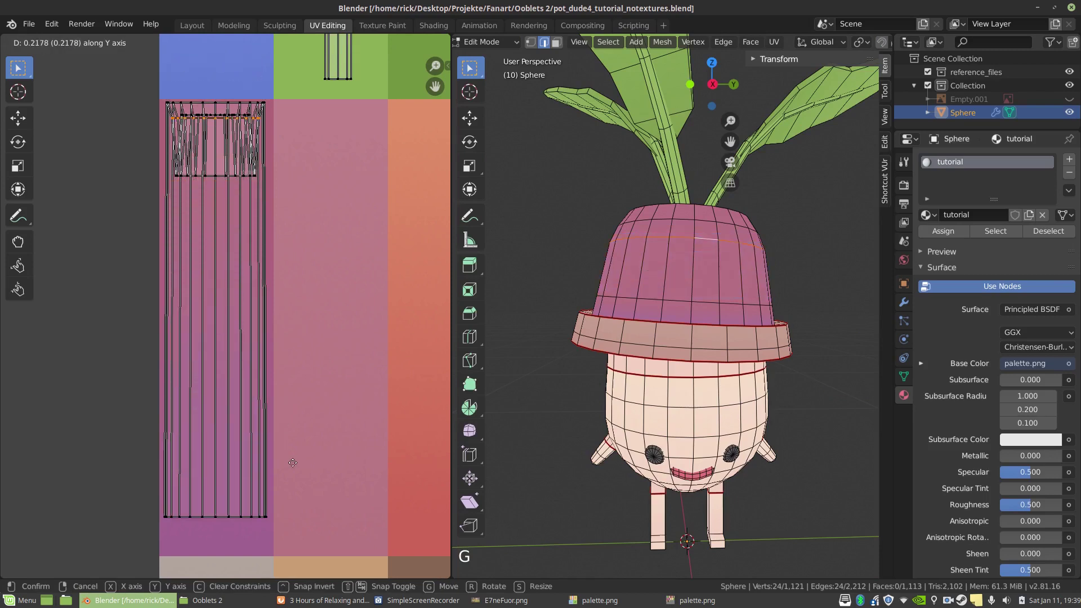
click(281, 450)
key(Tab)
scroll(643, 469, up, 3)
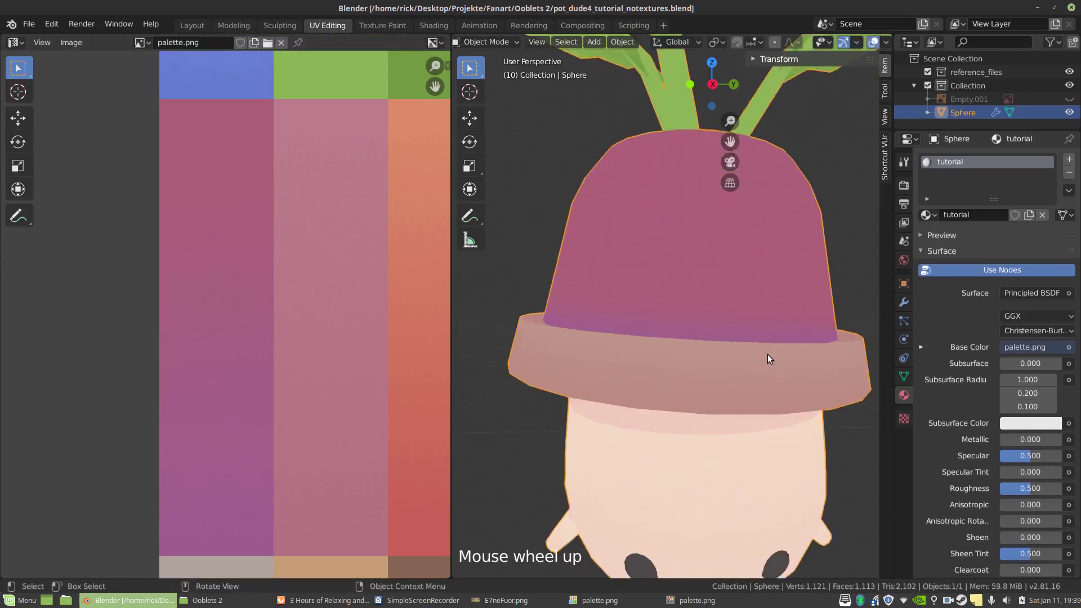
Step: Make a final UV slide so the crown grades from dark plum to lighter violet near the rim
key(Tab)
key(g)
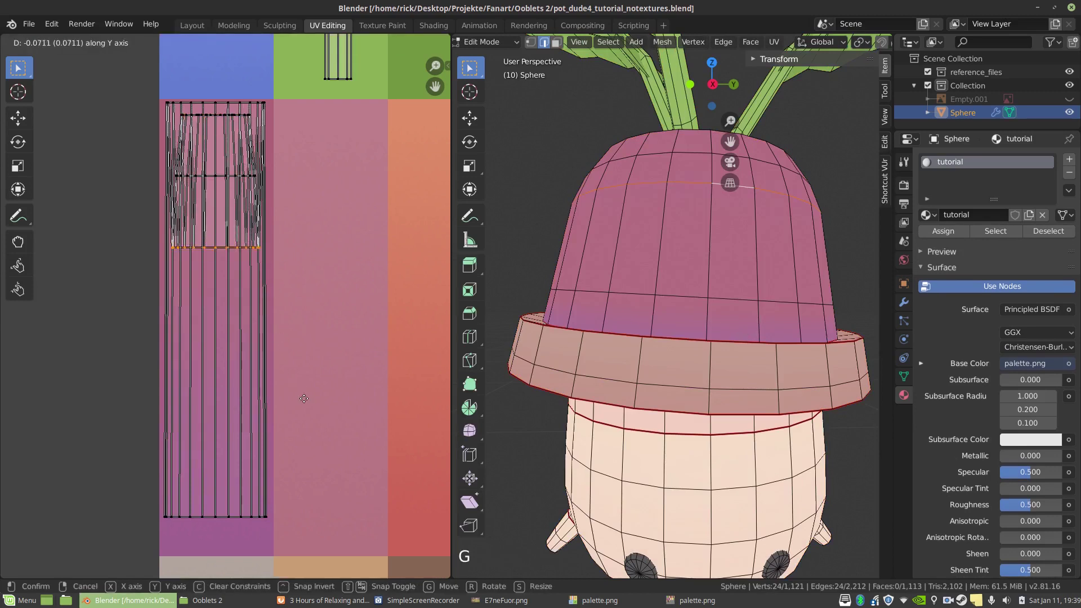
click(302, 419)
key(Tab)
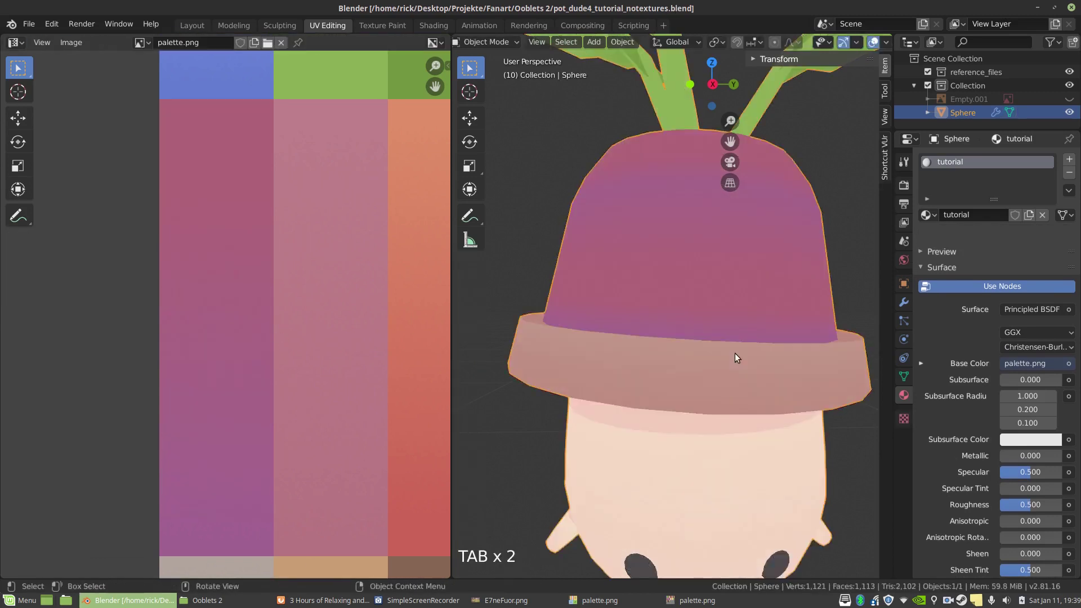
scroll(756, 319, down, 2)
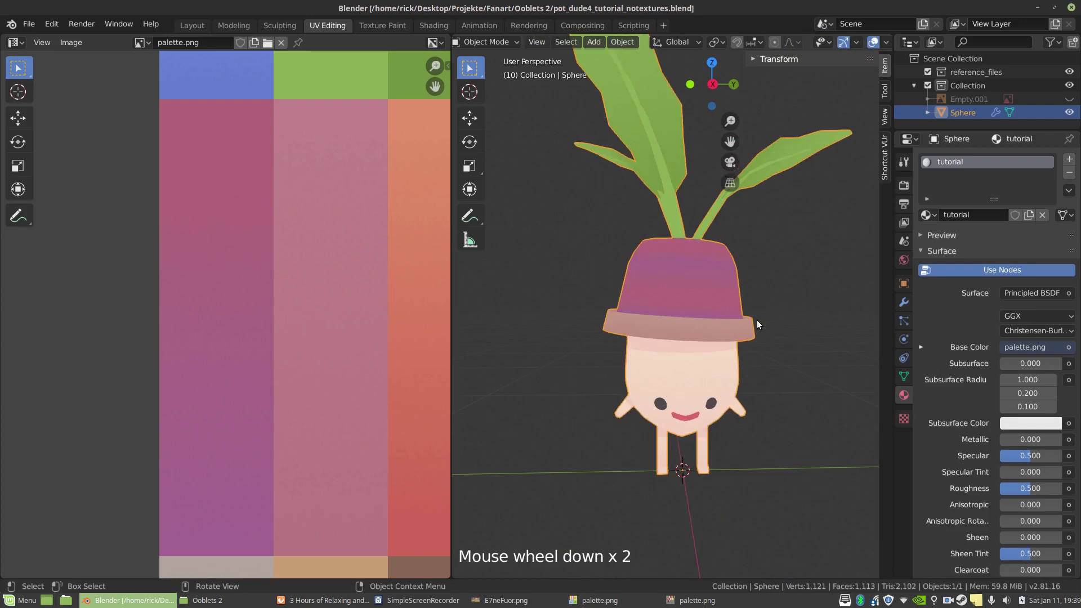
scroll(757, 320, up, 3)
scroll(756, 324, down, 2)
scroll(748, 324, up, 3)
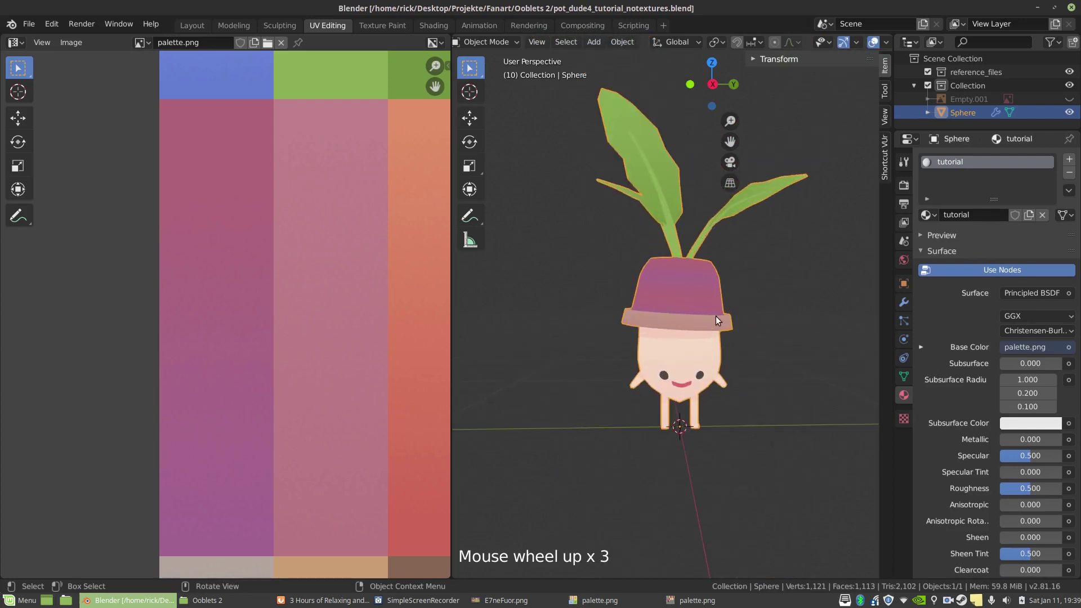
scroll(351, 261, down, 6)
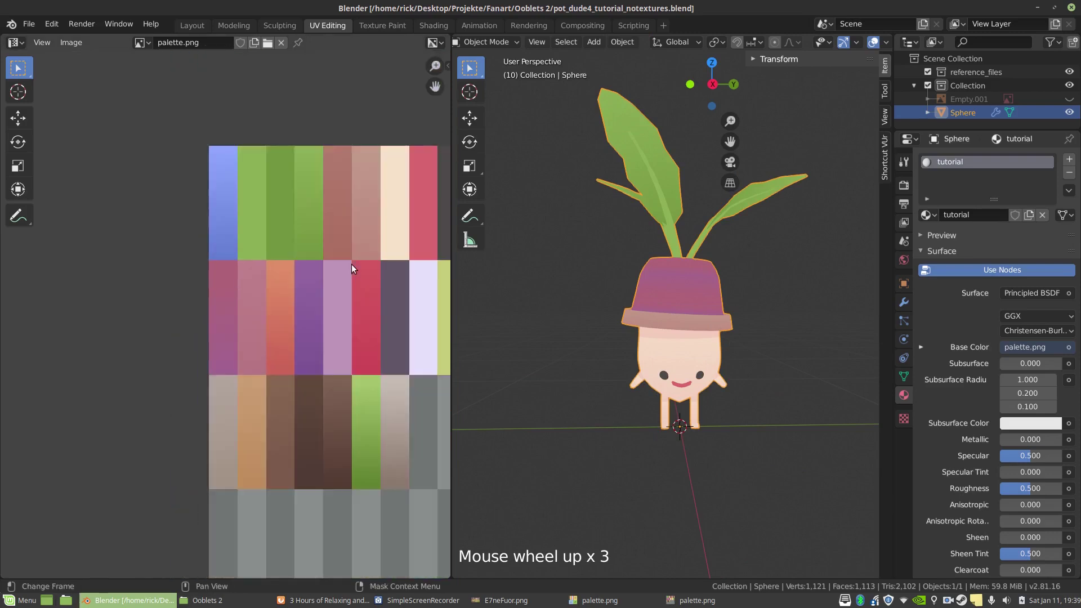
Step: In Edit Mode, deselect everything and turn off UV Sync Selection
key(Tab)
middle_drag(352, 264, 309, 309)
key(a)
click(298, 339)
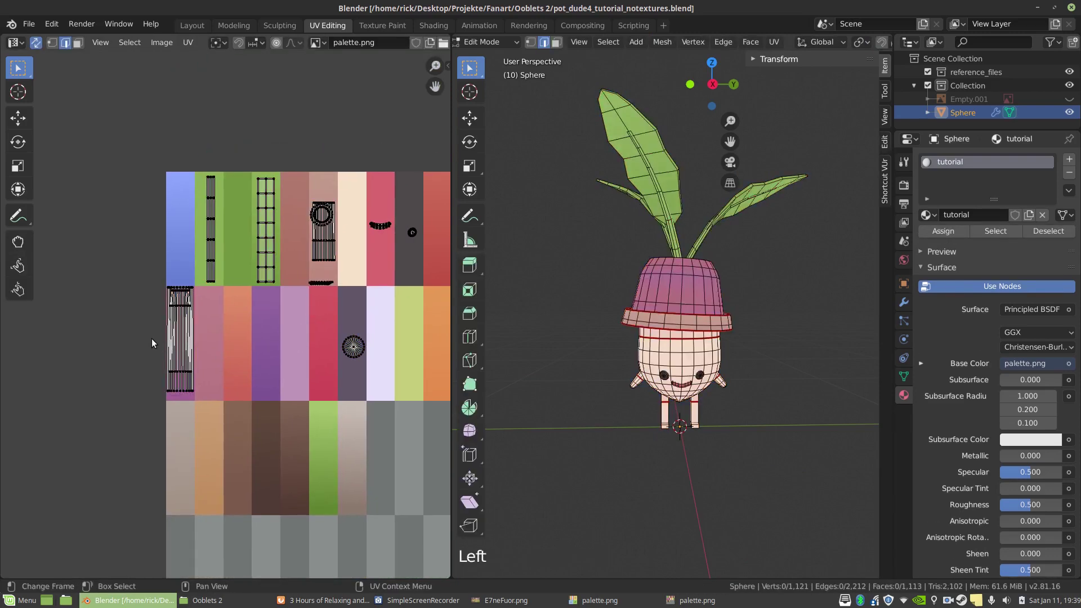
click(36, 43)
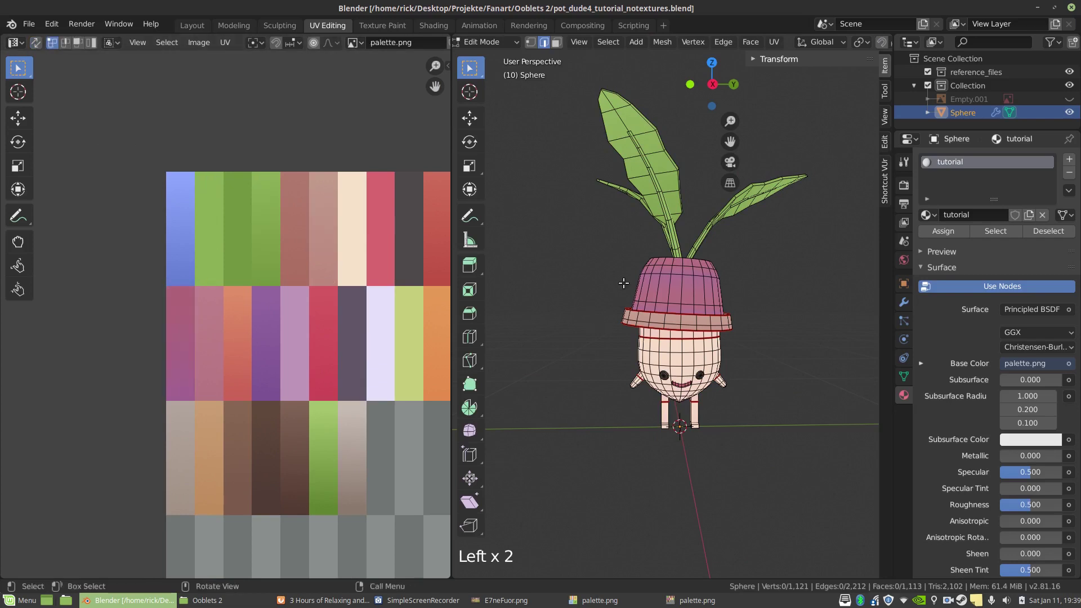
Step: Select all UV islands and move them one palette column right along X (0.1255)
key(a)
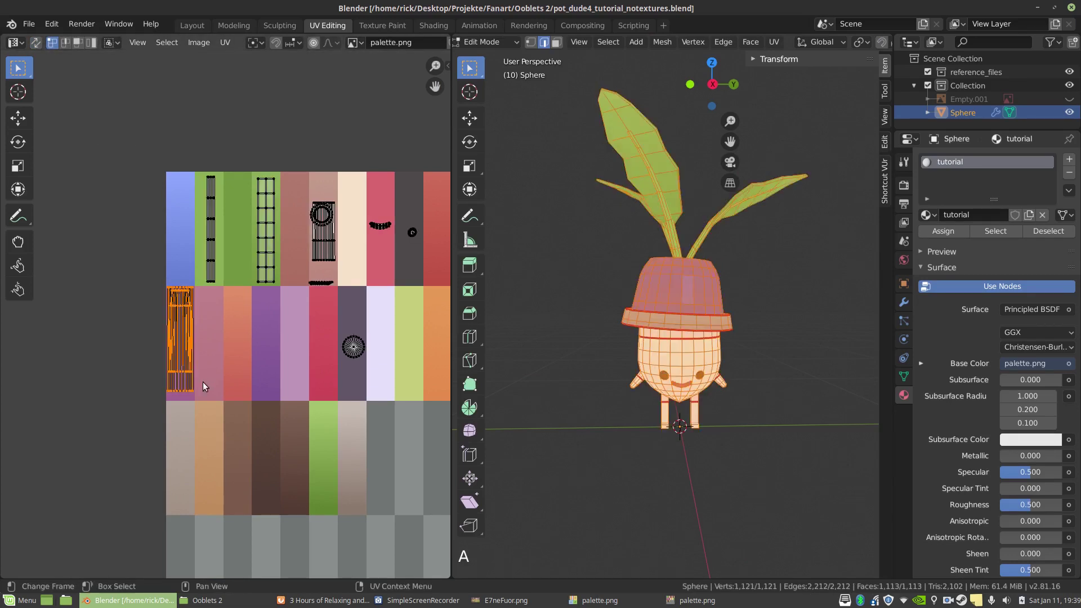
middle_drag(188, 342, 198, 338)
key(g)
key(x)
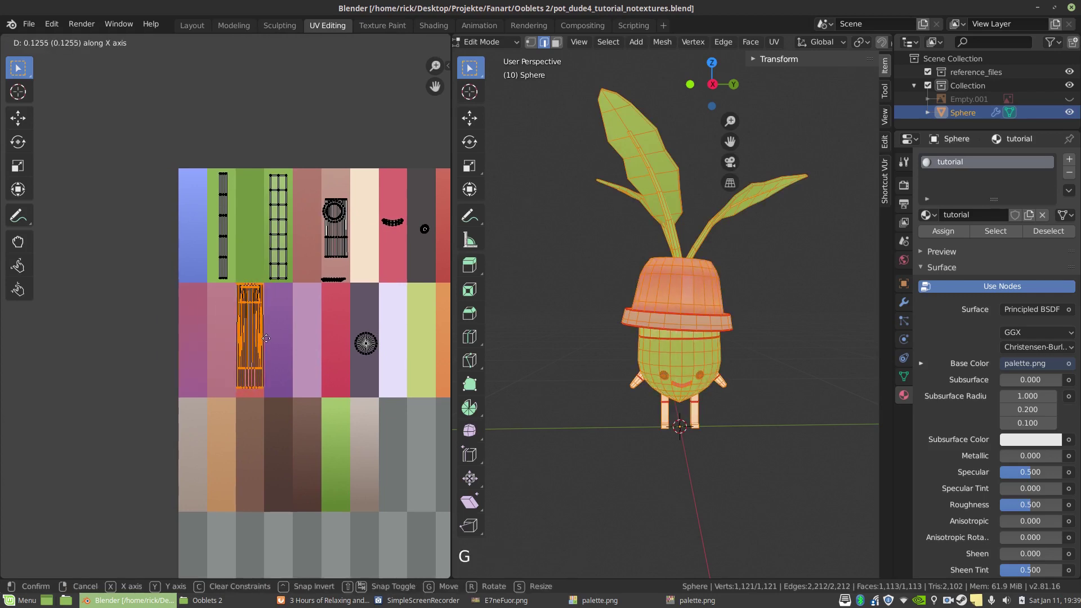
click(312, 340)
Step: Inspect the character in Object Mode, now with a green body and coral-to-red pot crown
key(Tab)
scroll(692, 309, up, 3)
scroll(694, 310, down, 2)
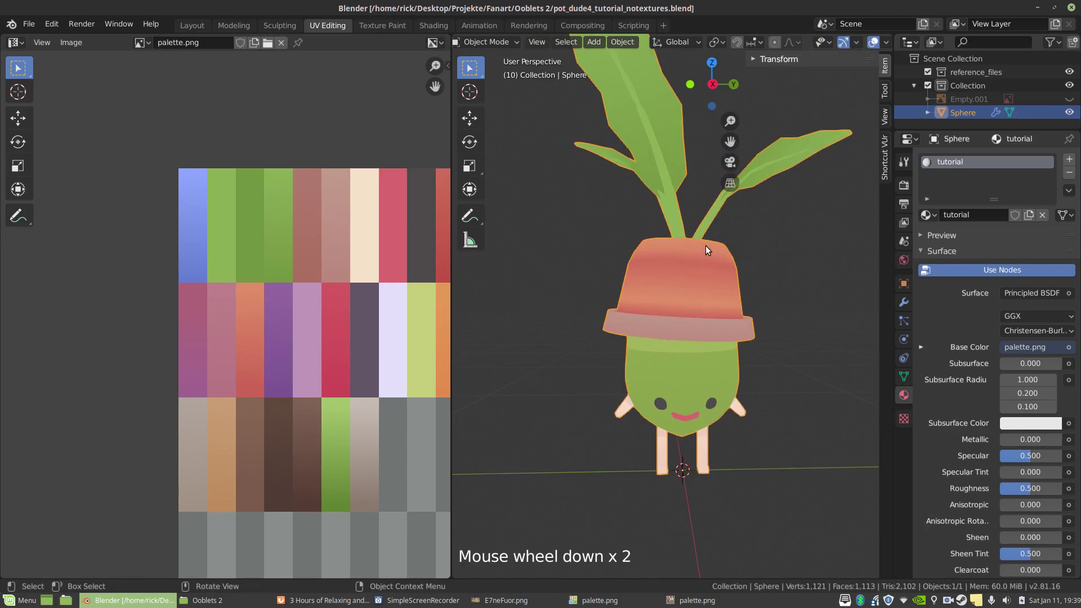
mouse_move(685, 425)
middle_down()
mouse_move(678, 394)
mouse_move(688, 414)
middle_up()
scroll(682, 340, up, 2)
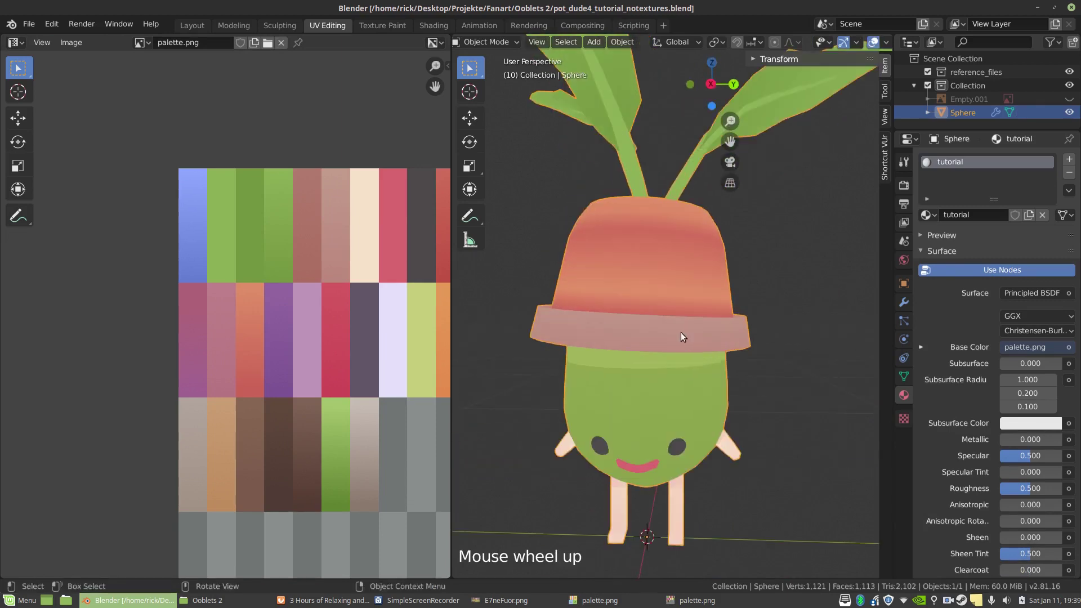
scroll(668, 282, down, 5)
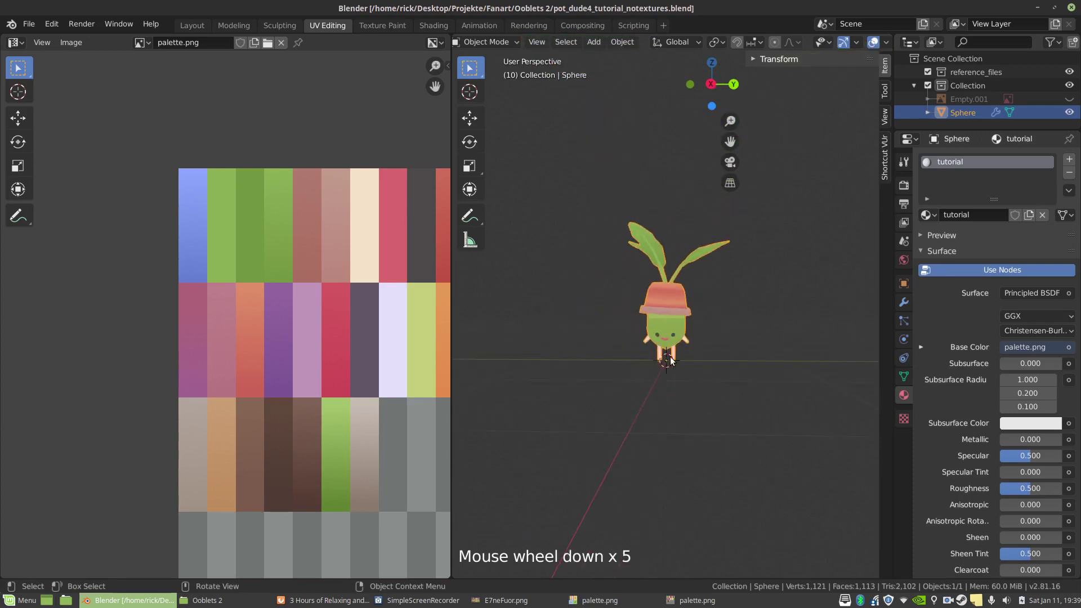
middle_drag(670, 287, 689, 332)
scroll(692, 336, up, 2)
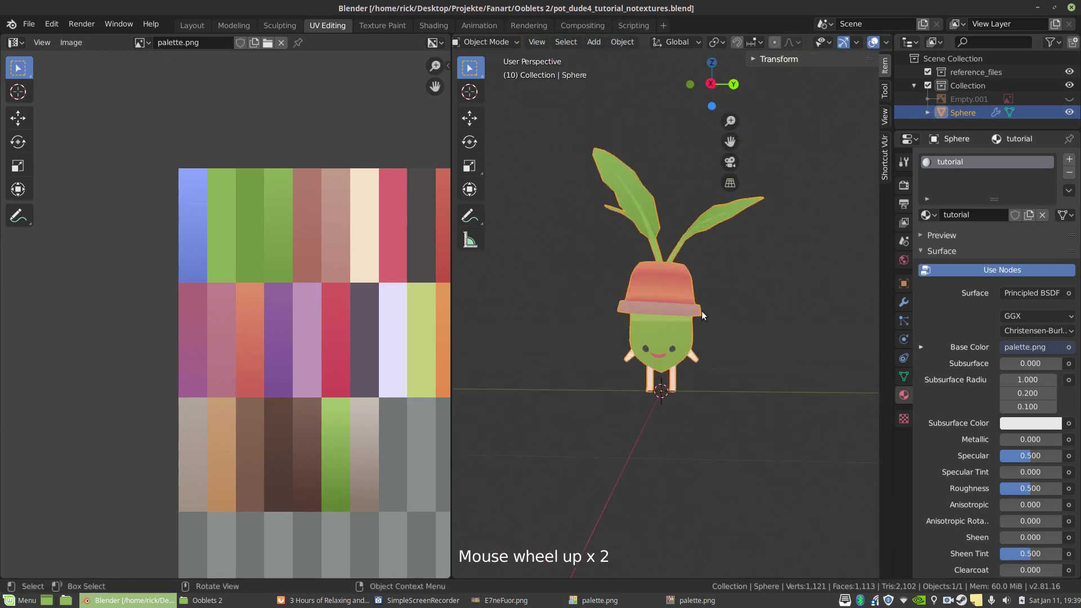
Step: Switch to the Layout workspace and orbit to a perspective view of the character
click(192, 26)
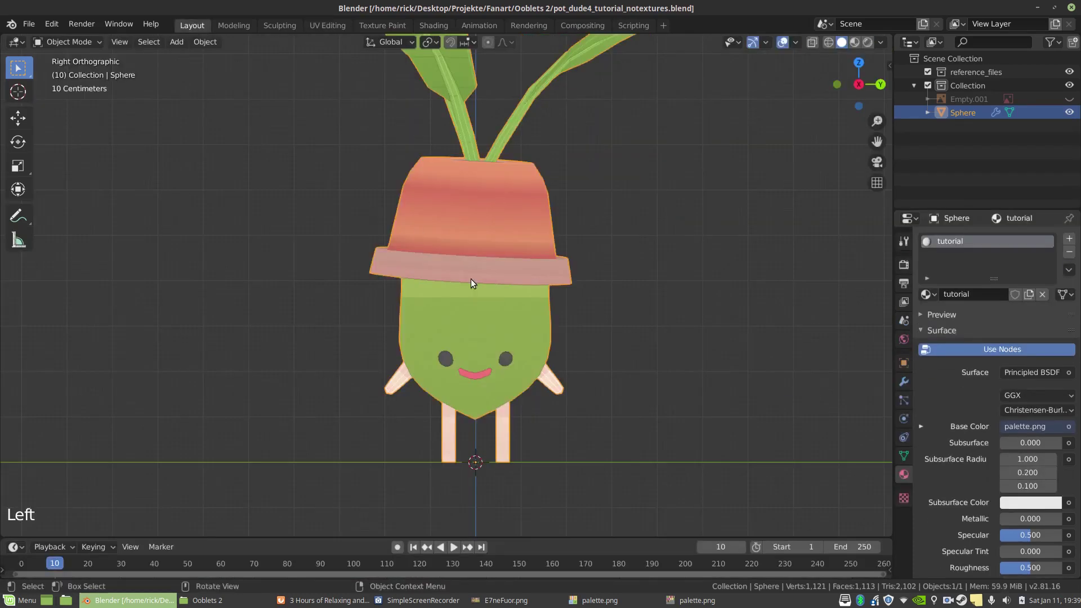
scroll(495, 302, down, 2)
middle_drag(508, 289, 525, 262)
scroll(527, 265, down, 3)
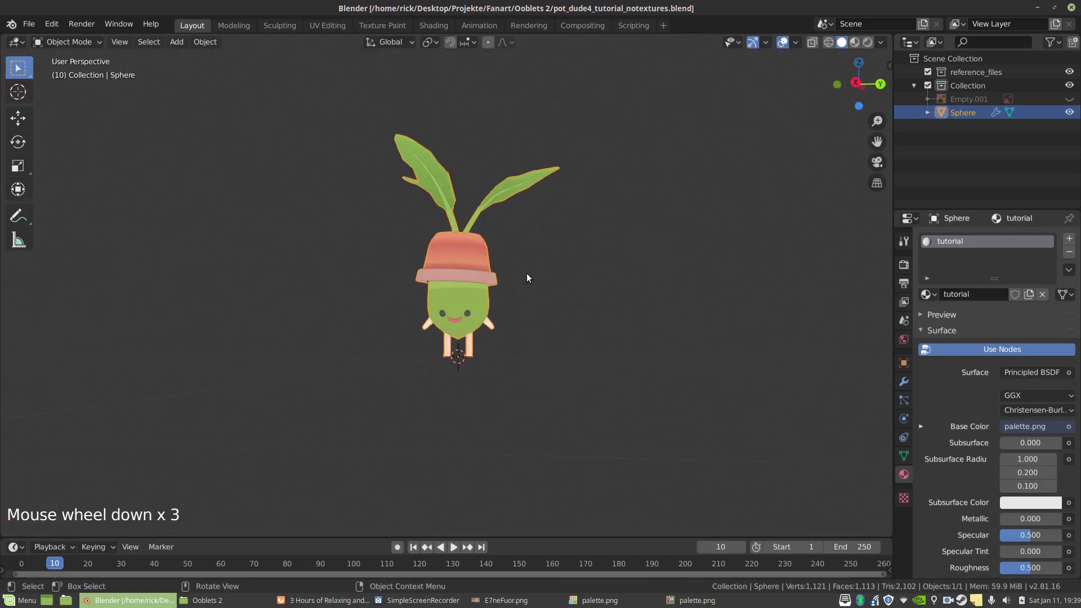
Step: In Edit Mode, undo the UV shift with Ctrl+Z to restore the purple pot
key(Tab)
key(z)
key(z)
key(z)
key(z)
key(z)
key(z)
key(z)
key(z)
key(z)
key(z)
key(z)
key(z)
key(z)
key(z)
key(z)
key(z)
key(z)
key(z)
key(z)
key(z)
key(z)
key(z)
key(z)
key(z)
key(z)
key(ctrl+z)
key(ctrl+z)
key(ctrl+z)
key(ctrl+z)
key(ctrl+z)
key(ctrl+z)
key(ctrl+z)
key(ctrl+z)
key(ctrl+z)
key(ctrl+z)
key(ctrl+z)
key(ctrl+z)
key(ctrl+z)
key(ctrl+z)
key(ctrl+z)
key(ctrl+z)
key(ctrl+z)
key(ctrl+z)
key(ctrl+z)
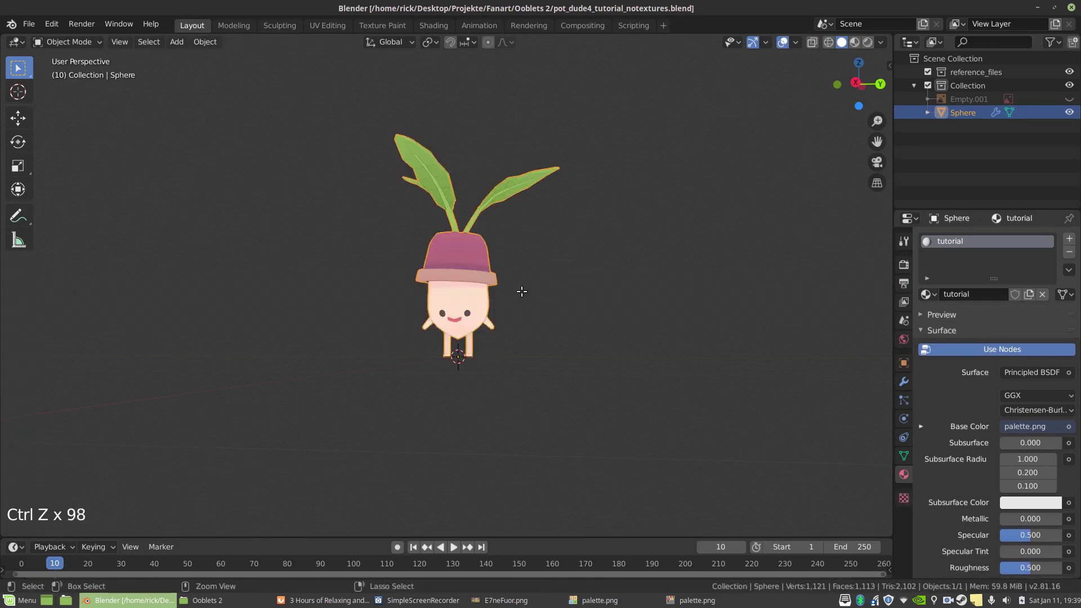
key(ctrl+z)
key(ctrl+z)
key(ctrl+z)
key(ctrl+z)
key(ctrl+z)
key(ctrl+z)
key(ctrl+z)
key(ctrl+z)
key(ctrl+z)
key(ctrl+z)
key(ctrl+z)
key(ctrl+z)
key(ctrl+z)
key(ctrl+z)
key(ctrl+z)
Step: Back in Object Mode, orbit around the restored peach body and plum-graded pot with rose rim
key(Tab)
middle_drag(522, 291, 594, 347)
key(Tab)
scroll(505, 269, up, 3)
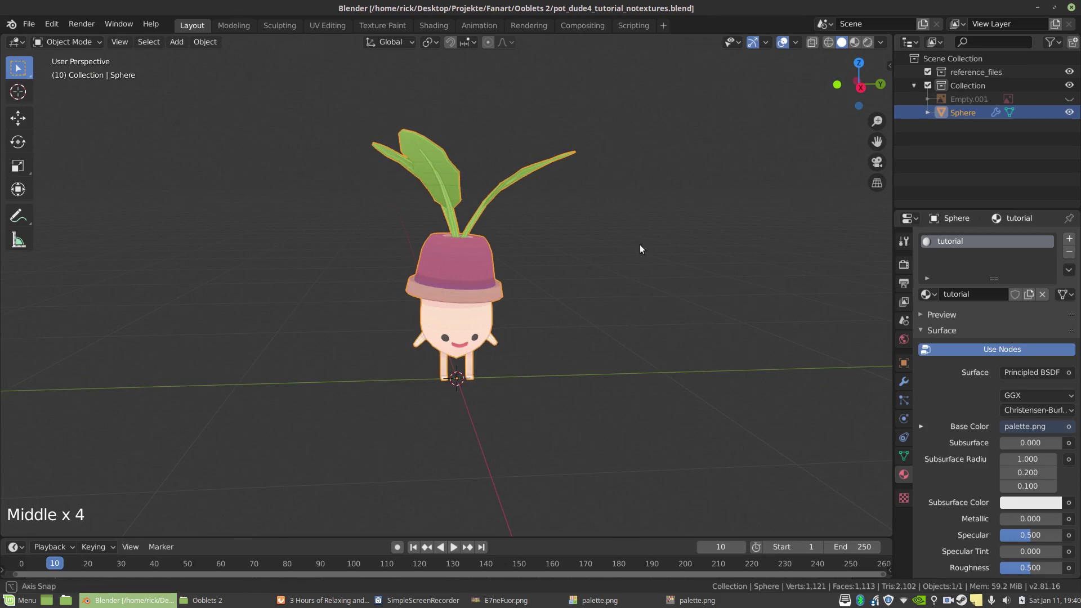
middle_drag(639, 244, 581, 283)
middle_drag(464, 298, 511, 257)
scroll(529, 323, up, 3)
scroll(529, 323, down, 3)
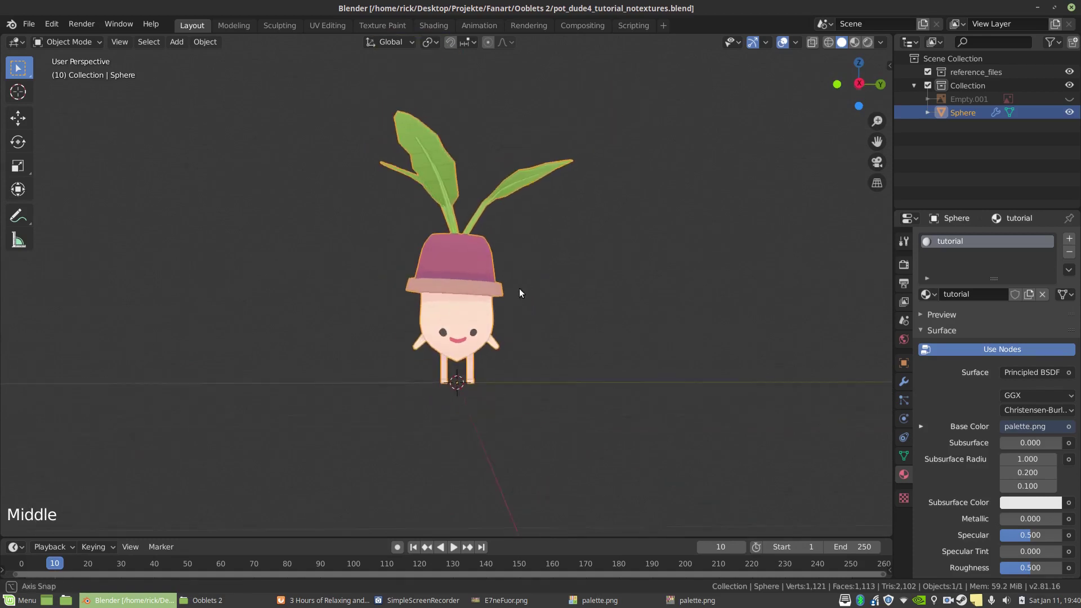